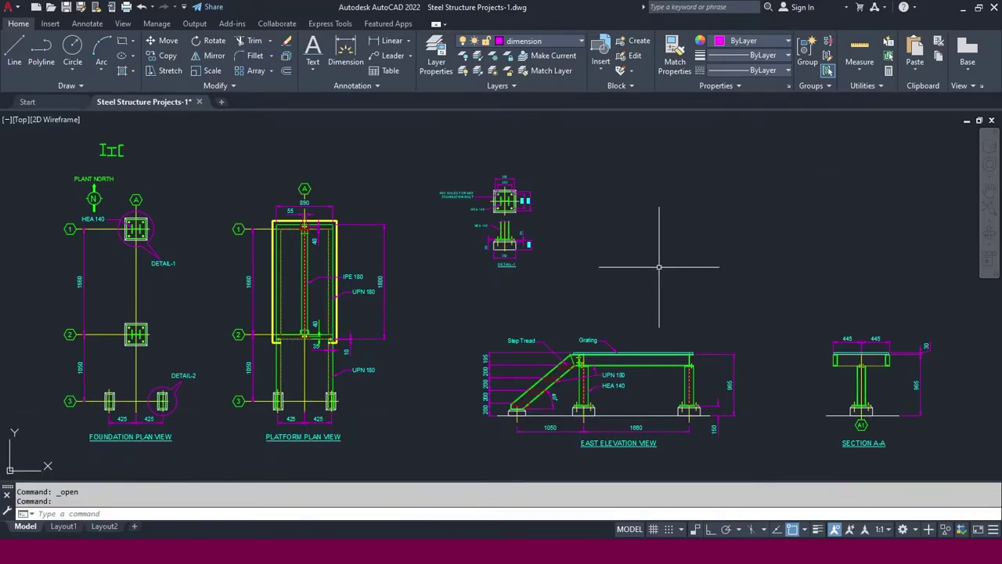
Inspect the lower end of the right UPN 180 stair stringer at grid line 3 in the platform plan view
{"action": "middle_click_drag", "start_coordinate": [546, 305], "coordinate": [579, 301]}
{"action": "scroll", "coordinate": [226, 385], "scroll_direction": "up", "scroll_amount": 4}
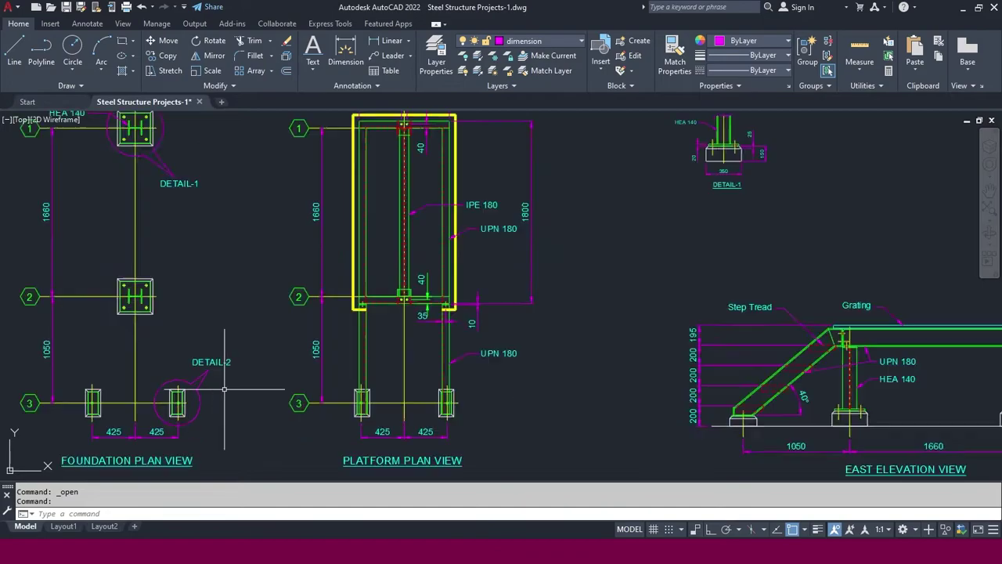
{"action": "scroll", "coordinate": [230, 366], "scroll_direction": "down", "scroll_amount": 2}
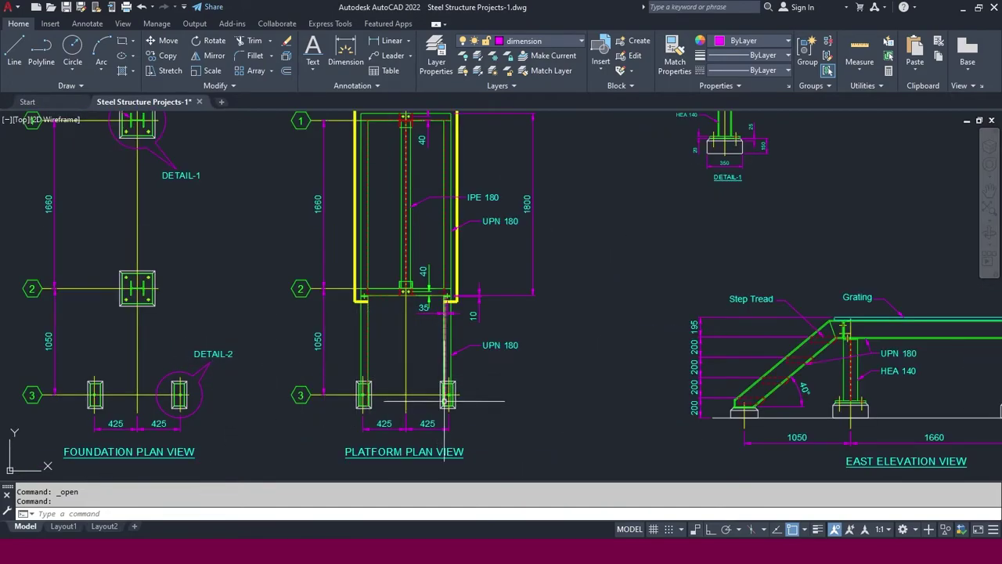
{"action": "scroll", "coordinate": [445, 401], "scroll_direction": "up", "scroll_amount": 5}
{"action": "scroll", "coordinate": [460, 302], "scroll_direction": "down", "scroll_amount": 2}
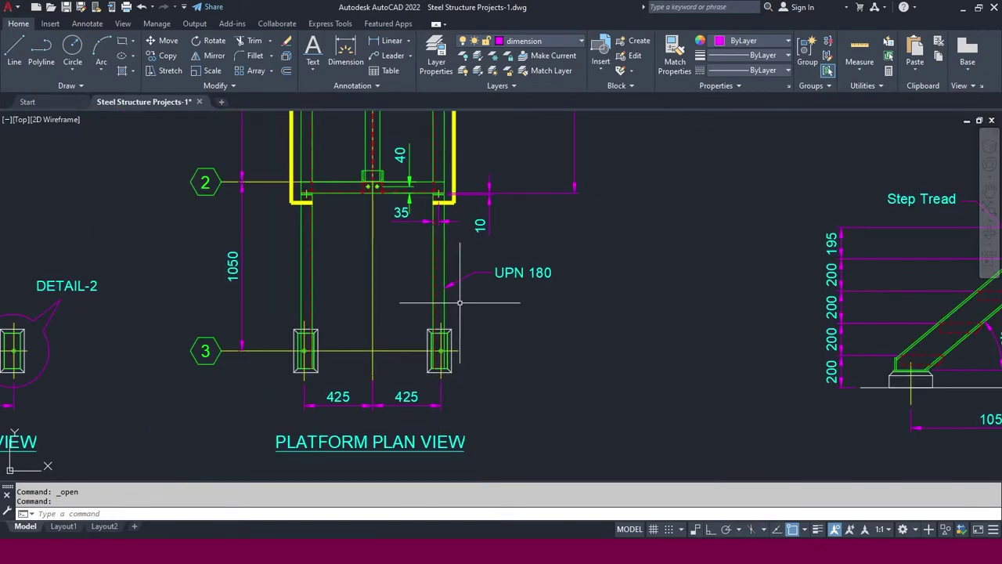
{"action": "scroll", "coordinate": [445, 345], "scroll_direction": "up", "scroll_amount": 3}
{"action": "left_click", "coordinate": [423, 302]}
{"action": "left_click", "coordinate": [401, 292]}
{"action": "scroll", "coordinate": [416, 431], "scroll_direction": "up", "scroll_amount": 2}
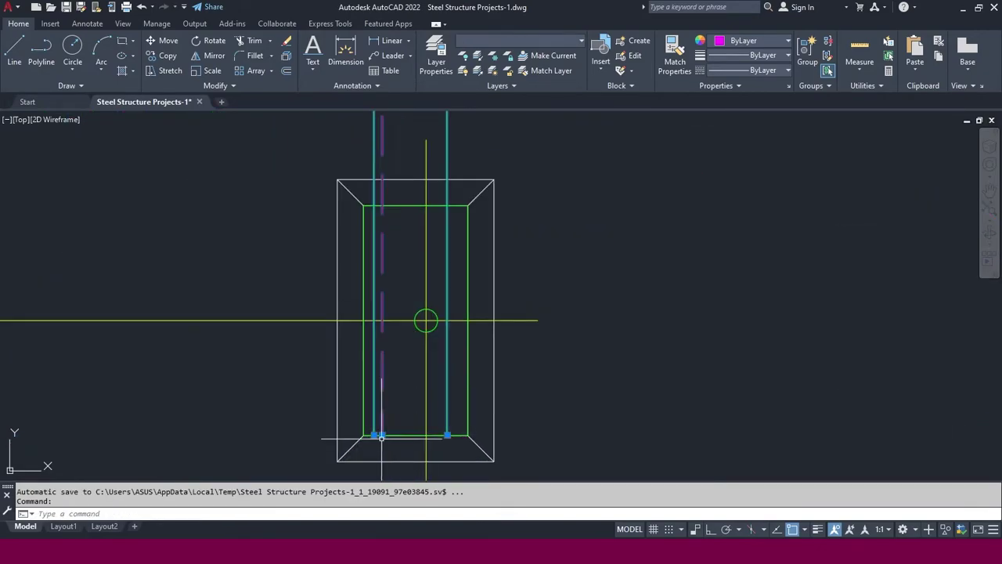
{"action": "scroll", "coordinate": [405, 438], "scroll_direction": "down", "scroll_amount": 6}
{"action": "key", "text": "Escape"}
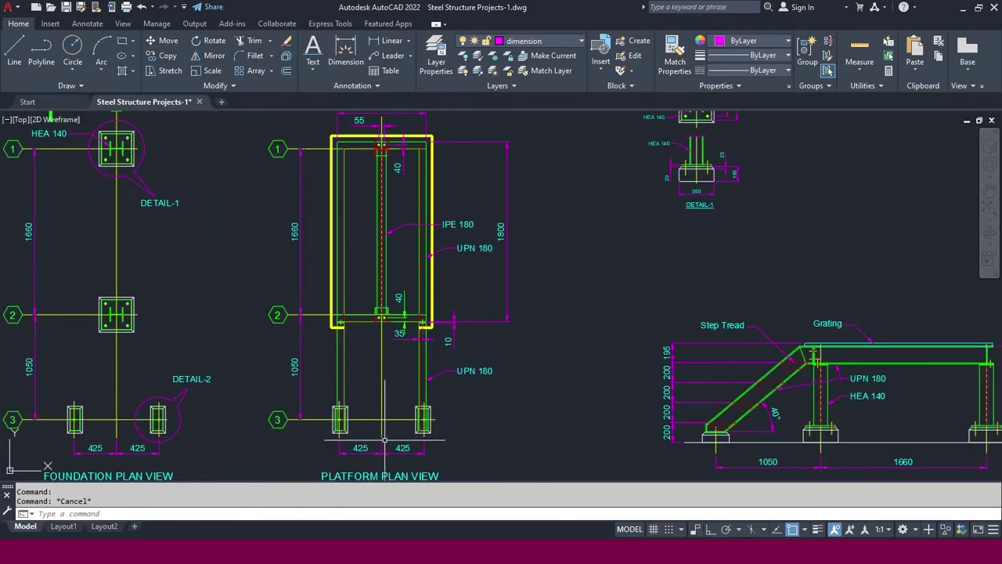
{"action": "middle_click_drag", "start_coordinate": [385, 441], "coordinate": [345, 399]}
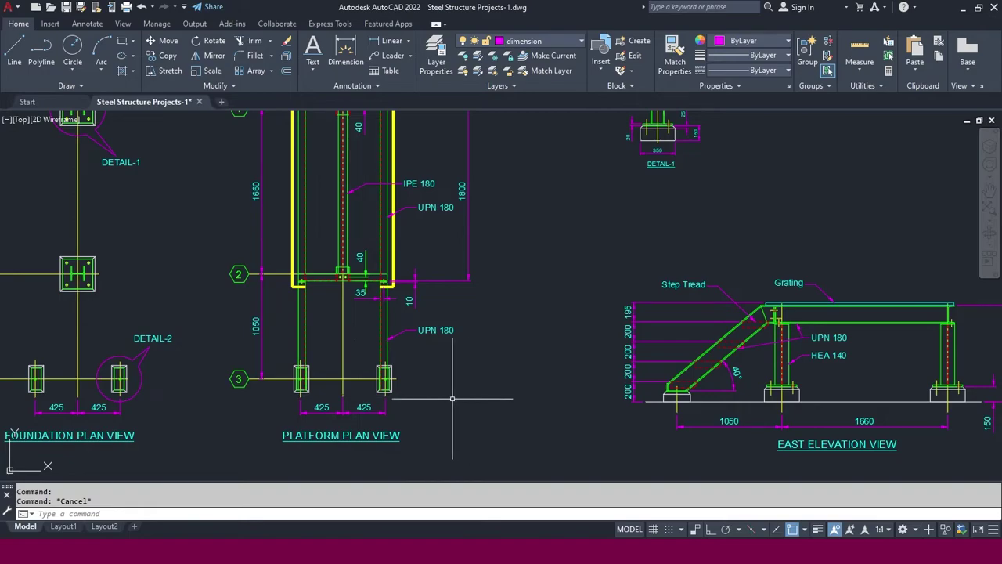
Examine the right stringer's edge lines and the base plate outline on its footing at grid line 3
{"action": "scroll", "coordinate": [385, 396], "scroll_direction": "up", "scroll_amount": 6}
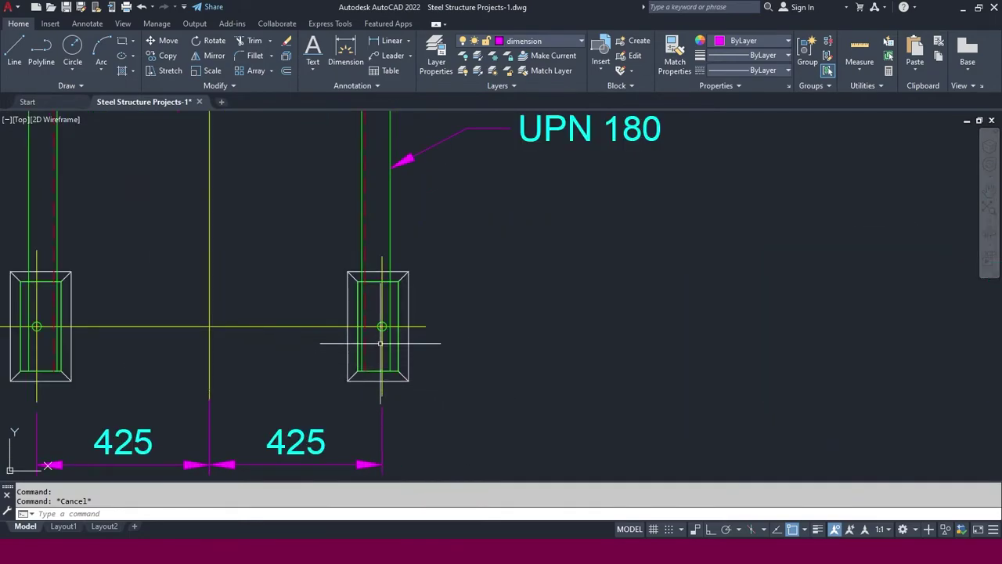
{"action": "left_click", "coordinate": [410, 270]}
{"action": "left_click", "coordinate": [347, 362]}
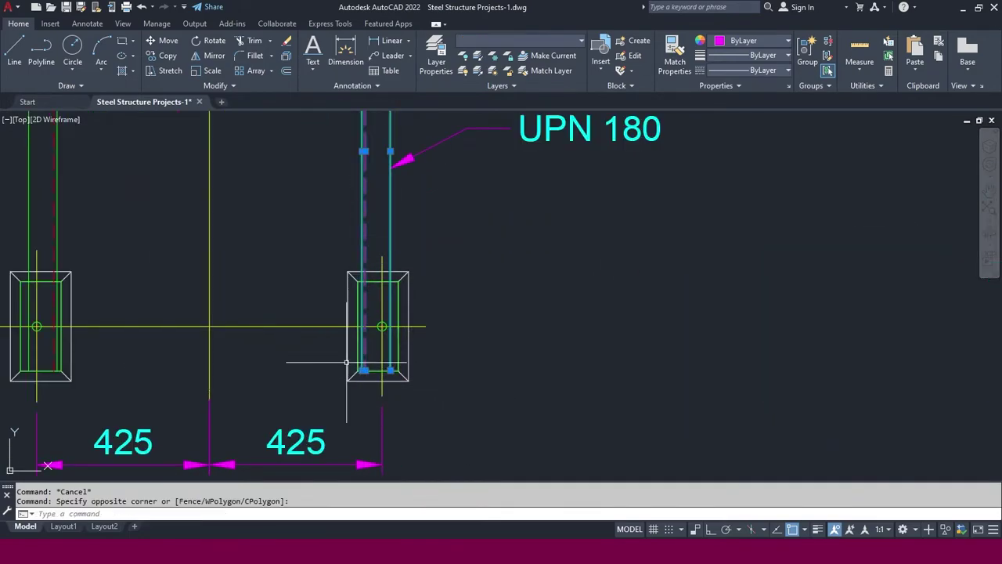
{"action": "scroll", "coordinate": [382, 376], "scroll_direction": "up", "scroll_amount": 4}
{"action": "left_click", "coordinate": [406, 364]}
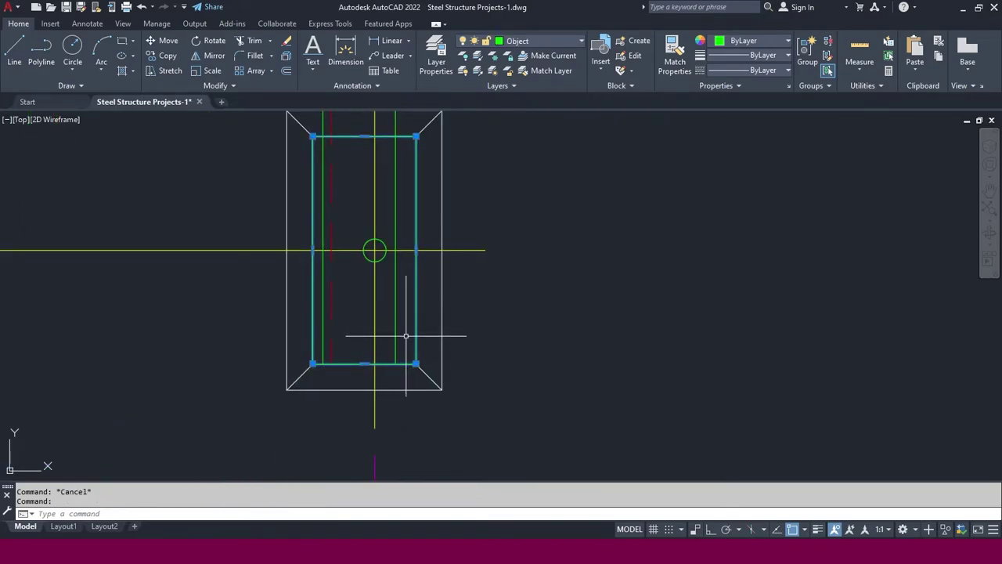
{"action": "key", "text": "Escape"}
{"action": "scroll", "coordinate": [384, 341], "scroll_direction": "down", "scroll_amount": 2}
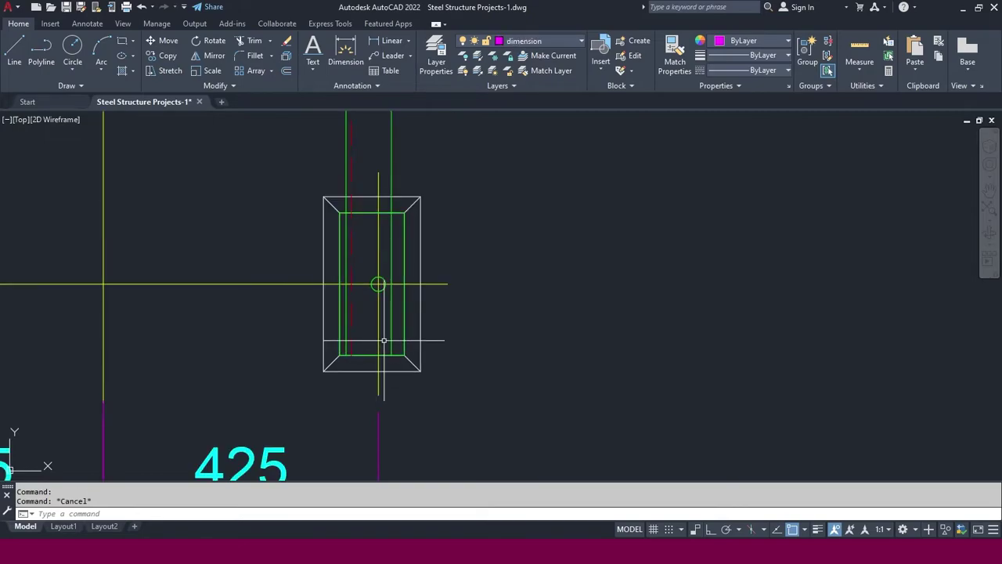
{"action": "scroll", "coordinate": [384, 341], "scroll_direction": "down", "scroll_amount": 2}
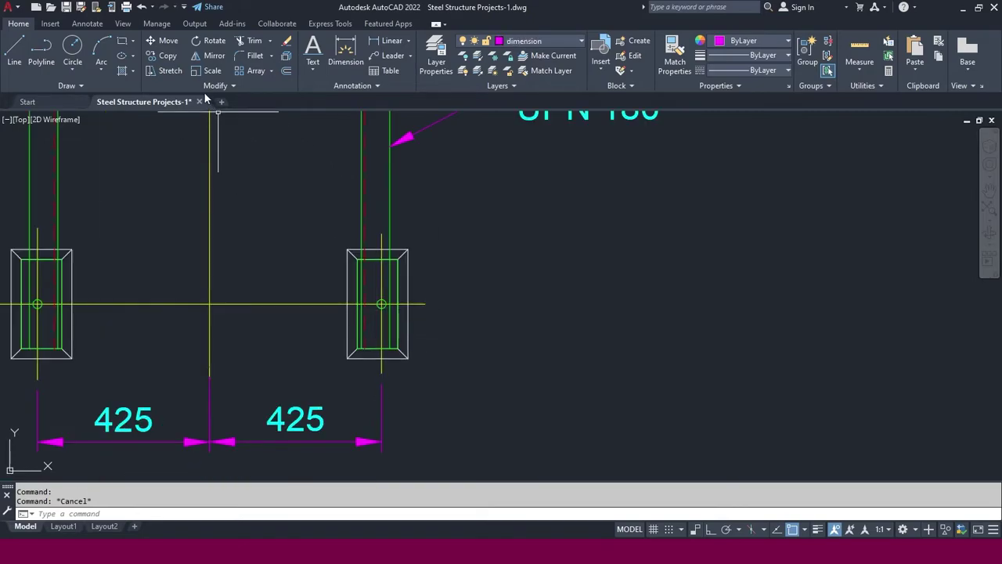
Offset the base plate rectangle on the right grid line 3 footing inward by 10
{"action": "left_click", "coordinate": [285, 72]}
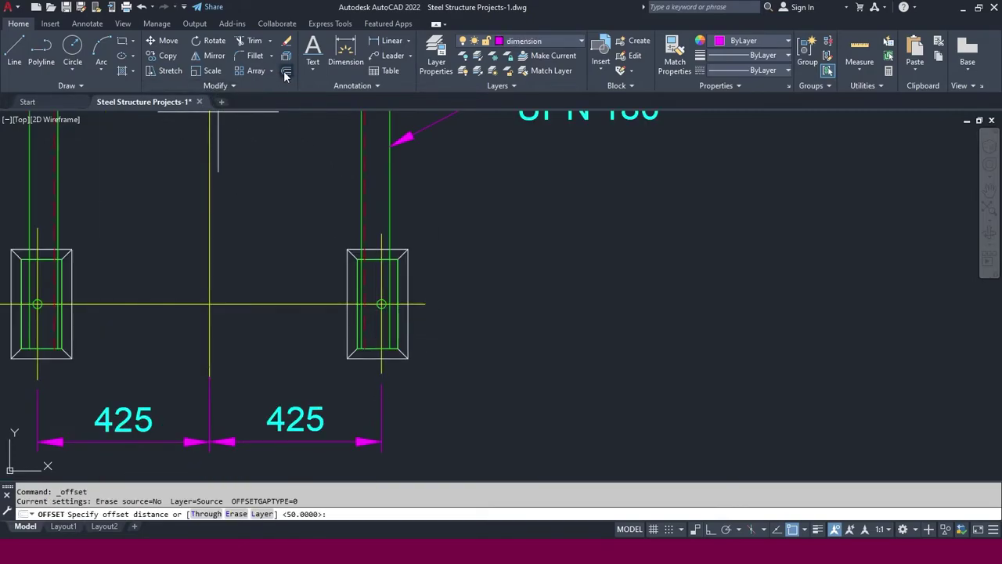
{"action": "type", "text": "10"}
{"action": "key", "text": "Return"}
{"action": "scroll", "coordinate": [398, 348], "scroll_direction": "up", "scroll_amount": 2}
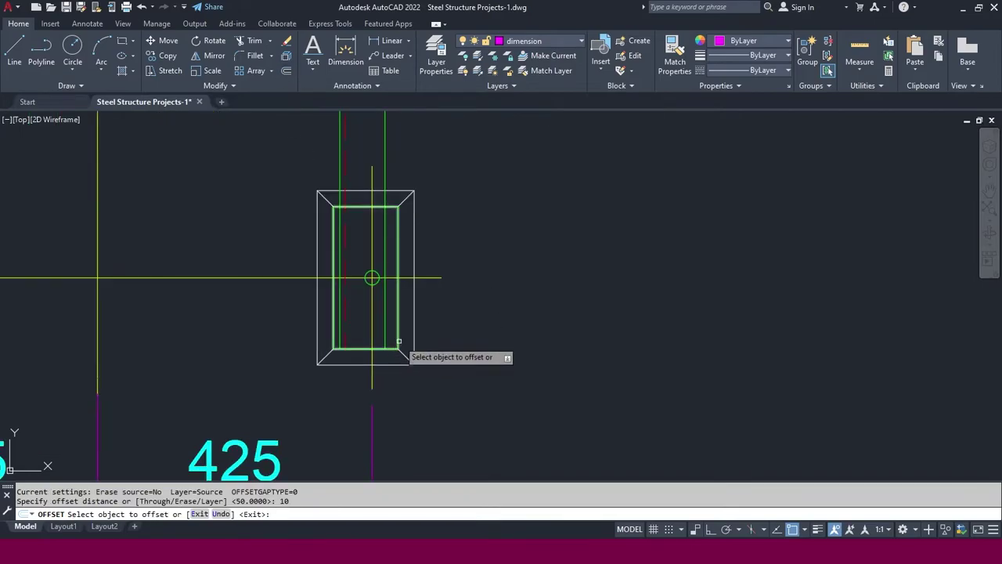
{"action": "left_click", "coordinate": [400, 338]}
{"action": "left_click", "coordinate": [391, 333]}
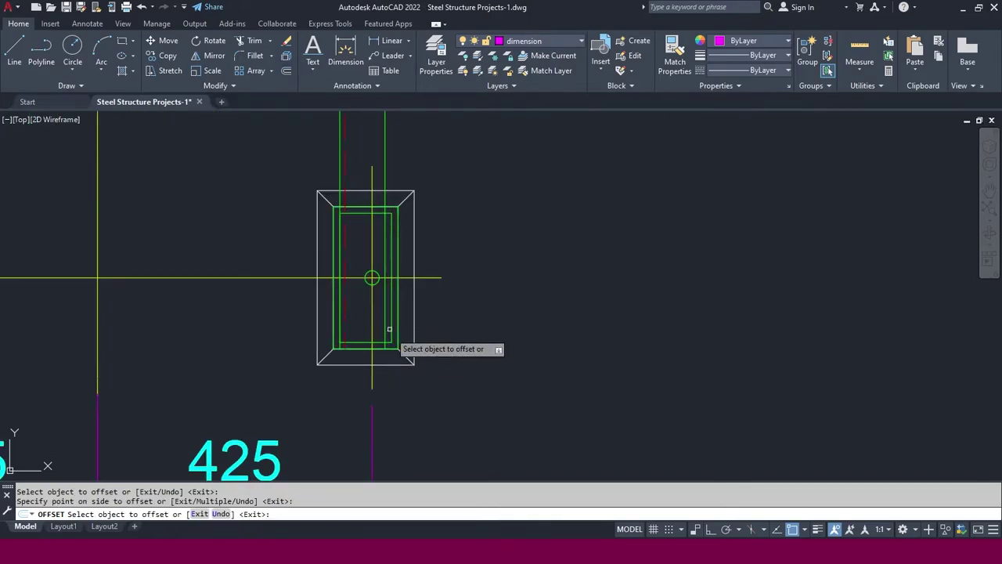
{"action": "key", "text": "Escape"}
Explode the inner offset rectangle of the base plate into separate lines
{"action": "scroll", "coordinate": [376, 341], "scroll_direction": "up", "scroll_amount": 3}
{"action": "left_click", "coordinate": [372, 338]}
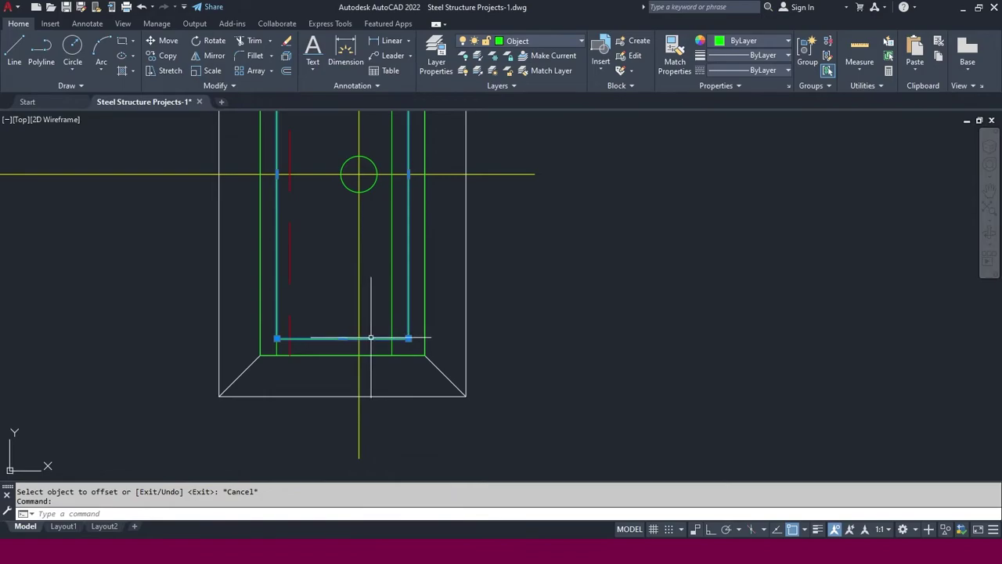
{"action": "left_click", "coordinate": [286, 56]}
{"action": "key", "text": "Escape"}
Erase the upper, right and left lines of the exploded inner rectangle, keeping only its lower line
{"action": "scroll", "coordinate": [338, 267], "scroll_direction": "down", "scroll_amount": 2}
{"action": "middle_click_drag", "start_coordinate": [392, 87], "coordinate": [382, 189]}
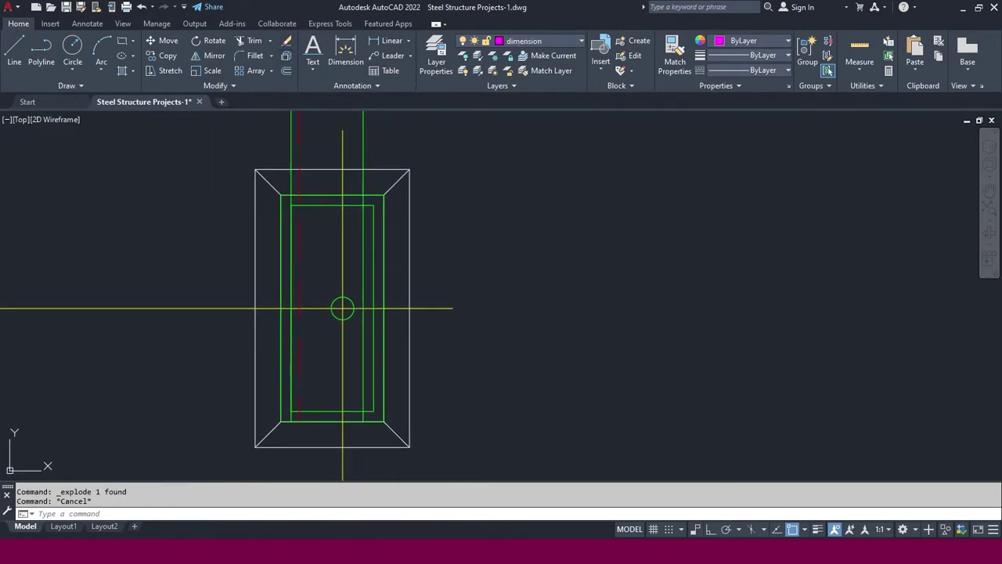
{"action": "left_click", "coordinate": [361, 206]}
{"action": "key", "text": "Delete"}
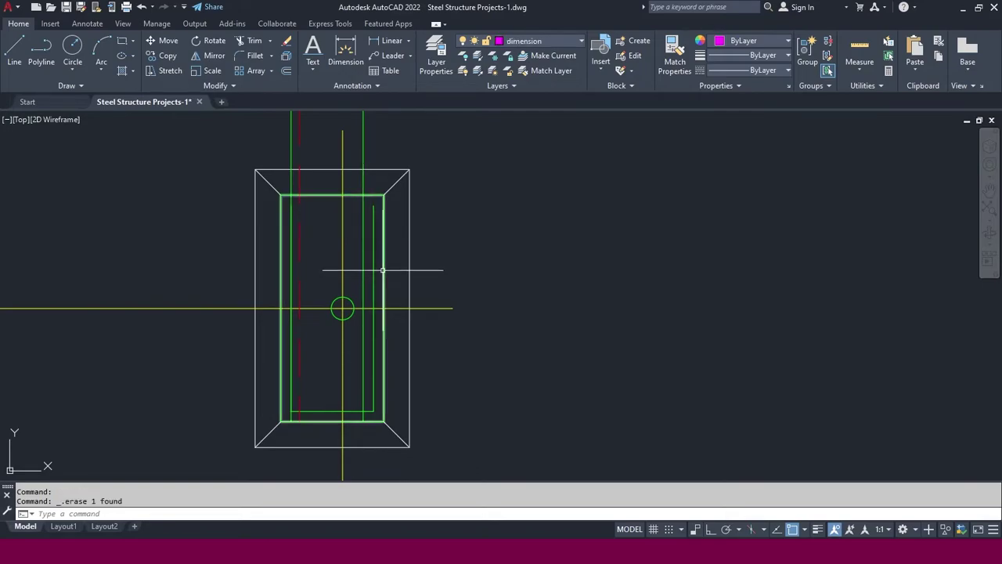
{"action": "left_click", "coordinate": [375, 271]}
{"action": "left_click", "coordinate": [359, 302]}
{"action": "key", "text": "Delete"}
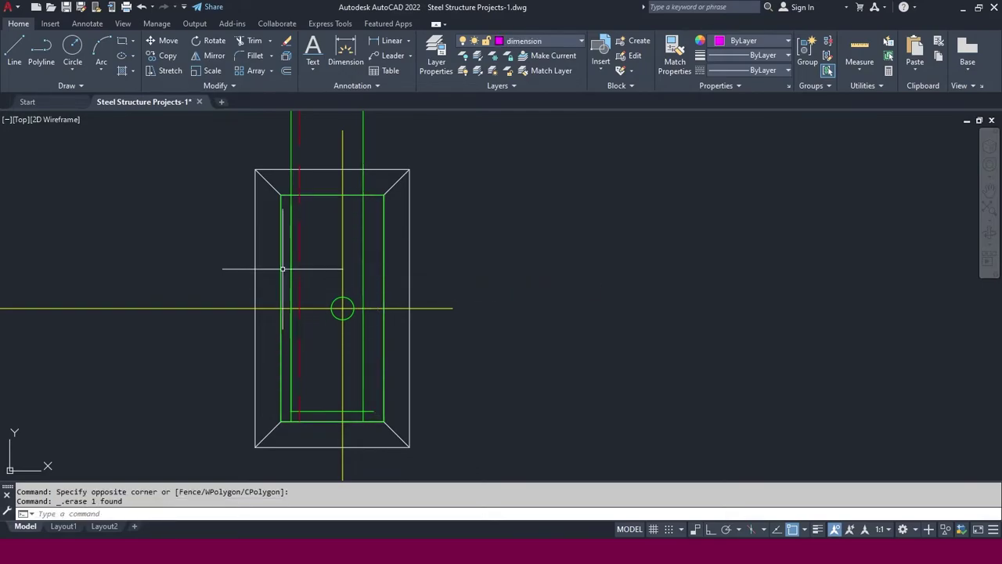
{"action": "left_click", "coordinate": [292, 265]}
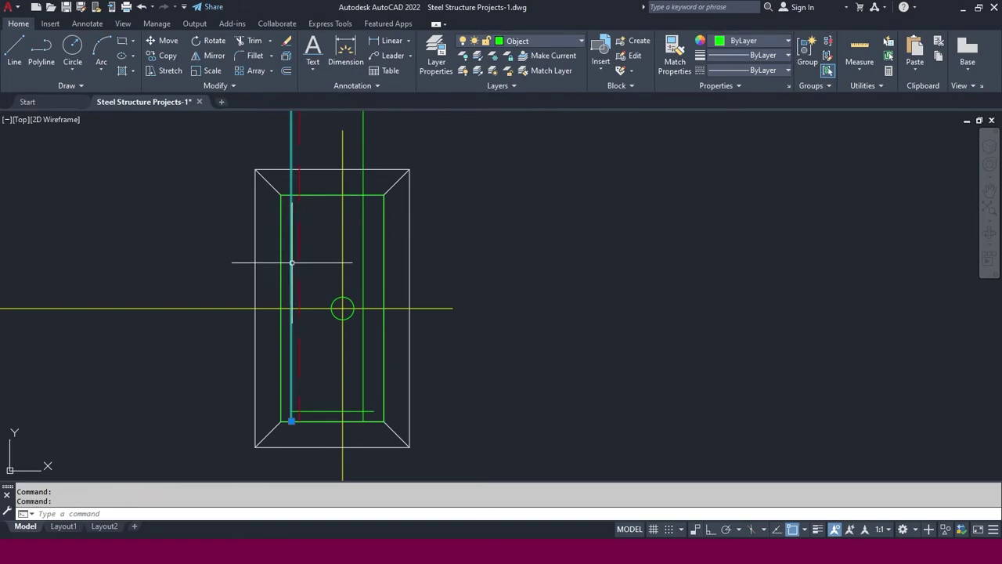
{"action": "left_click", "coordinate": [293, 427]}
{"action": "left_click", "coordinate": [292, 145]}
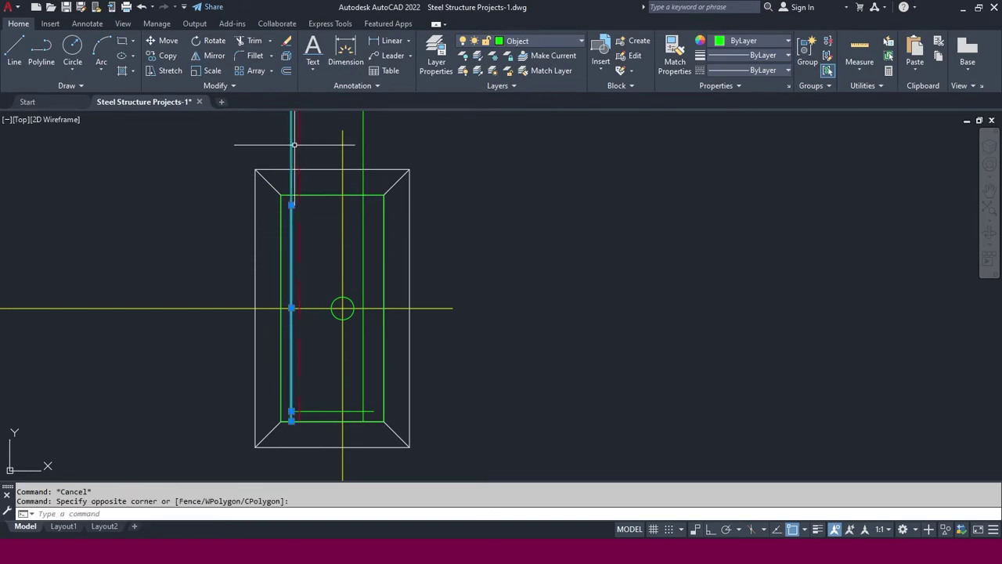
{"action": "key", "text": "Delete"}
Stretch the left end of the remaining horizontal line about 4 units past the stringer's left edge
{"action": "scroll", "coordinate": [332, 338], "scroll_direction": "up", "scroll_amount": 3}
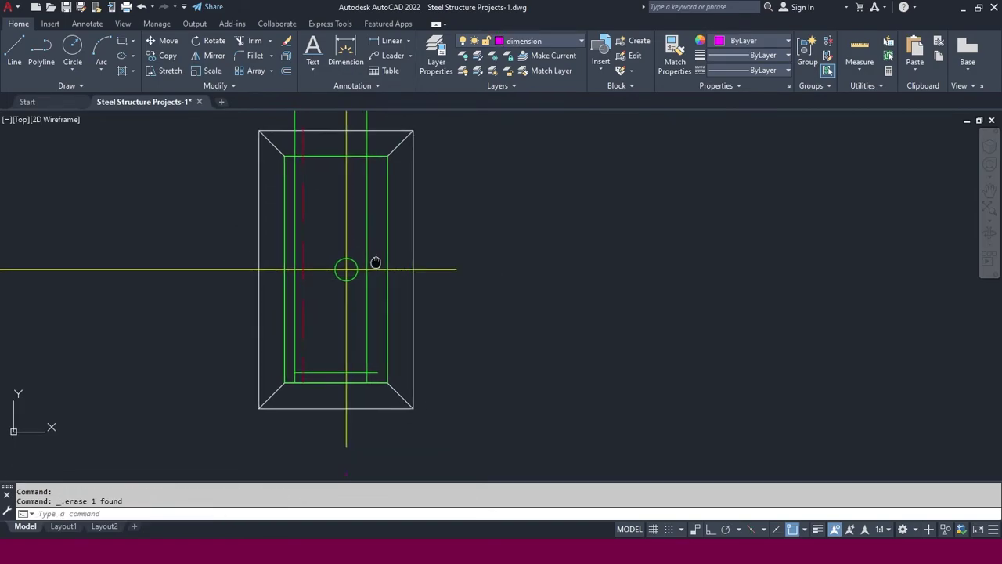
{"action": "left_click", "coordinate": [339, 344]}
{"action": "left_click", "coordinate": [326, 368]}
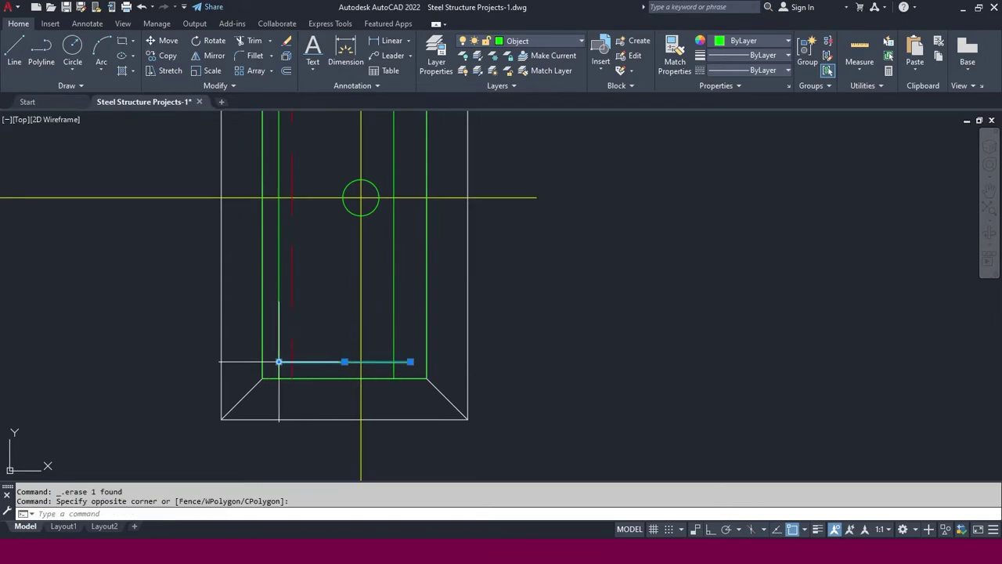
{"action": "left_click", "coordinate": [280, 362]}
{"action": "scroll", "coordinate": [280, 362], "scroll_direction": "up", "scroll_amount": 5}
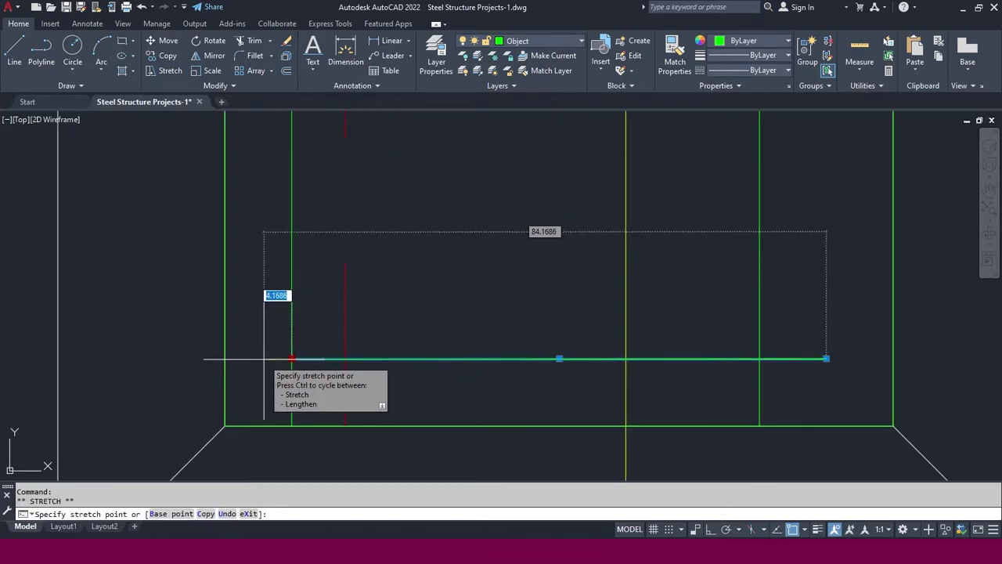
{"action": "key", "text": "Escape"}
{"action": "key", "text": "Escape"}
{"action": "scroll", "coordinate": [336, 340], "scroll_direction": "down", "scroll_amount": 3}
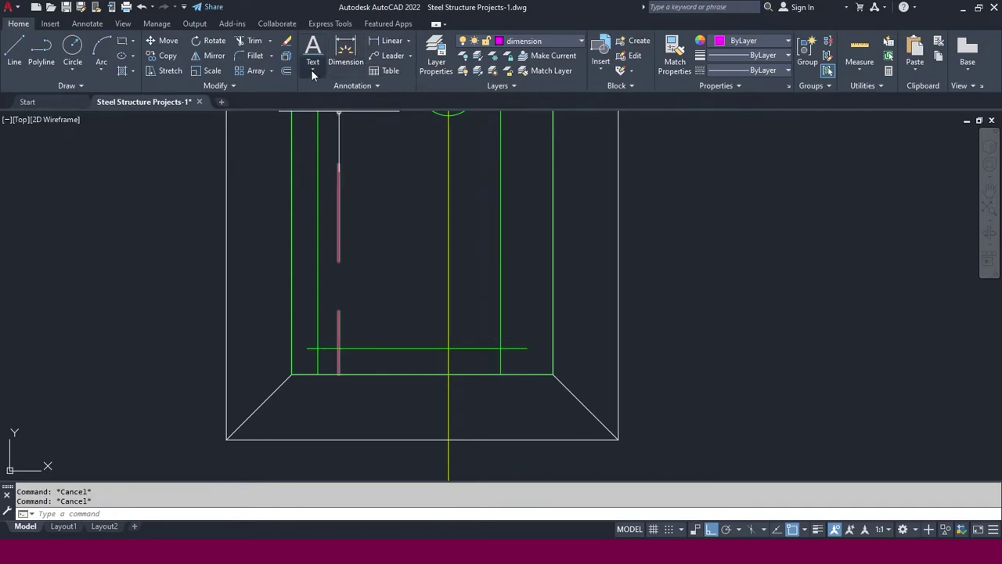
Offset the horizontal line near the base plate's lower edge upward by 10
{"action": "left_click", "coordinate": [286, 71]}
{"action": "type", "text": "10"}
{"action": "key", "text": "Return"}
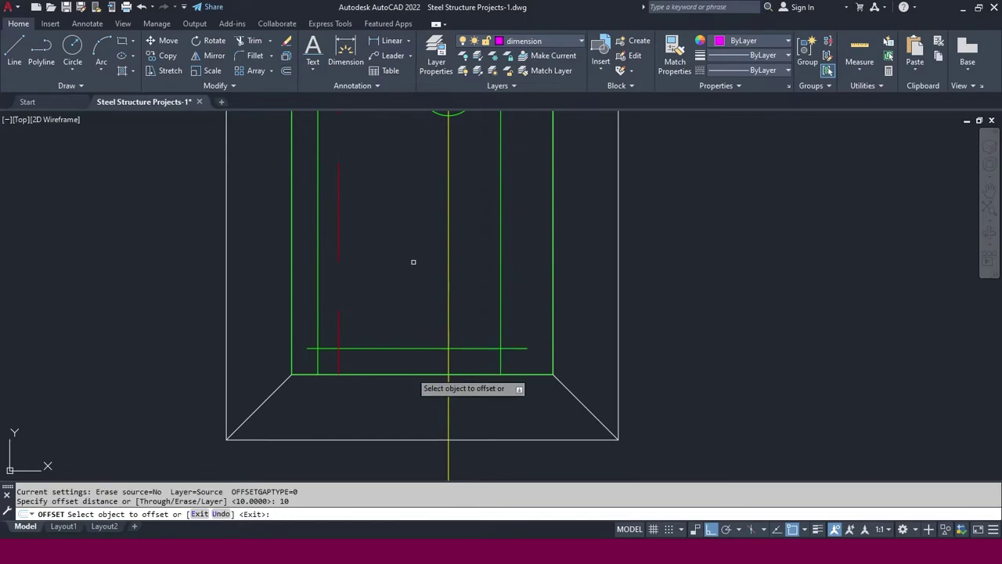
{"action": "left_click", "coordinate": [414, 348]}
{"action": "left_click", "coordinate": [414, 334]}
{"action": "key", "text": "Escape"}
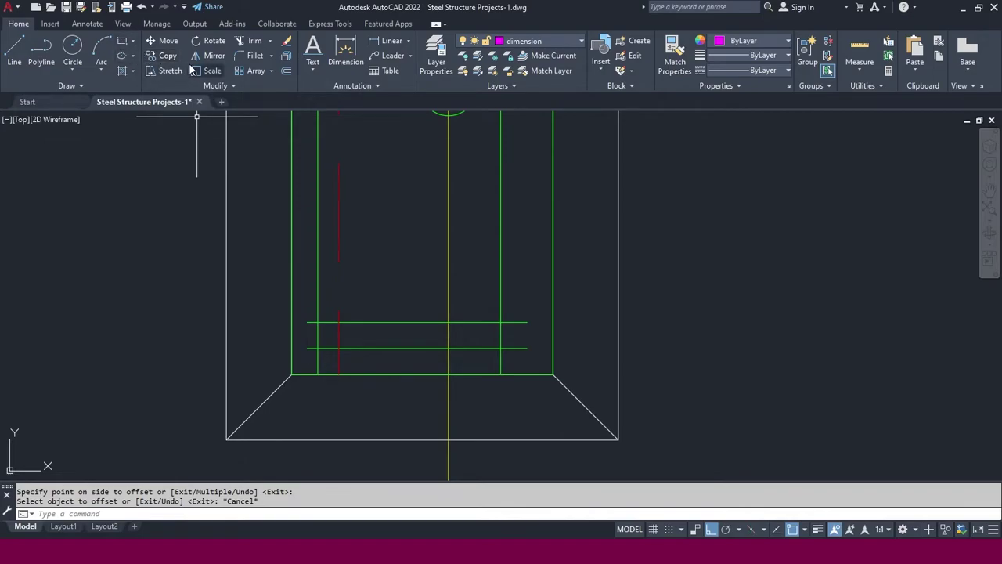
Trim the stringer's edge lines and hidden line between the two horizontal lines
{"action": "left_click", "coordinate": [249, 40]}
{"action": "left_click_drag", "start_coordinate": [577, 327], "coordinate": [497, 334]}
{"action": "left_click_drag", "start_coordinate": [384, 336], "coordinate": [315, 338]}
Draw a 70 by 10 rectangle between the horizontal lines across the stringer's width and assign it to the Object layer
{"action": "left_click", "coordinate": [122, 40]}
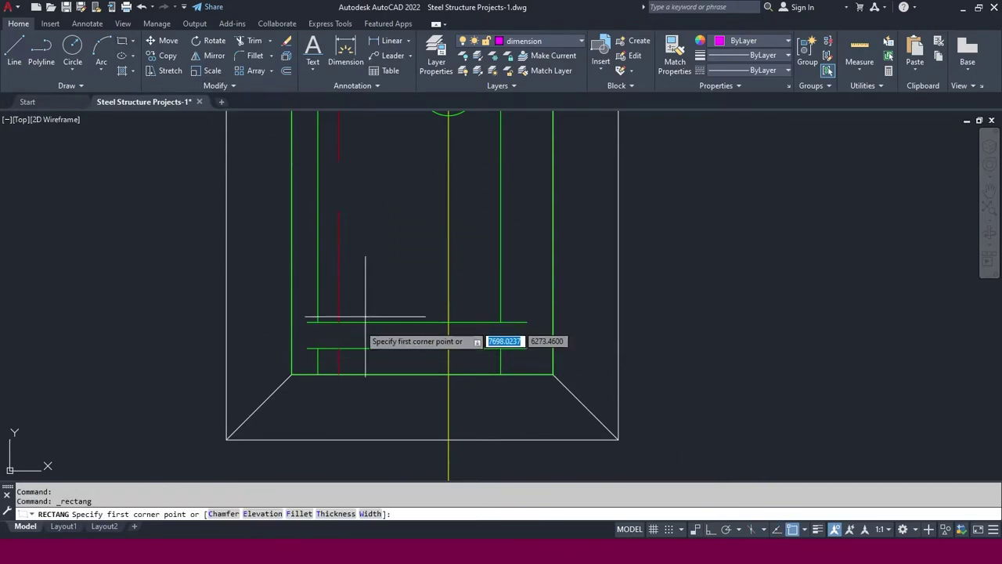
{"action": "left_click", "coordinate": [318, 321]}
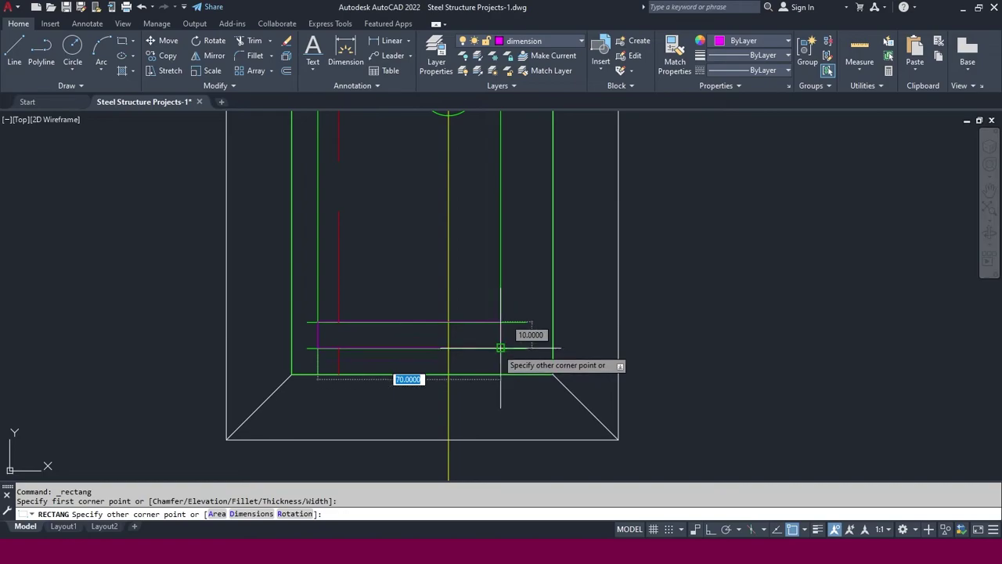
{"action": "left_click", "coordinate": [501, 347]}
{"action": "left_click", "coordinate": [487, 347]}
{"action": "left_click", "coordinate": [548, 41]}
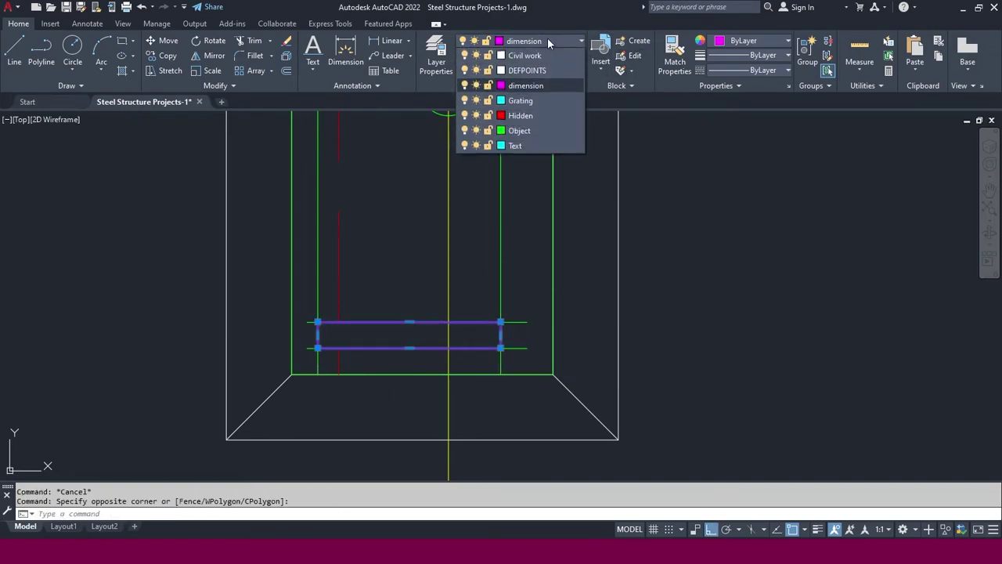
{"action": "left_click", "coordinate": [519, 130]}
{"action": "key", "text": "Escape"}
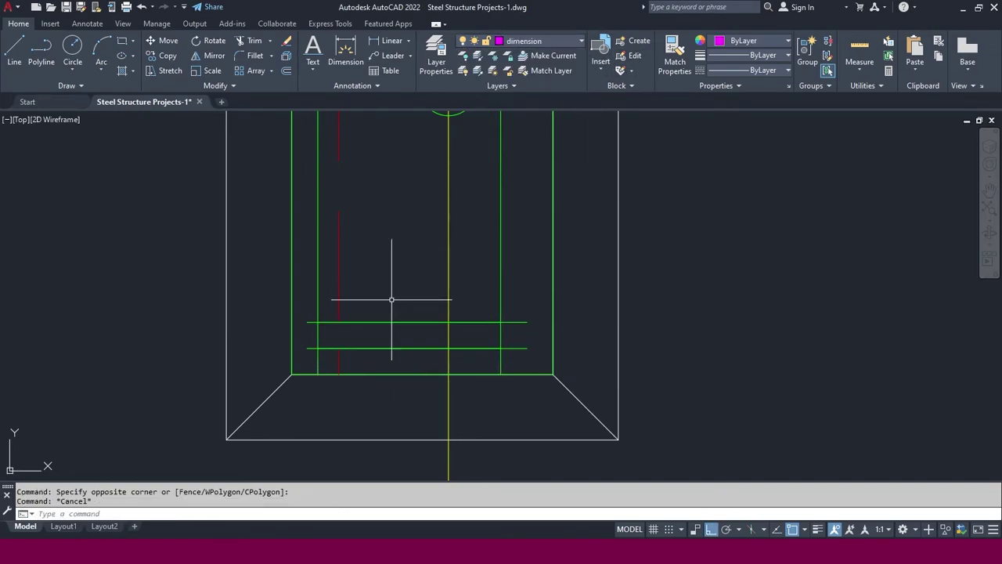
Erase the two horizontal construction lines and the leftover stringer line stubs below the new rectangle
{"action": "left_click", "coordinate": [306, 313]}
{"action": "left_click", "coordinate": [308, 355]}
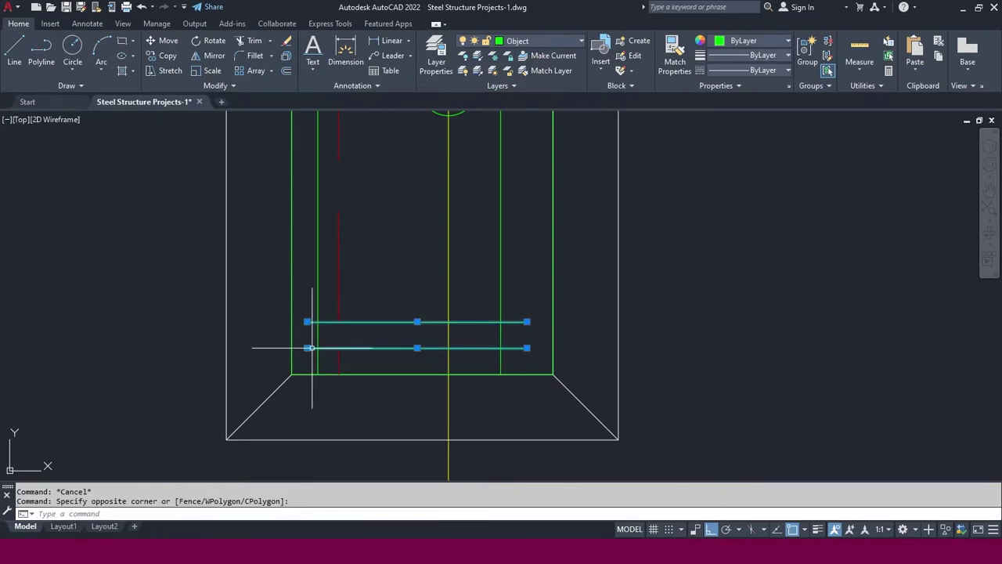
{"action": "key", "text": "Delete"}
{"action": "left_click", "coordinate": [301, 334]}
{"action": "left_click", "coordinate": [509, 379]}
Compare the stair stringer's base in the east elevation view with the revised end in the platform plan view
{"action": "scroll", "coordinate": [470, 364], "scroll_direction": "down", "scroll_amount": 5}
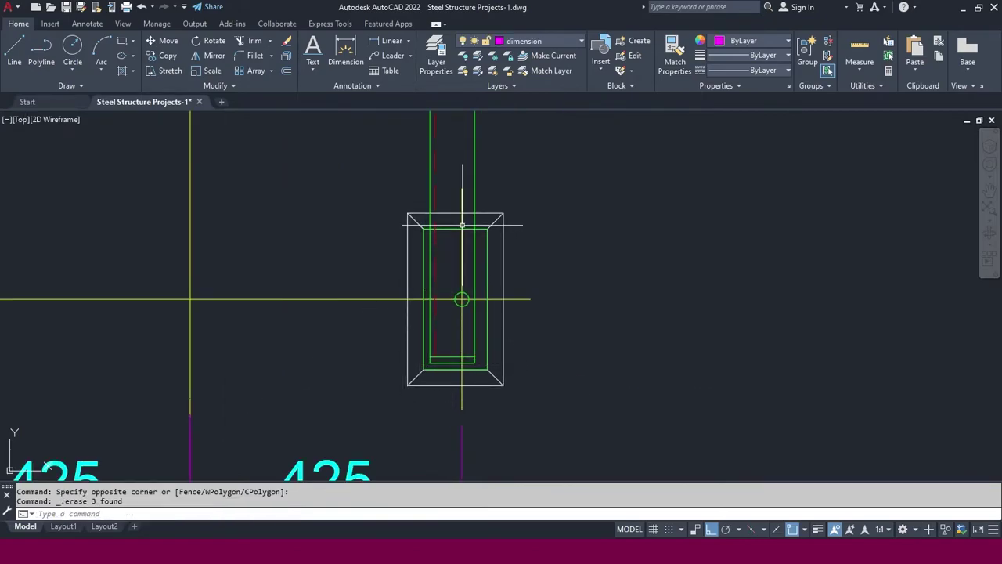
{"action": "scroll", "coordinate": [473, 371], "scroll_direction": "down", "scroll_amount": 5}
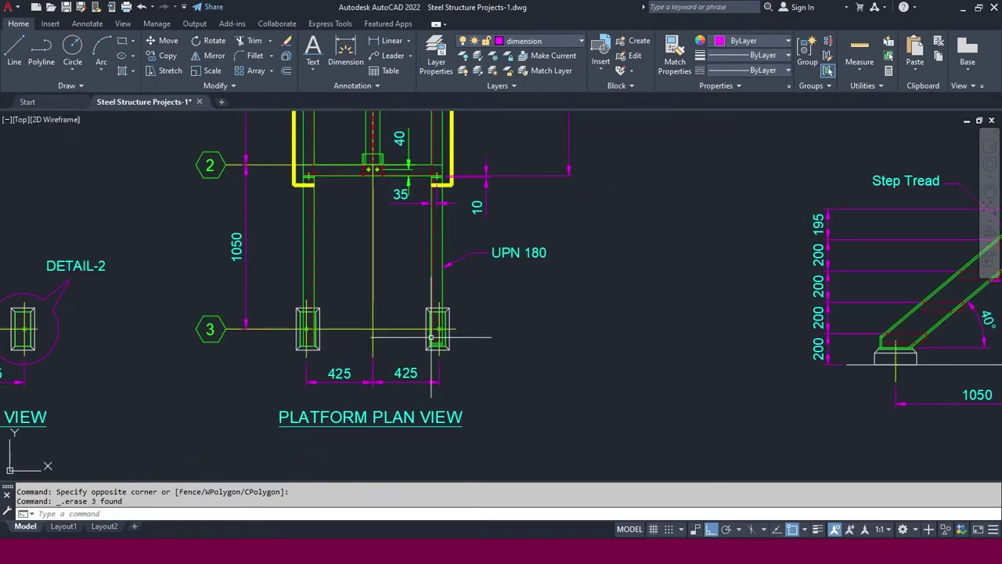
{"action": "scroll", "coordinate": [595, 251], "scroll_direction": "up", "scroll_amount": 3}
{"action": "scroll", "coordinate": [577, 328], "scroll_direction": "up", "scroll_amount": 6}
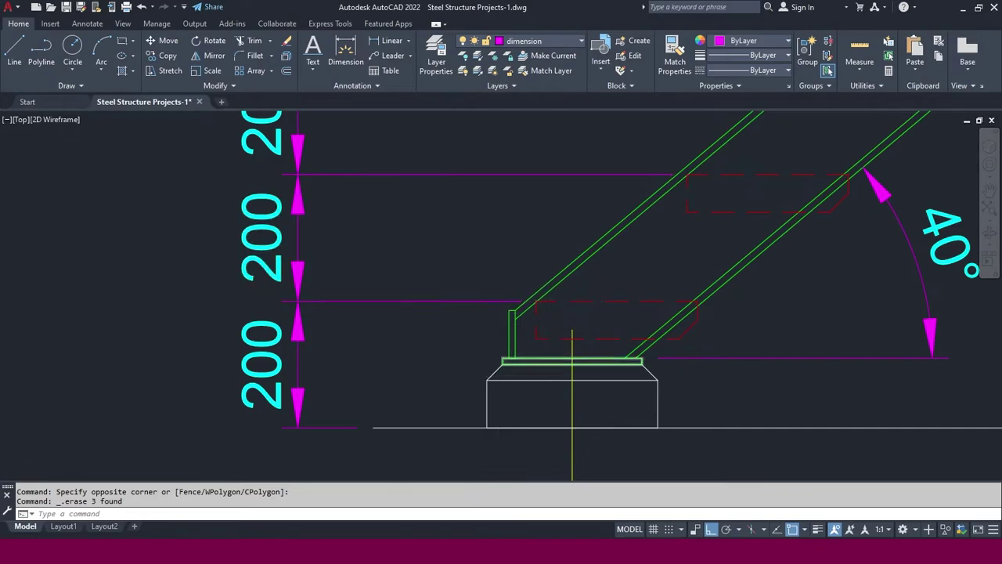
{"action": "scroll", "coordinate": [653, 354], "scroll_direction": "down", "scroll_amount": 6}
{"action": "scroll", "coordinate": [356, 349], "scroll_direction": "up", "scroll_amount": 12}
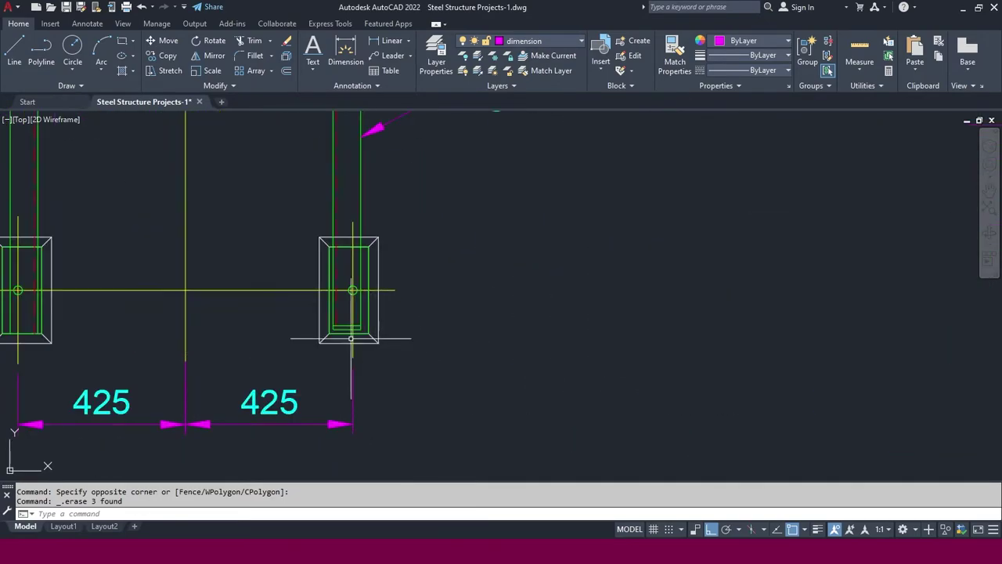
Mirror the new end plate rectangle about the platform plan's vertical centerline onto the opposite stair stringer, keeping the original
{"action": "left_click", "coordinate": [353, 303]}
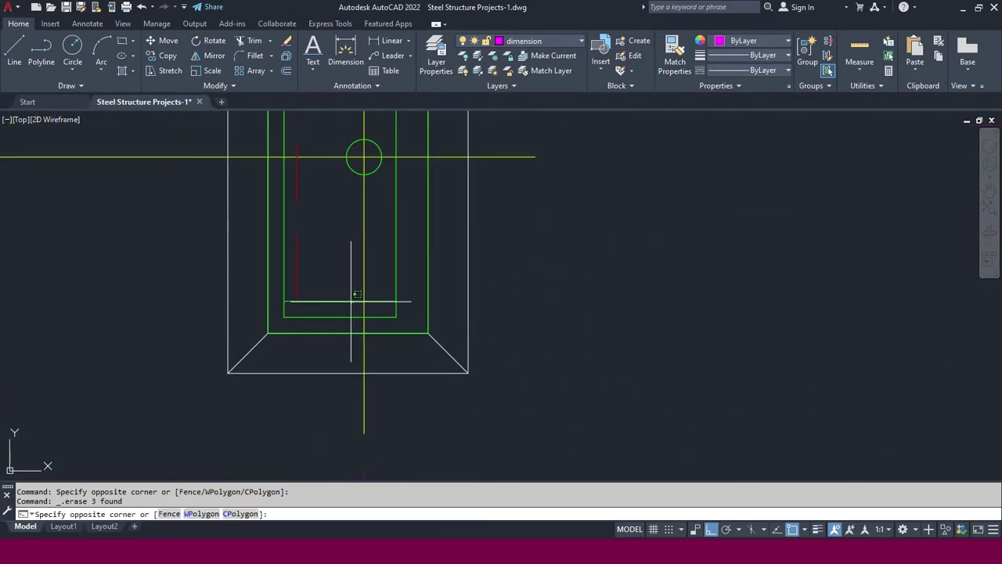
{"action": "left_click", "coordinate": [352, 302]}
{"action": "scroll", "coordinate": [375, 307], "scroll_direction": "down", "scroll_amount": 2}
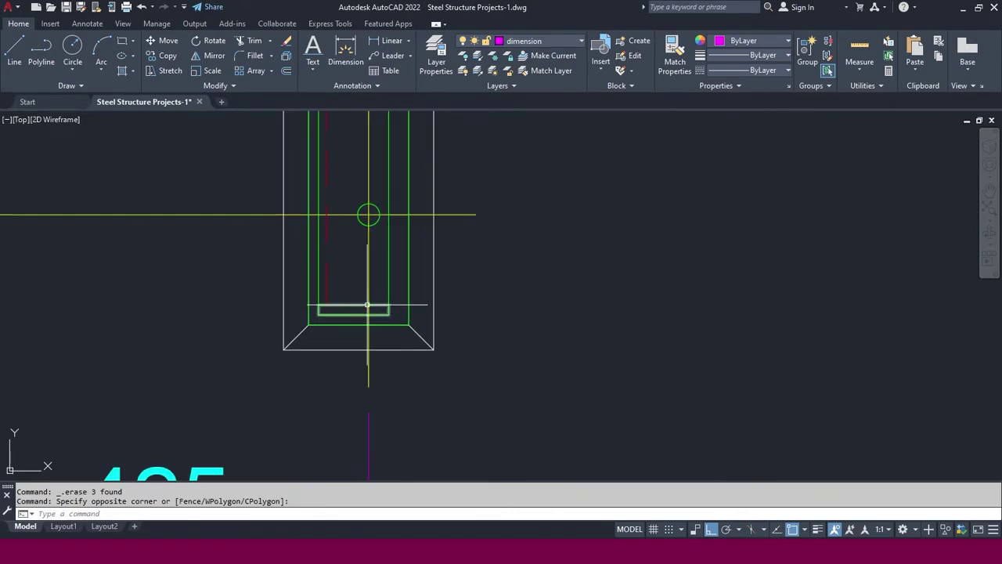
{"action": "left_click", "coordinate": [369, 309]}
{"action": "scroll", "coordinate": [369, 307], "scroll_direction": "down", "scroll_amount": 4}
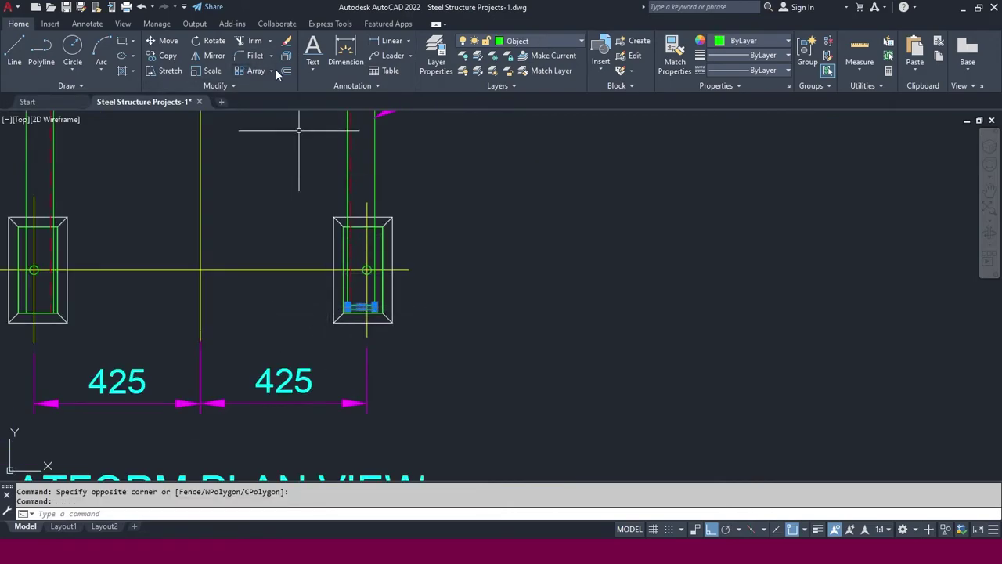
{"action": "left_click", "coordinate": [214, 56]}
{"action": "left_click", "coordinate": [201, 235]}
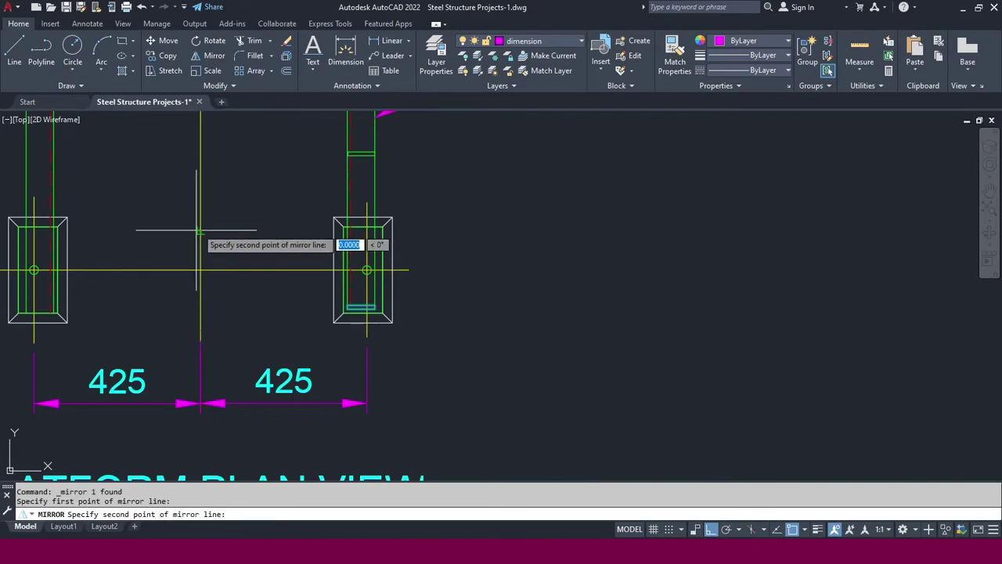
{"action": "left_click", "coordinate": [201, 180]}
{"action": "key", "text": "Return"}
Shorten the opposite stringer's two edge lines and hidden line so they end at the upper edge of the mirrored plate
{"action": "middle_click_drag", "start_coordinate": [167, 232], "coordinate": [358, 234]}
{"action": "scroll", "coordinate": [256, 333], "scroll_direction": "up", "scroll_amount": 4}
{"action": "scroll", "coordinate": [258, 329], "scroll_direction": "up", "scroll_amount": 2}
{"action": "left_click", "coordinate": [332, 272]}
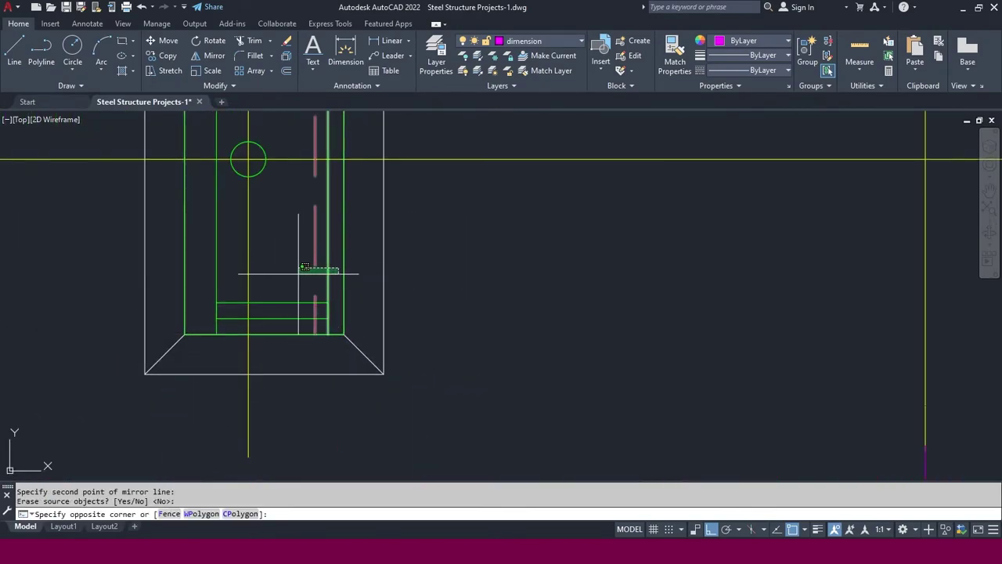
{"action": "scroll", "coordinate": [330, 329], "scroll_direction": "up", "scroll_amount": 2}
{"action": "left_click", "coordinate": [330, 329]}
{"action": "left_click", "coordinate": [325, 338]}
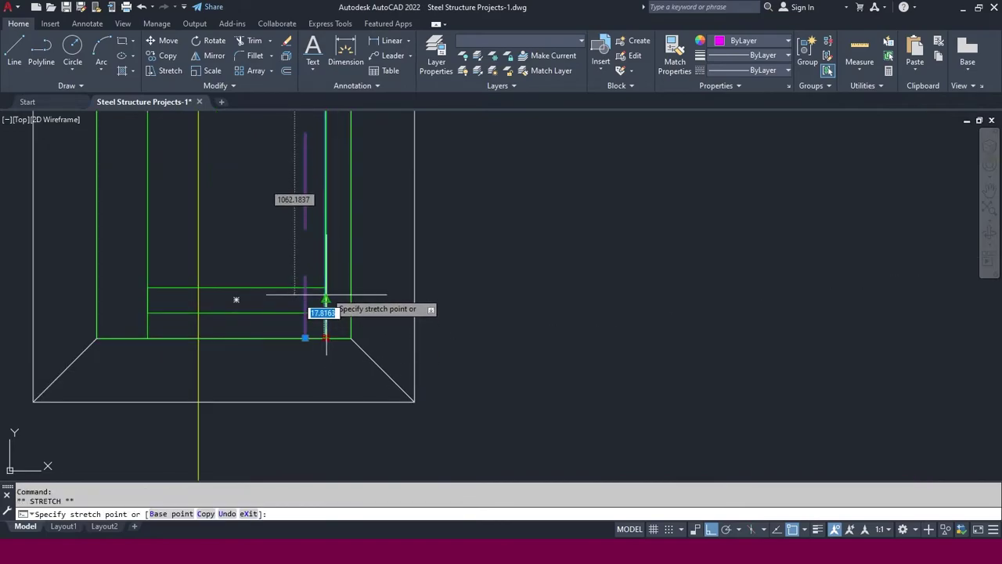
{"action": "left_click", "coordinate": [325, 292]}
{"action": "left_click", "coordinate": [305, 338]}
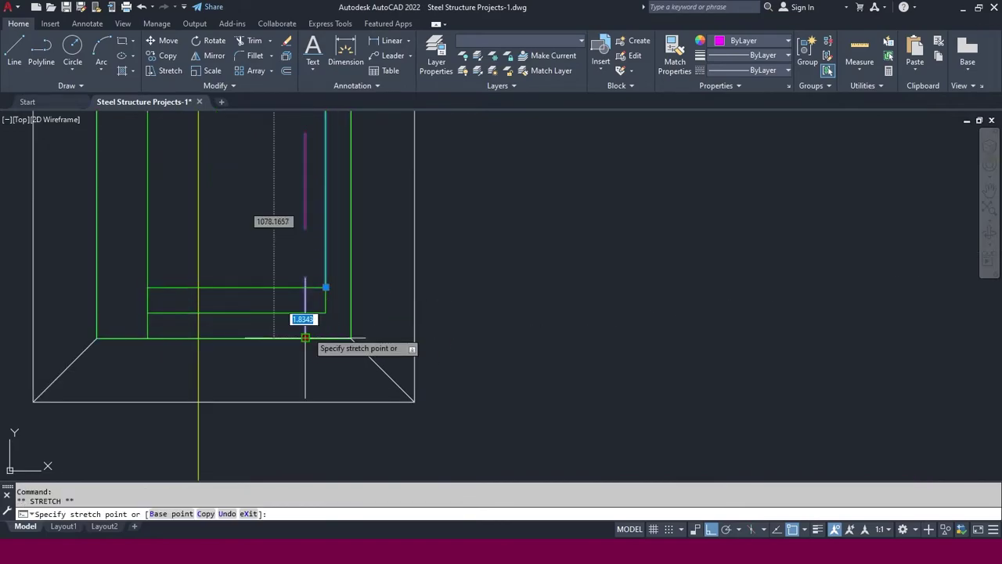
{"action": "left_click", "coordinate": [304, 289]}
{"action": "left_click", "coordinate": [146, 335]}
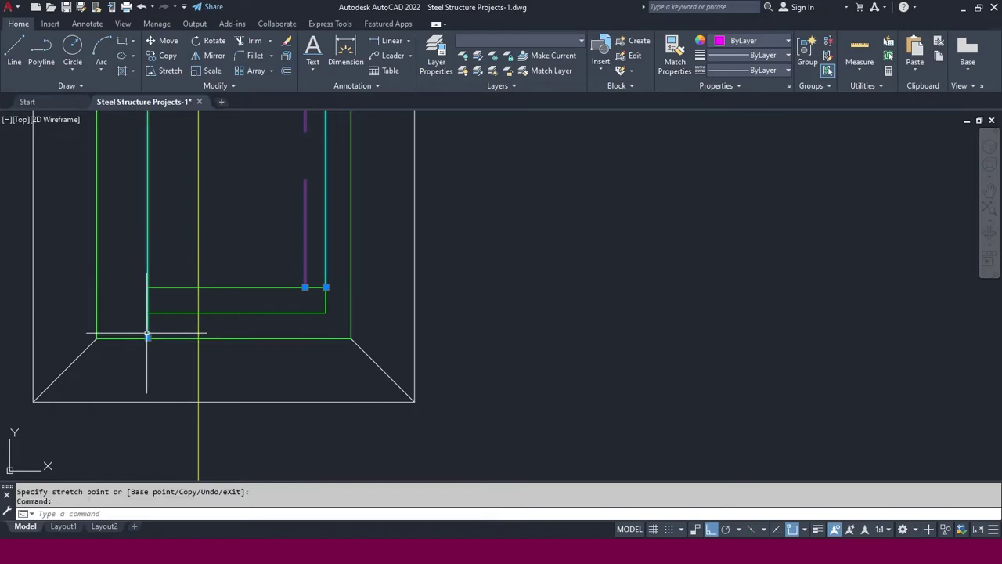
{"action": "key", "text": "Escape"}
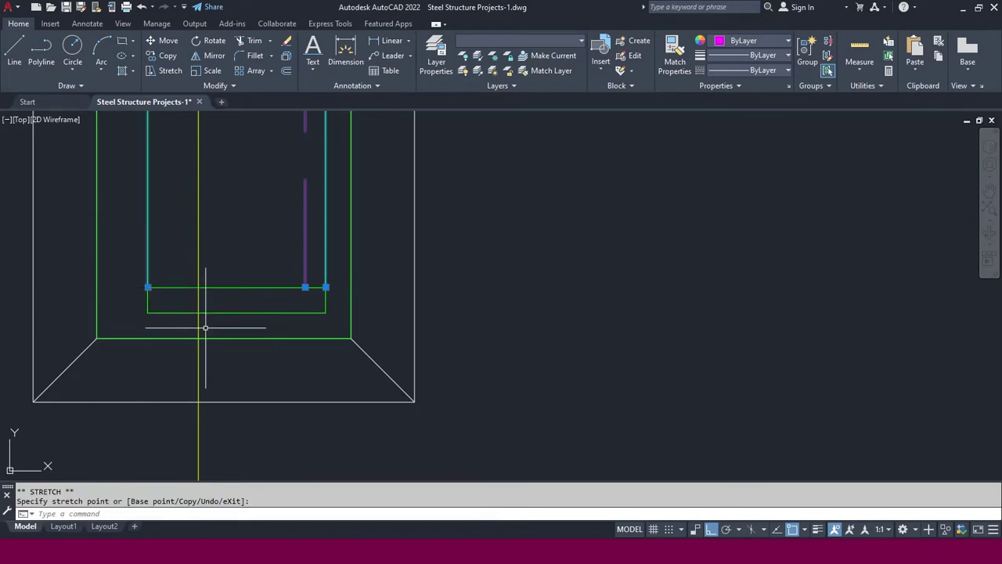
Examine the stair bases across the foundation plan, platform plan and east elevation views
{"action": "scroll", "coordinate": [264, 333], "scroll_direction": "down", "scroll_amount": 4}
{"action": "scroll", "coordinate": [264, 333], "scroll_direction": "down", "scroll_amount": 2}
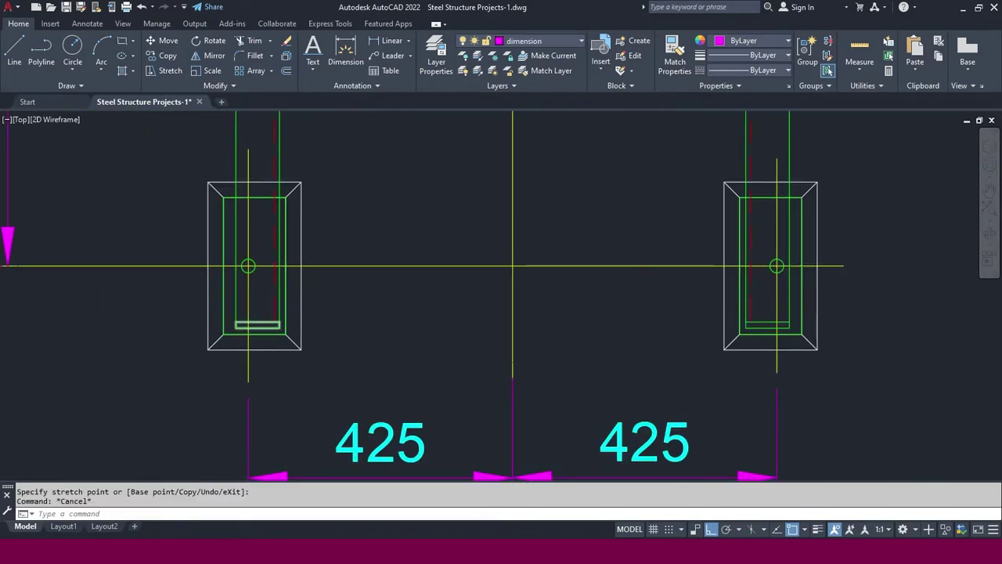
{"action": "scroll", "coordinate": [269, 331], "scroll_direction": "down", "scroll_amount": 6}
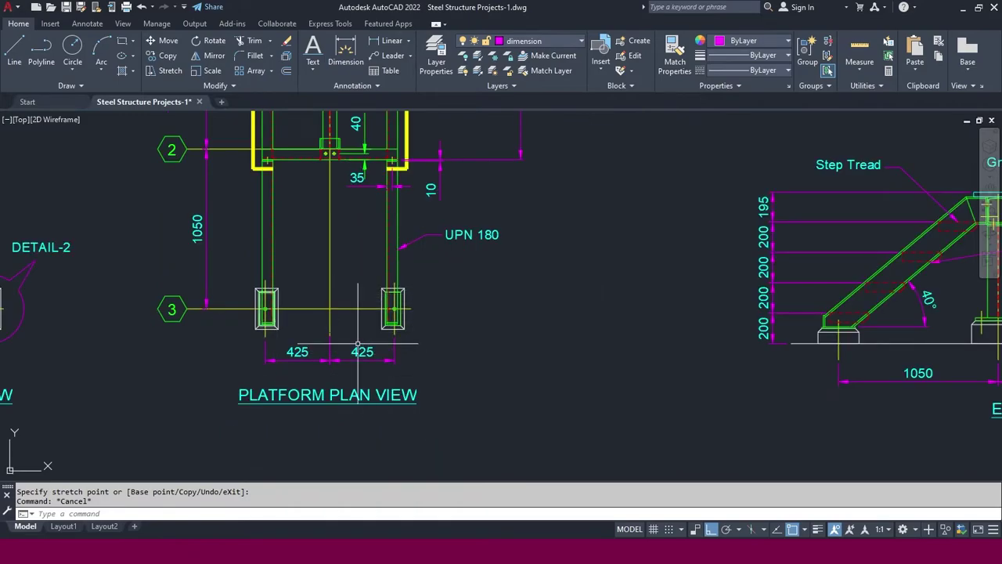
{"action": "scroll", "coordinate": [358, 343], "scroll_direction": "down", "scroll_amount": 5}
{"action": "scroll", "coordinate": [243, 302], "scroll_direction": "up", "scroll_amount": 5}
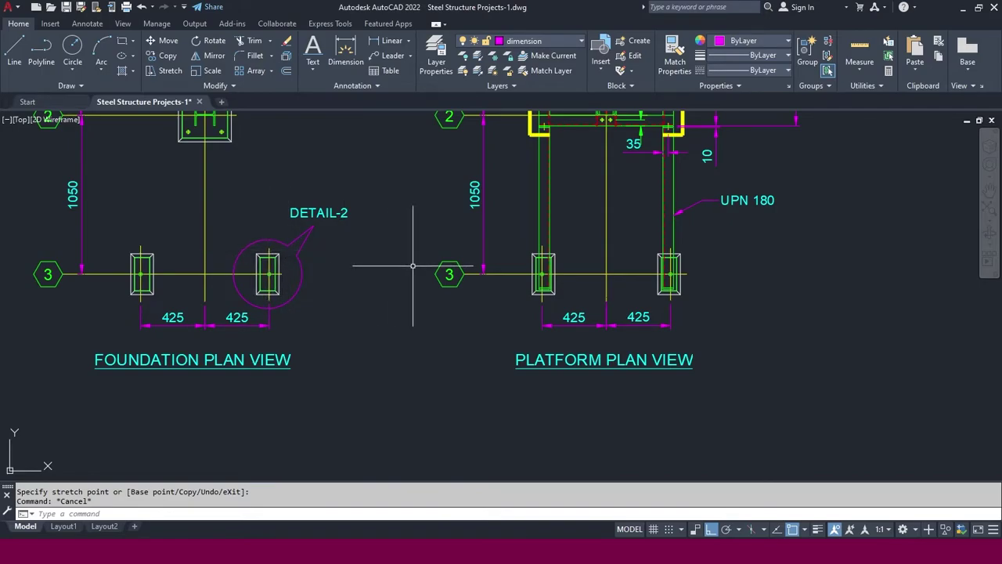
{"action": "middle_click_drag", "start_coordinate": [412, 266], "coordinate": [298, 284]}
{"action": "scroll", "coordinate": [314, 235], "scroll_direction": "down", "scroll_amount": 4}
{"action": "scroll", "coordinate": [562, 271], "scroll_direction": "up", "scroll_amount": 6}
{"action": "middle_click_drag", "start_coordinate": [562, 271], "coordinate": [472, 294]}
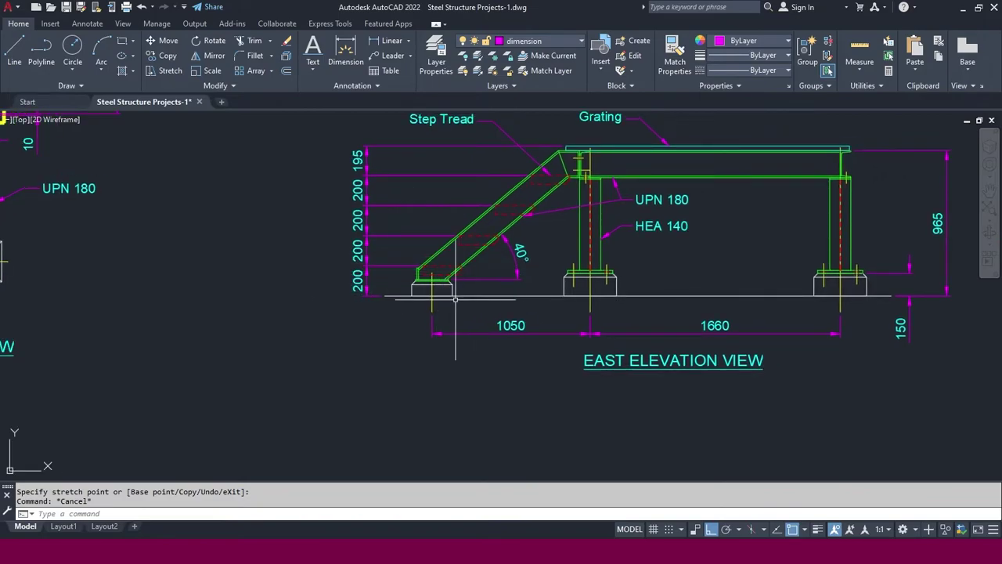
{"action": "scroll", "coordinate": [455, 297], "scroll_direction": "down", "scroll_amount": 5}
{"action": "scroll", "coordinate": [251, 296], "scroll_direction": "up", "scroll_amount": 4}
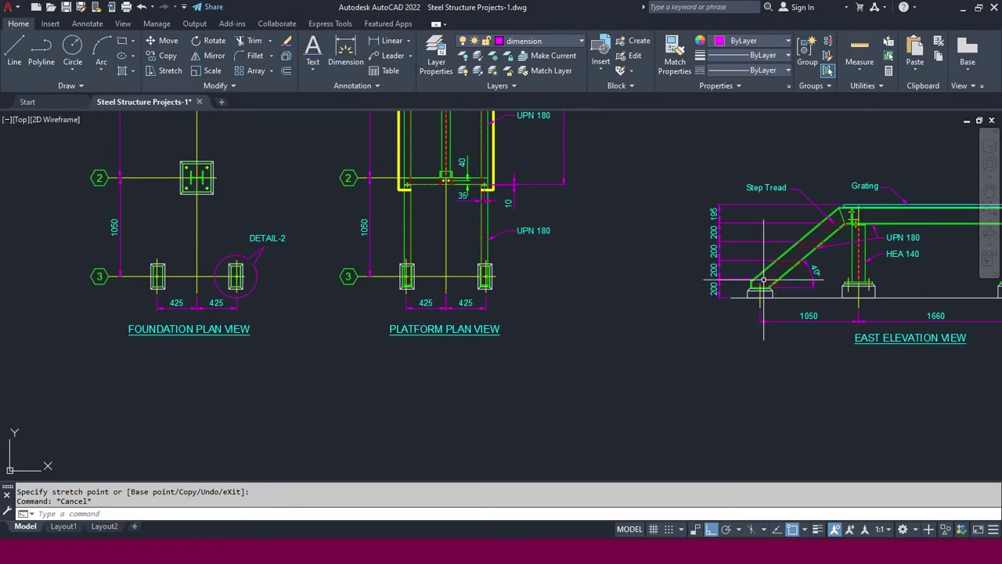
{"action": "scroll", "coordinate": [689, 300], "scroll_direction": "up", "scroll_amount": 2}
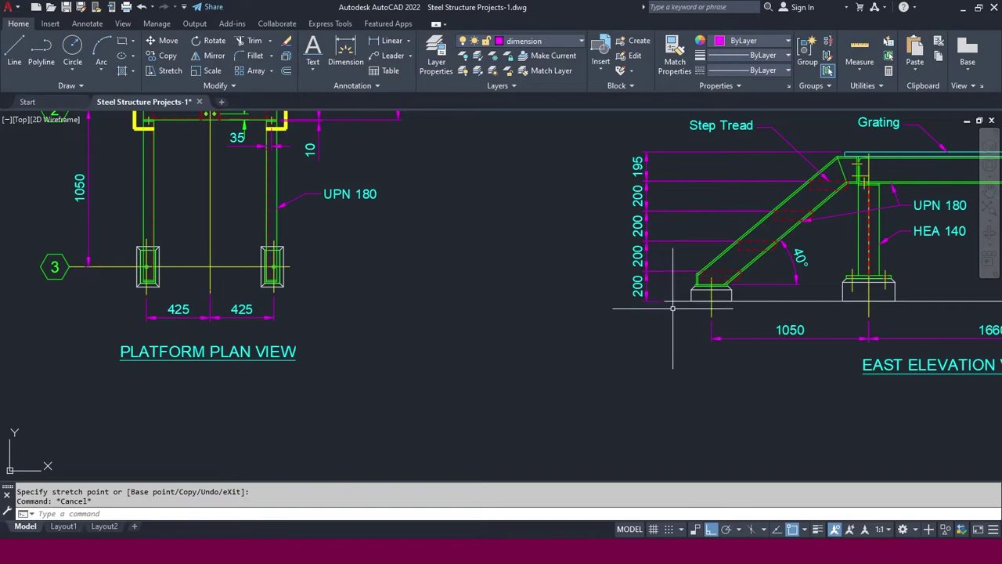
{"action": "scroll", "coordinate": [725, 284], "scroll_direction": "down", "scroll_amount": 2}
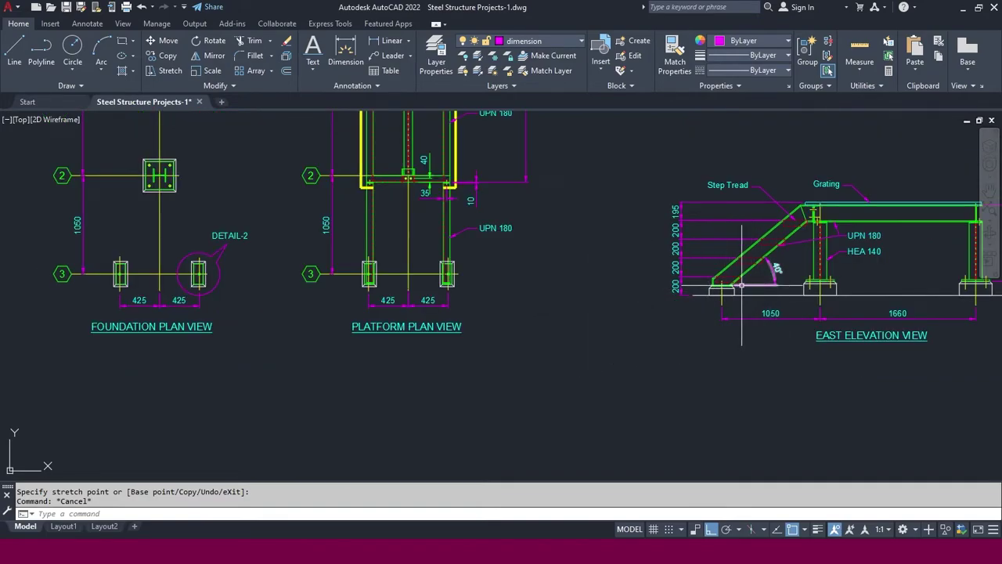
Copy the stair stringer's base with its foundation and dimensions from the east elevation into the empty area beside DETAIL-1
{"action": "scroll", "coordinate": [805, 293], "scroll_direction": "up", "scroll_amount": 4}
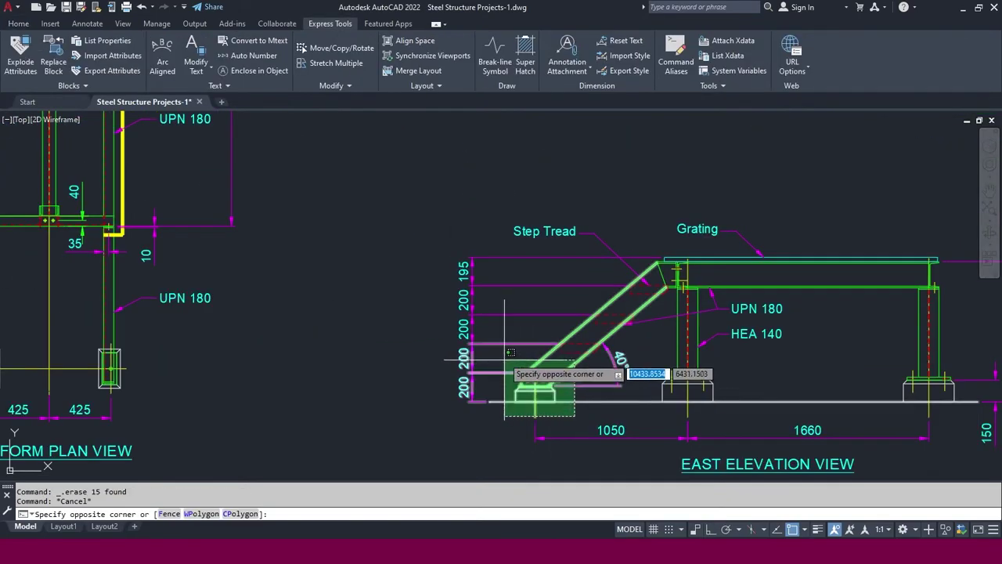
{"action": "left_click", "coordinate": [504, 355]}
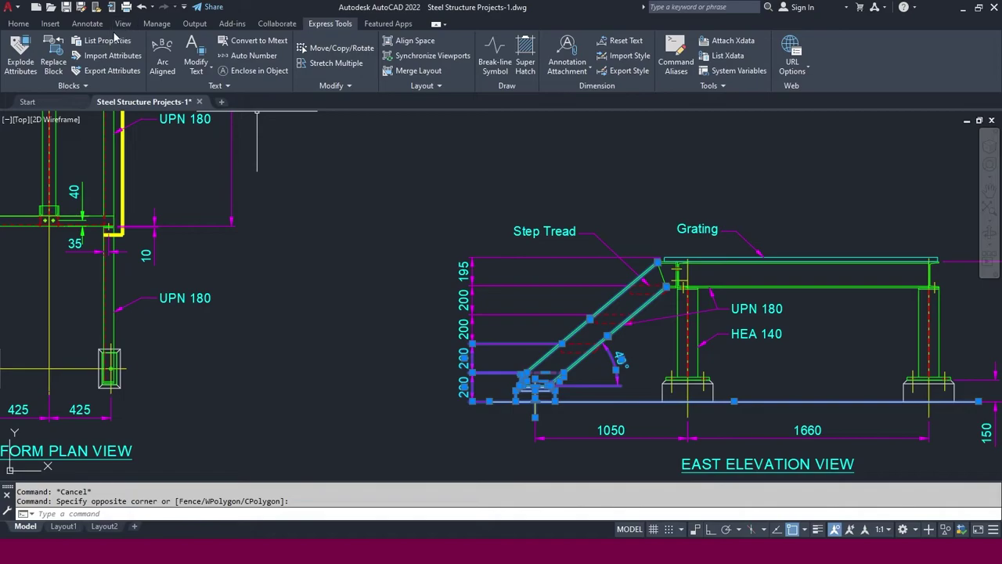
{"action": "left_click", "coordinate": [19, 23]}
{"action": "left_click", "coordinate": [167, 55]}
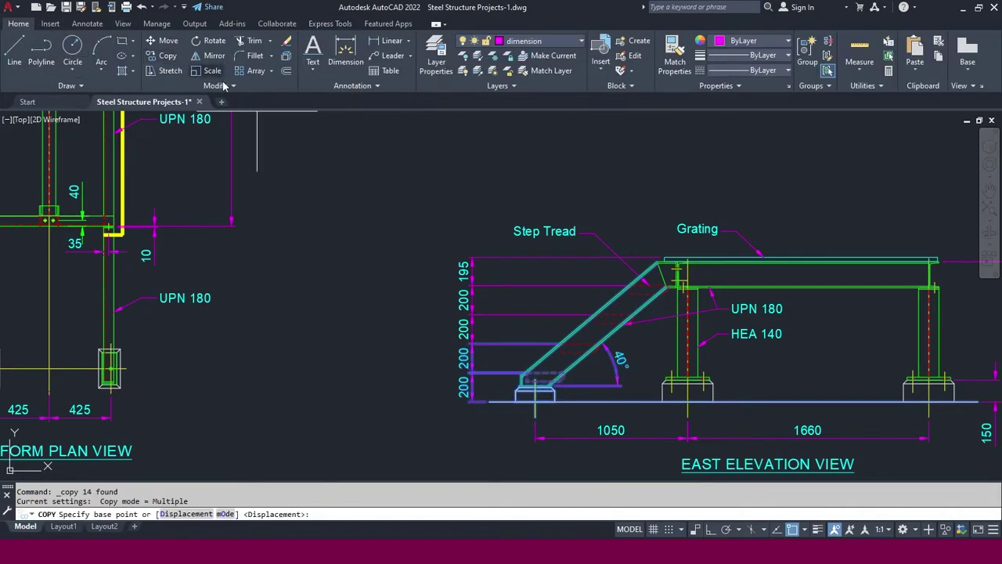
{"action": "left_click", "coordinate": [555, 400]}
{"action": "scroll", "coordinate": [556, 383], "scroll_direction": "down", "scroll_amount": 5}
{"action": "scroll", "coordinate": [619, 292], "scroll_direction": "up", "scroll_amount": 3}
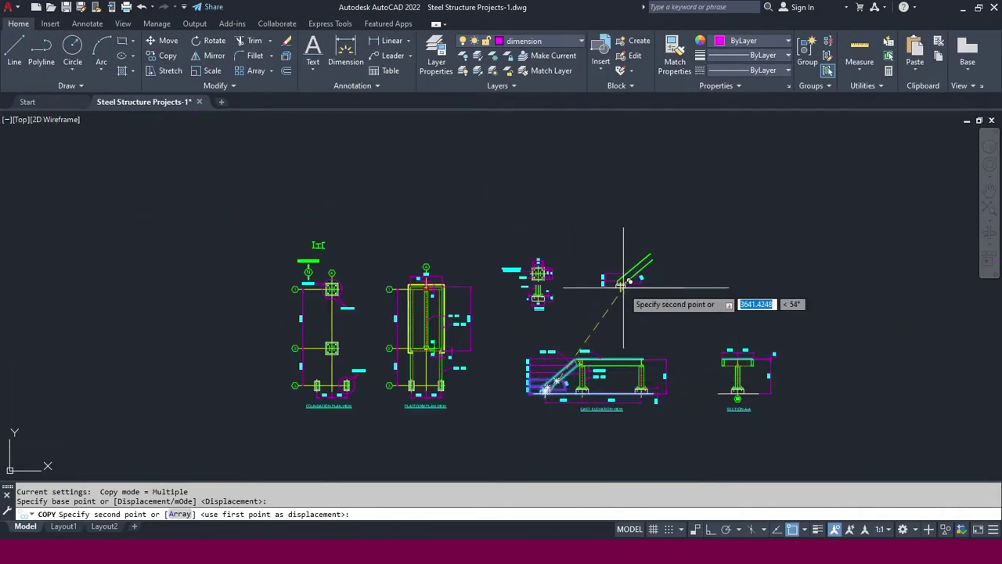
{"action": "left_click", "coordinate": [618, 295]}
{"action": "key", "text": "Escape"}
{"action": "scroll", "coordinate": [618, 295], "scroll_direction": "up", "scroll_amount": 4}
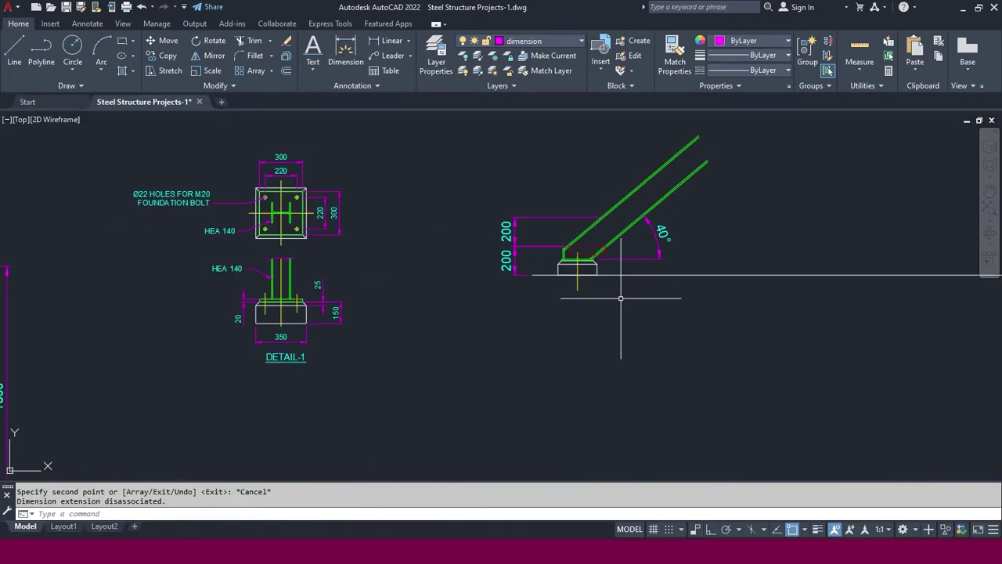
Add a break-line symbol perpendicularly across the copied stringer, 180 between its outer edges, with the symbol at the midpoint
{"action": "mouse_move", "coordinate": [611, 288]}
{"action": "middle_mouse_down"}
{"action": "mouse_move", "coordinate": [611, 311]}
{"action": "mouse_move", "coordinate": [577, 321]}
{"action": "middle_mouse_up"}
{"action": "left_click", "coordinate": [618, 180]}
{"action": "key", "text": "Escape"}
{"action": "scroll", "coordinate": [524, 280], "scroll_direction": "up", "scroll_amount": 2}
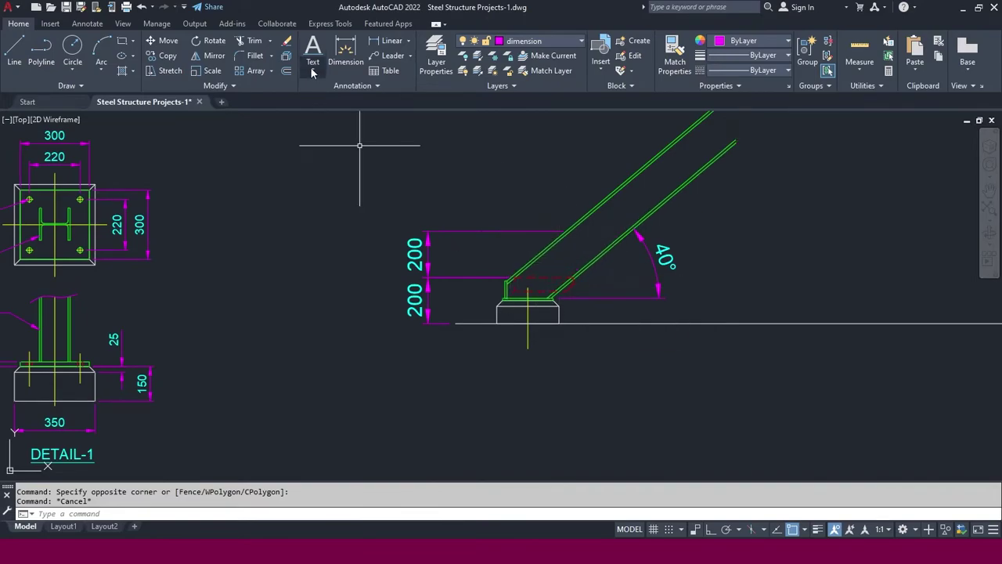
{"action": "left_click", "coordinate": [324, 24]}
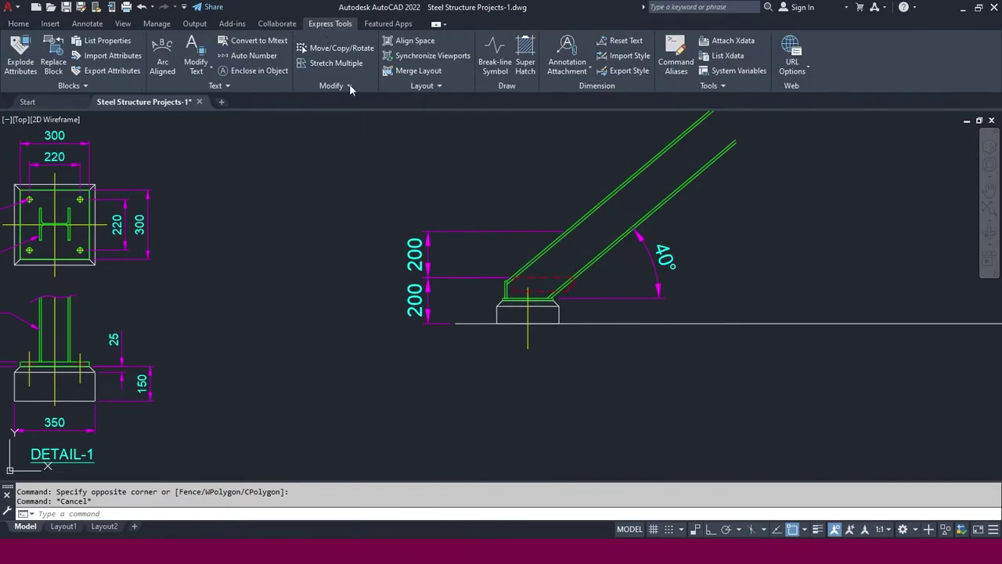
{"action": "left_click", "coordinate": [493, 61]}
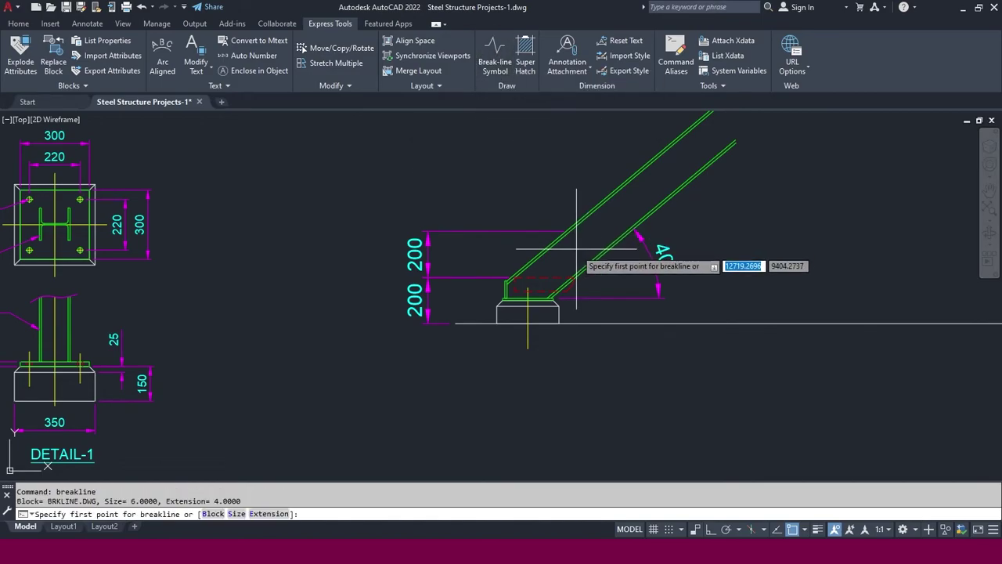
{"action": "scroll", "coordinate": [577, 227], "scroll_direction": "up", "scroll_amount": 4}
{"action": "left_click", "coordinate": [500, 206]}
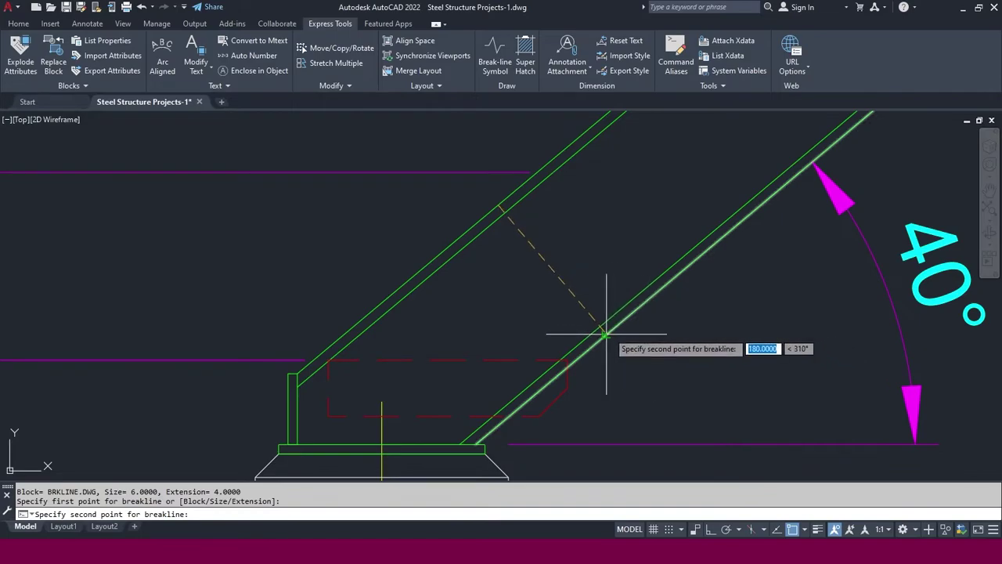
{"action": "left_click", "coordinate": [606, 335]}
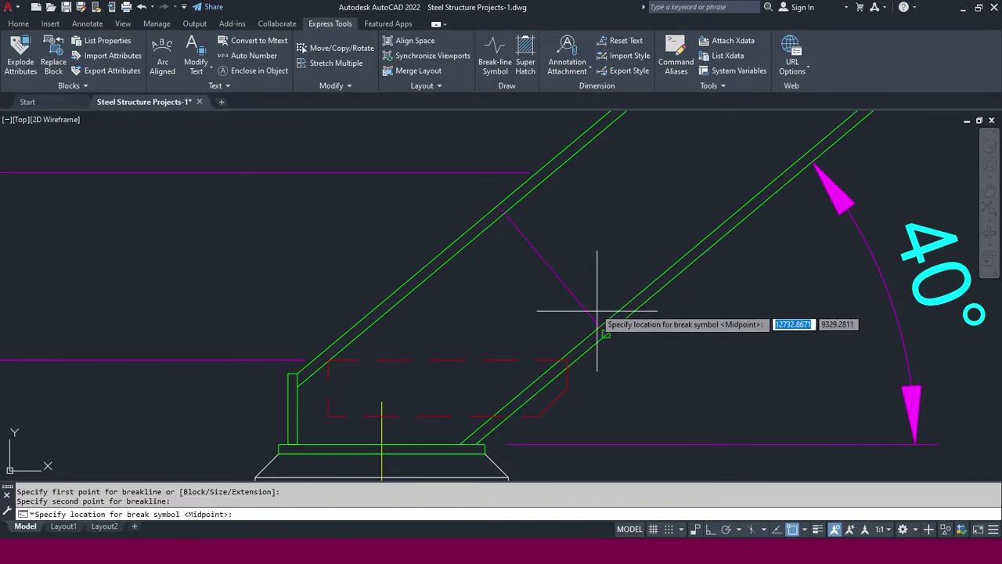
{"action": "left_click", "coordinate": [553, 270]}
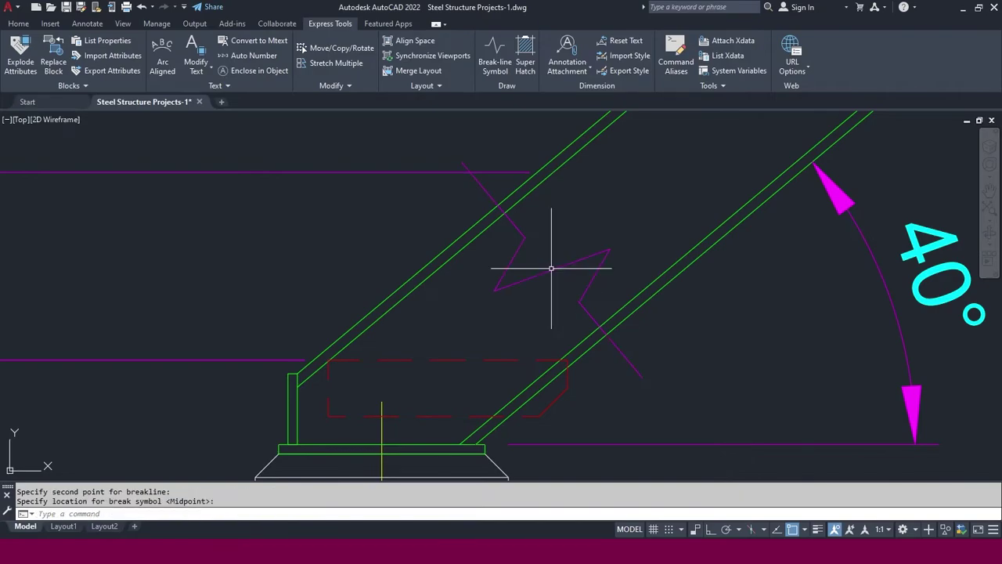
Erase the upper 200 dimension from the copied stair base
{"action": "scroll", "coordinate": [551, 268], "scroll_direction": "down", "scroll_amount": 4}
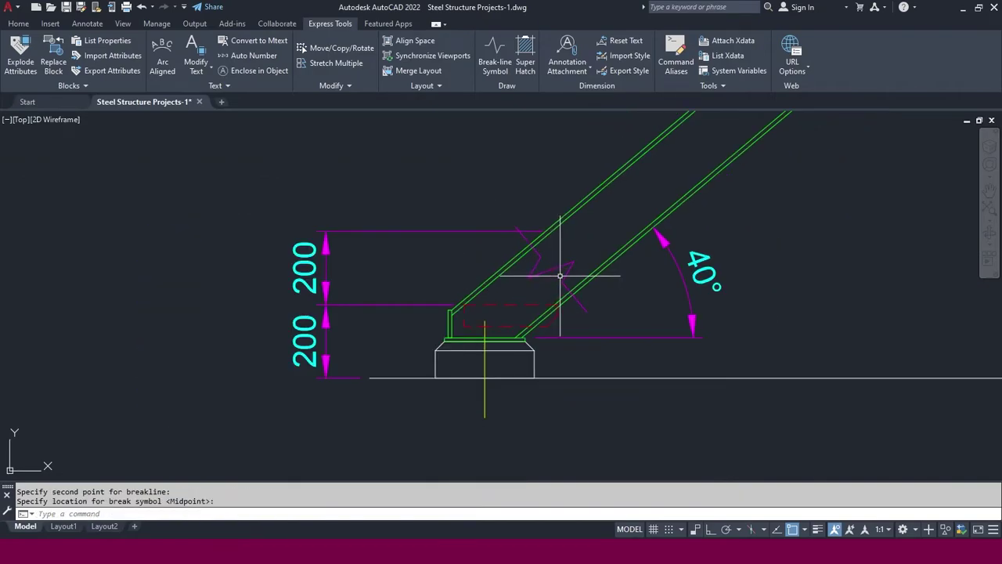
{"action": "left_click", "coordinate": [559, 267]}
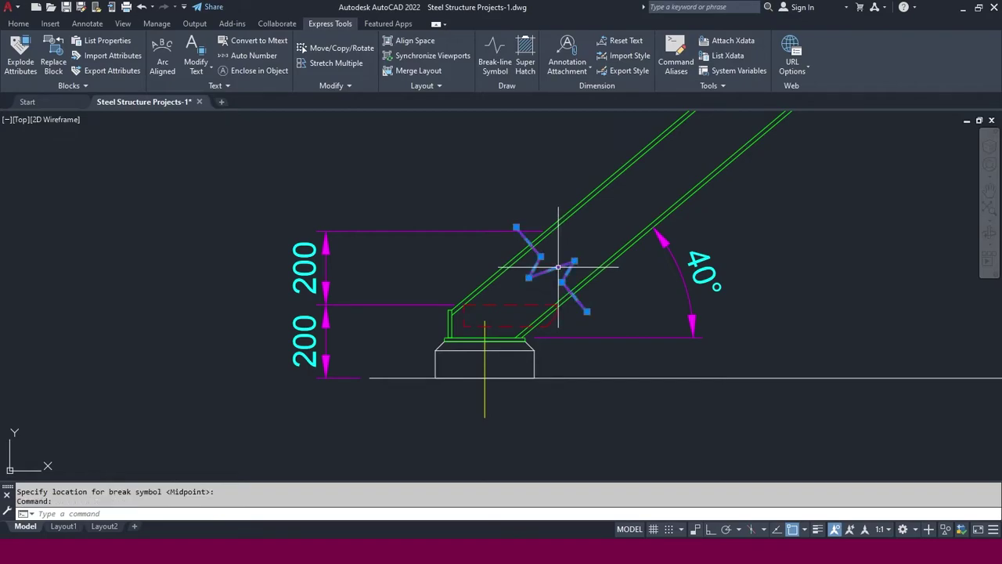
{"action": "key", "text": "Escape"}
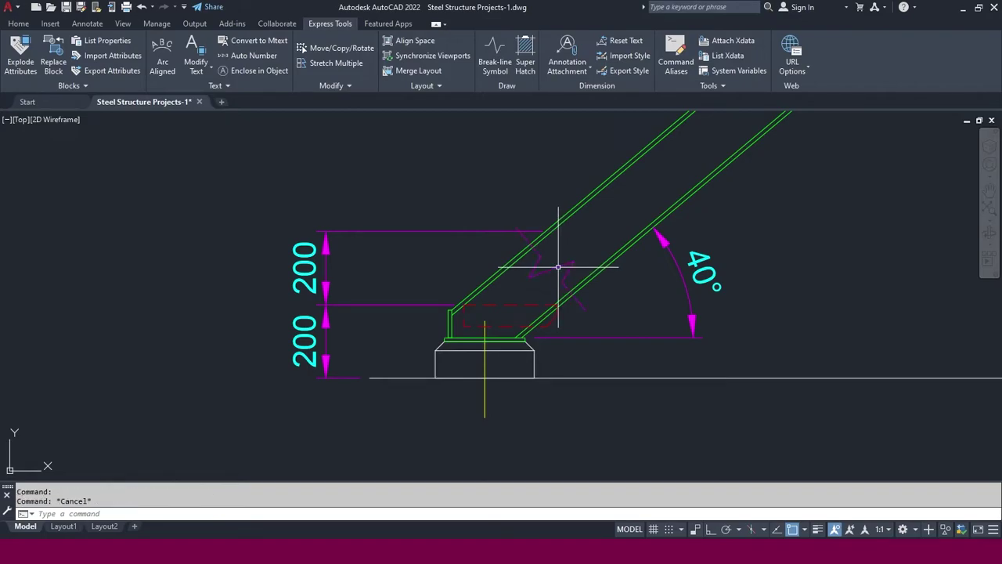
{"action": "left_click", "coordinate": [480, 230]}
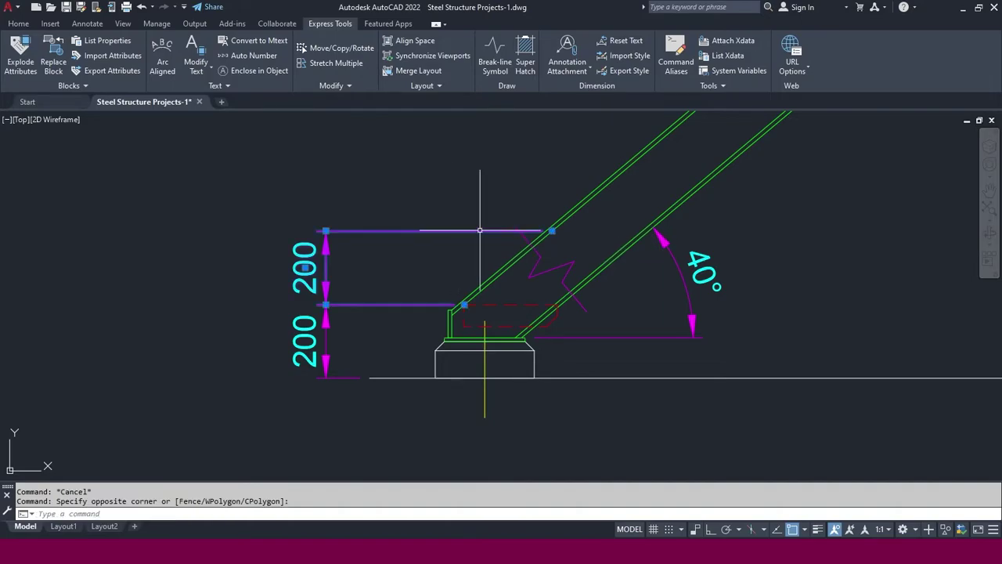
{"action": "key", "text": "Delete"}
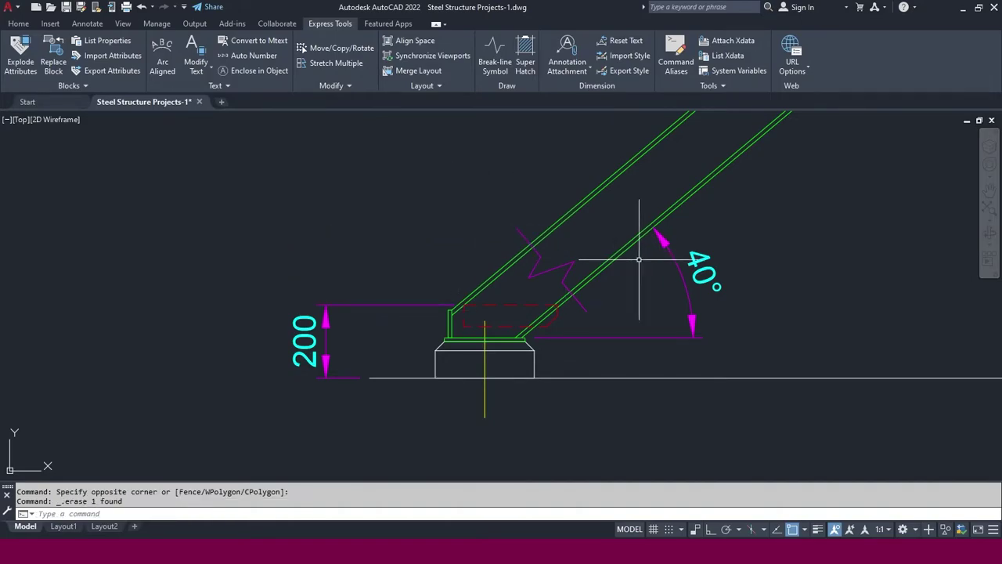
Trim away the copied stringer's edge lines above the break line
{"action": "middle_click_drag", "start_coordinate": [628, 260], "coordinate": [600, 263]}
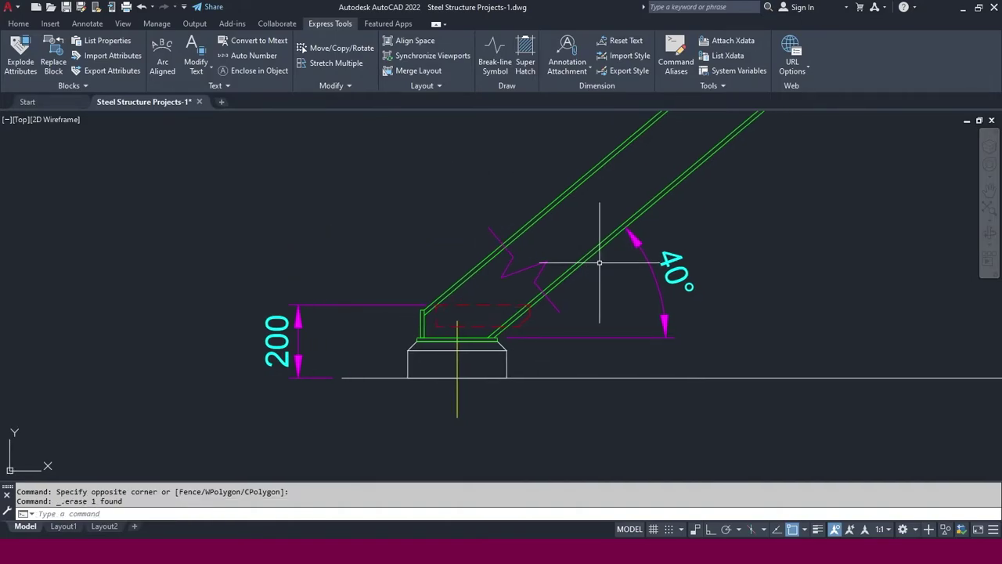
{"action": "left_click", "coordinate": [18, 24]}
{"action": "left_click", "coordinate": [249, 40]}
{"action": "left_click_drag", "start_coordinate": [756, 205], "coordinate": [590, 138]}
{"action": "key", "text": "Return"}
{"action": "key", "text": "Escape"}
Erase the 40° angle dimension from the copied stair base
{"action": "left_click", "coordinate": [670, 198]}
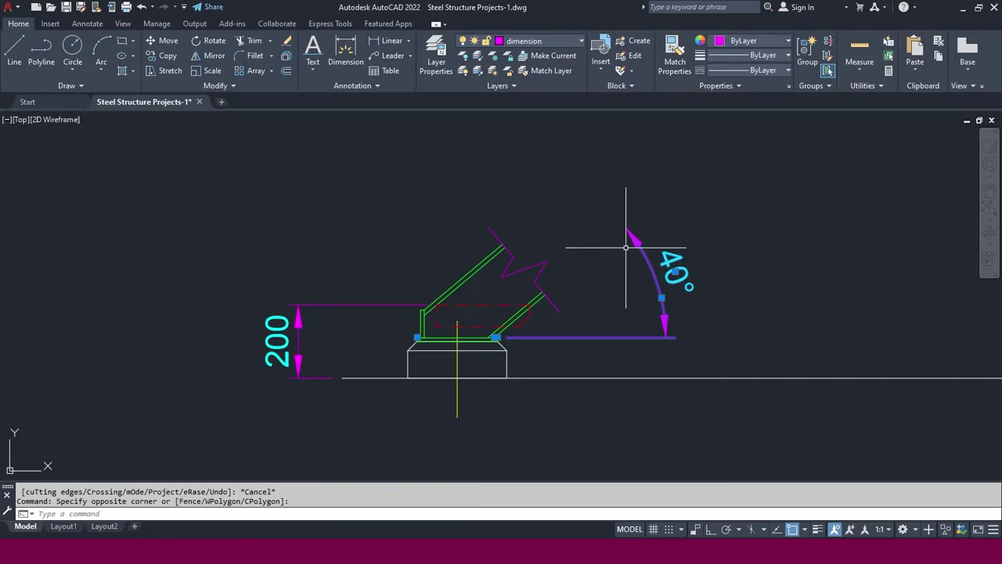
{"action": "key", "text": "Delete"}
{"action": "middle_click_drag", "start_coordinate": [577, 274], "coordinate": [496, 238]}
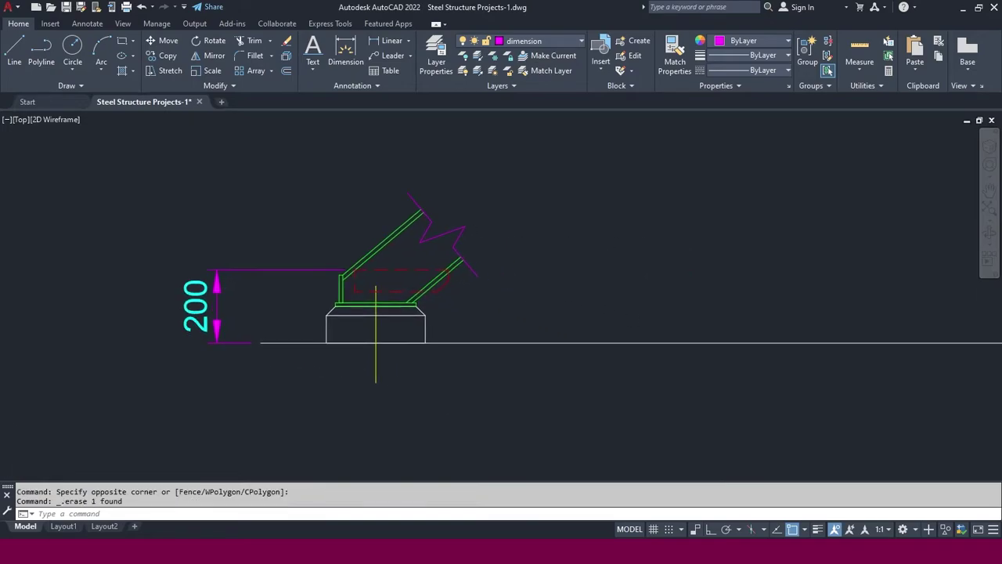
Shorten the ground line under the copied stair base so it ends just past the foundation
{"action": "scroll", "coordinate": [693, 285], "scroll_direction": "down", "scroll_amount": 2}
{"action": "left_click", "coordinate": [694, 284]}
{"action": "left_click", "coordinate": [635, 331]}
{"action": "scroll", "coordinate": [718, 284], "scroll_direction": "down", "scroll_amount": 2}
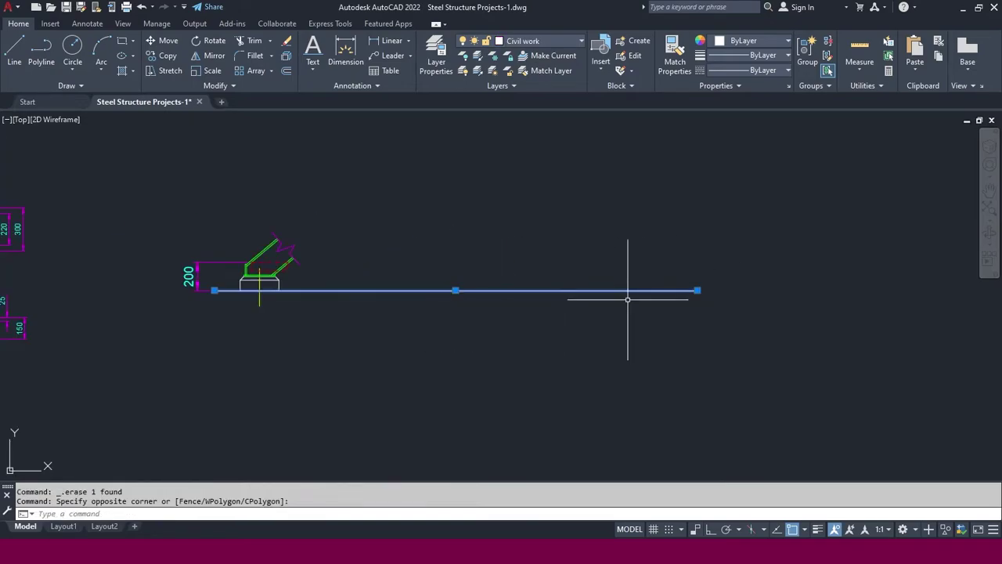
{"action": "left_click", "coordinate": [697, 291]}
{"action": "left_click", "coordinate": [298, 290]}
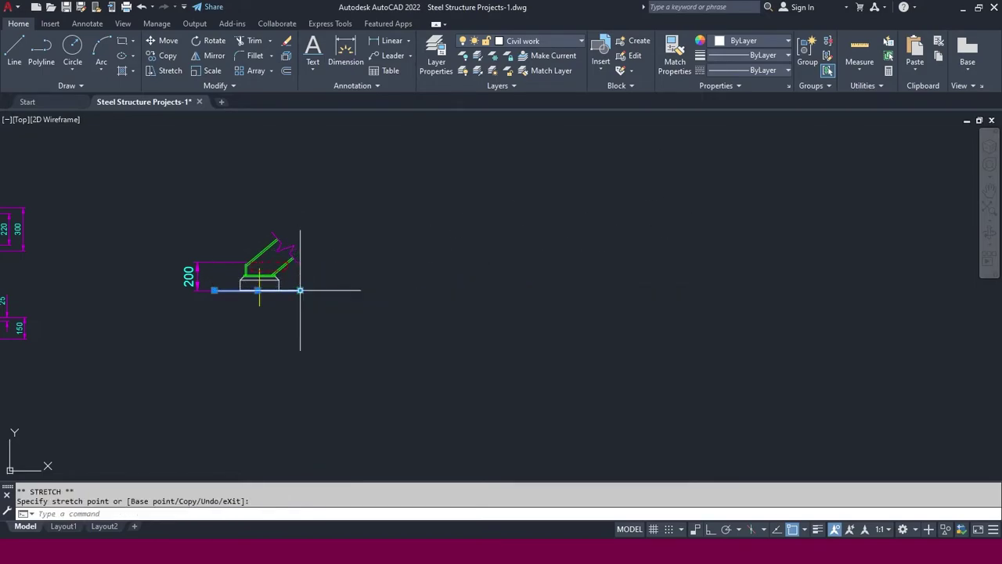
{"action": "scroll", "coordinate": [451, 274], "scroll_direction": "down", "scroll_amount": 2}
{"action": "key", "text": "Escape"}
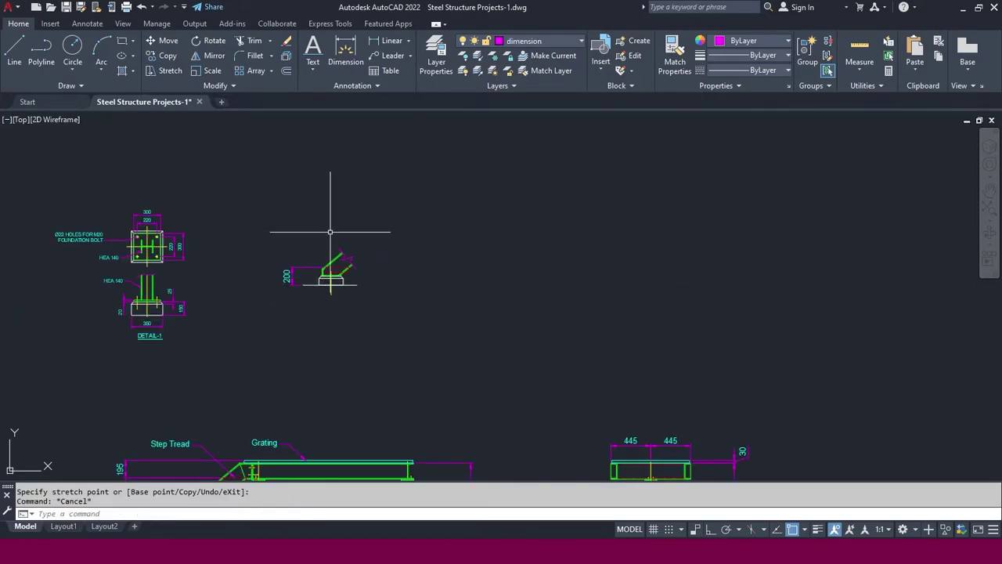
Copy the right-hand stair stringer and its foundation at grid 3 from the platform plan view to above the copied stair base
{"action": "scroll", "coordinate": [463, 219], "scroll_direction": "down", "scroll_amount": 2}
{"action": "scroll", "coordinate": [365, 246], "scroll_direction": "up", "scroll_amount": 2}
{"action": "scroll", "coordinate": [453, 254], "scroll_direction": "down", "scroll_amount": 2}
{"action": "middle_click_drag", "start_coordinate": [298, 360], "coordinate": [343, 333]}
{"action": "scroll", "coordinate": [322, 346], "scroll_direction": "up", "scroll_amount": 4}
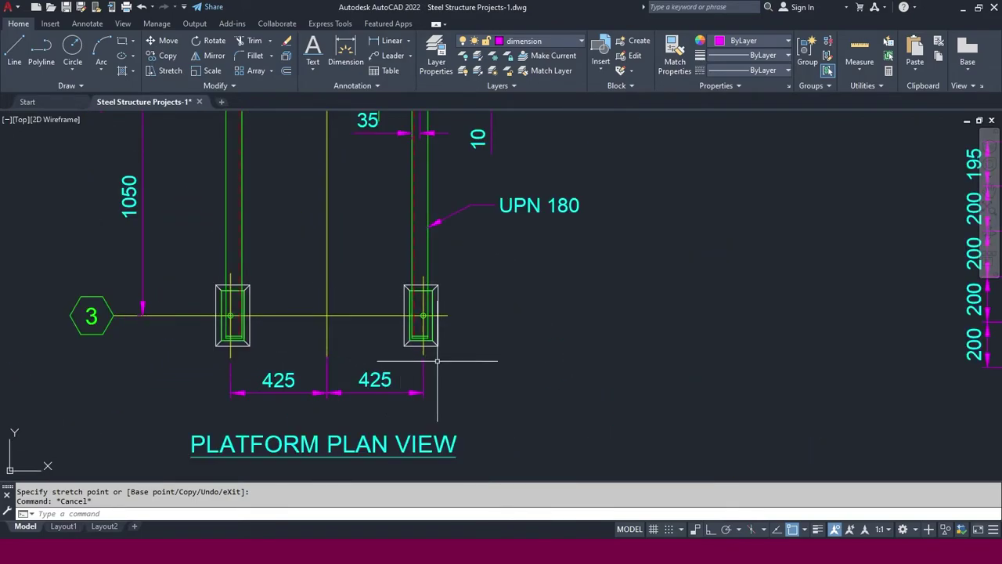
{"action": "left_click", "coordinate": [466, 361]}
{"action": "left_click", "coordinate": [371, 262]}
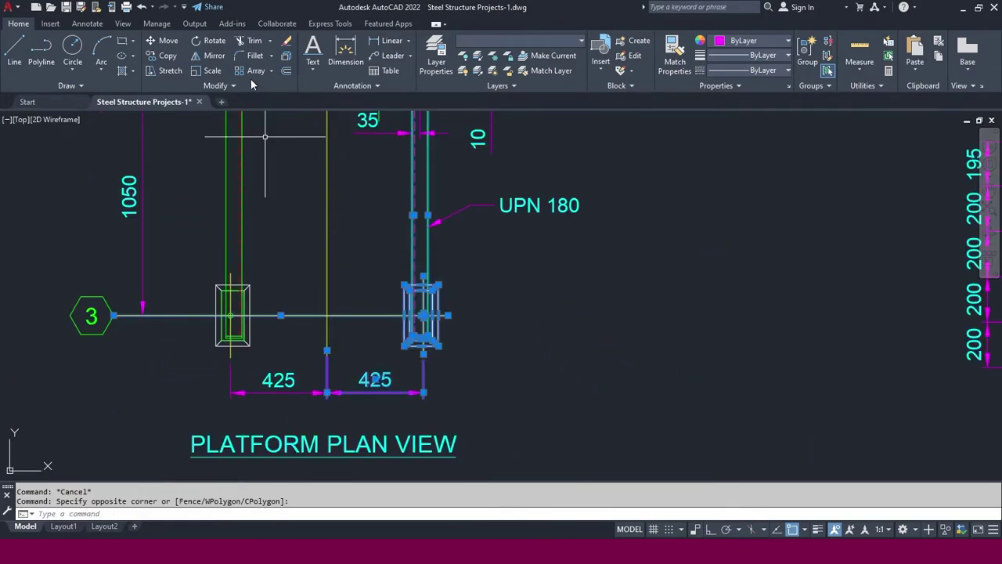
{"action": "scroll", "coordinate": [272, 274], "scroll_direction": "down", "scroll_amount": 5}
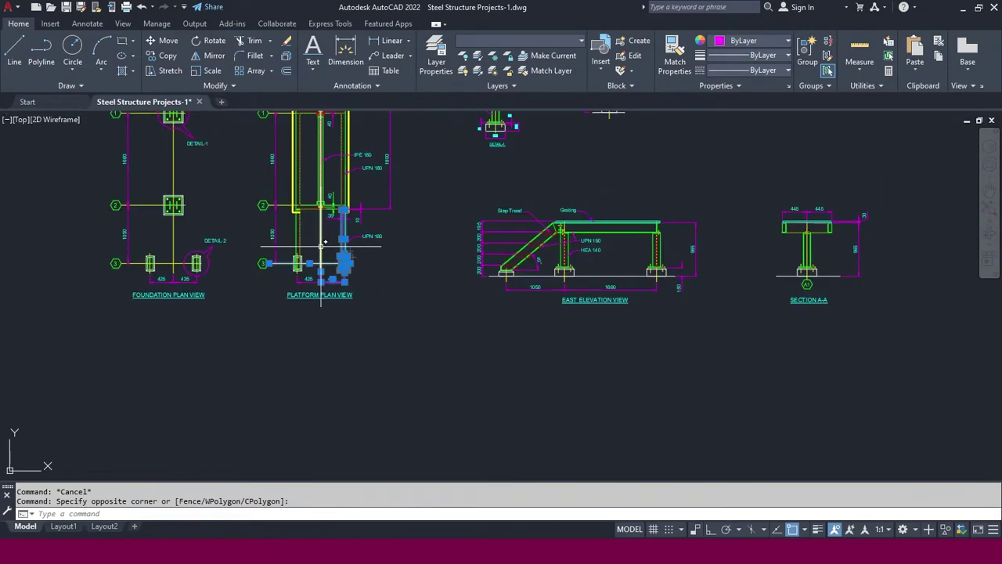
{"action": "scroll", "coordinate": [494, 211], "scroll_direction": "up", "scroll_amount": 1}
{"action": "scroll", "coordinate": [497, 209], "scroll_direction": "up", "scroll_amount": 5}
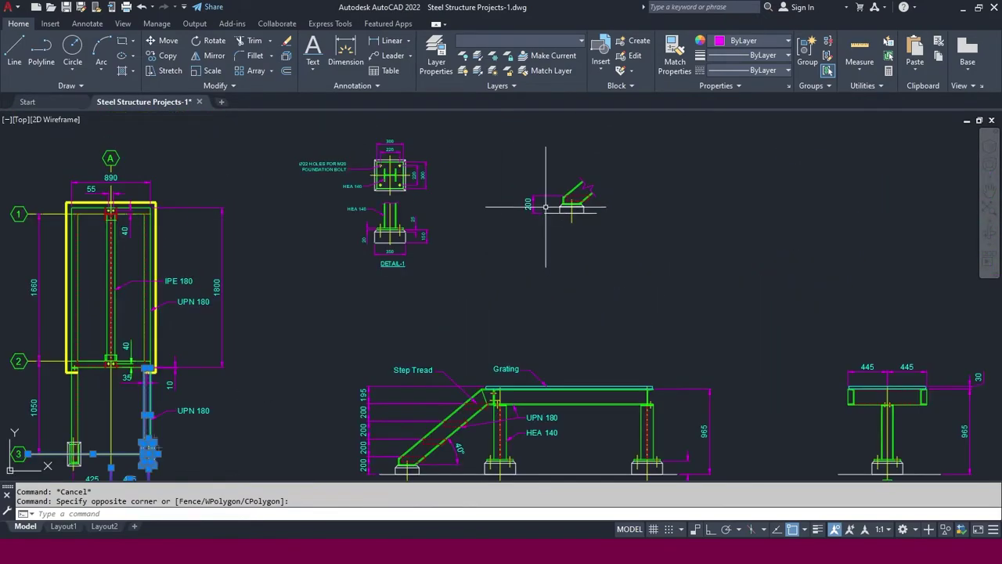
{"action": "scroll", "coordinate": [669, 186], "scroll_direction": "down", "scroll_amount": 5}
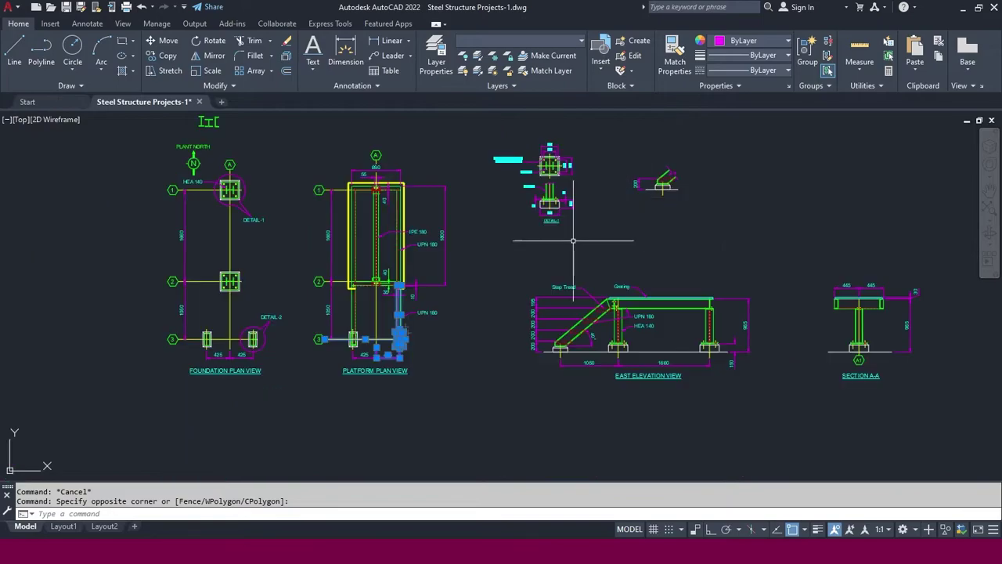
{"action": "scroll", "coordinate": [403, 344], "scroll_direction": "up", "scroll_amount": 5}
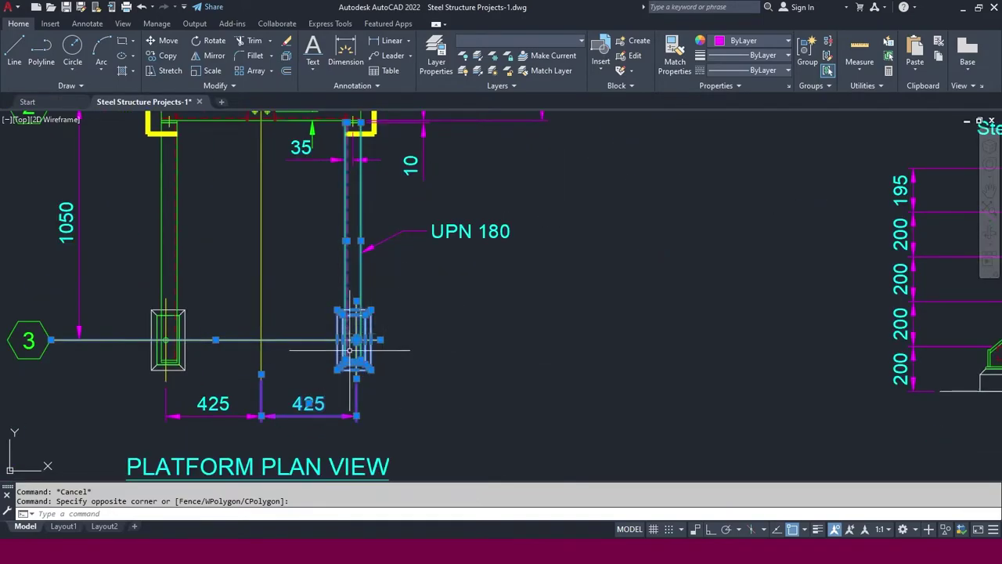
{"action": "left_click", "coordinate": [168, 56]}
{"action": "left_click", "coordinate": [357, 340]}
{"action": "scroll", "coordinate": [592, 219], "scroll_direction": "down", "scroll_amount": 5}
{"action": "left_click", "coordinate": [503, 256]}
{"action": "scroll", "coordinate": [503, 256], "scroll_direction": "up", "scroll_amount": 5}
{"action": "key", "text": "Escape"}
Erase the 425 dimension that came along with the copied foundation plan
{"action": "left_click", "coordinate": [509, 249]}
{"action": "left_click", "coordinate": [439, 269]}
{"action": "key", "text": "Delete"}
Rotate the copied stringer and foundation plan by -90° about the centre of the foundation's circle
{"action": "middle_click_drag", "start_coordinate": [447, 258], "coordinate": [433, 300]}
{"action": "left_click", "coordinate": [553, 188]}
{"action": "left_click", "coordinate": [454, 293]}
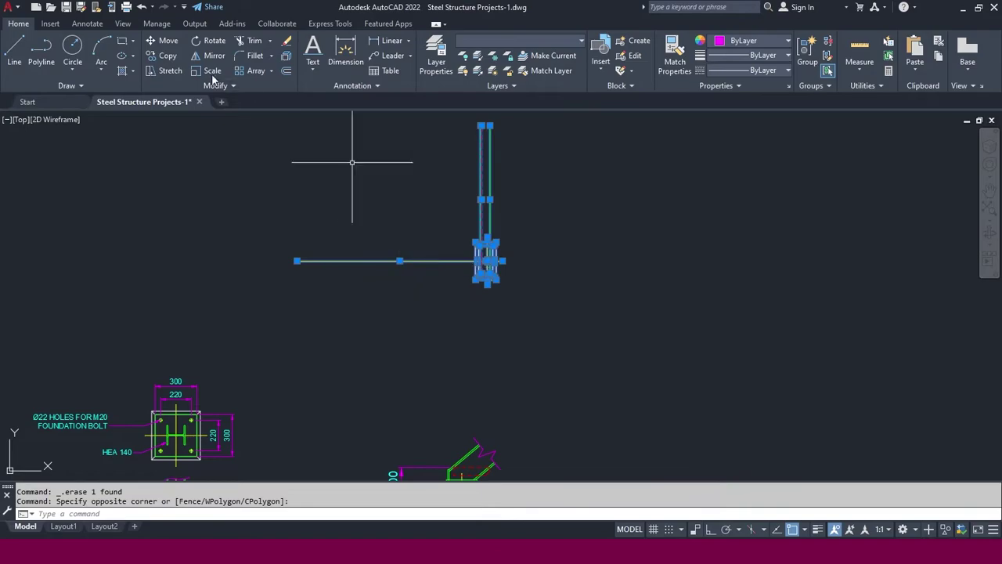
{"action": "left_click", "coordinate": [210, 41]}
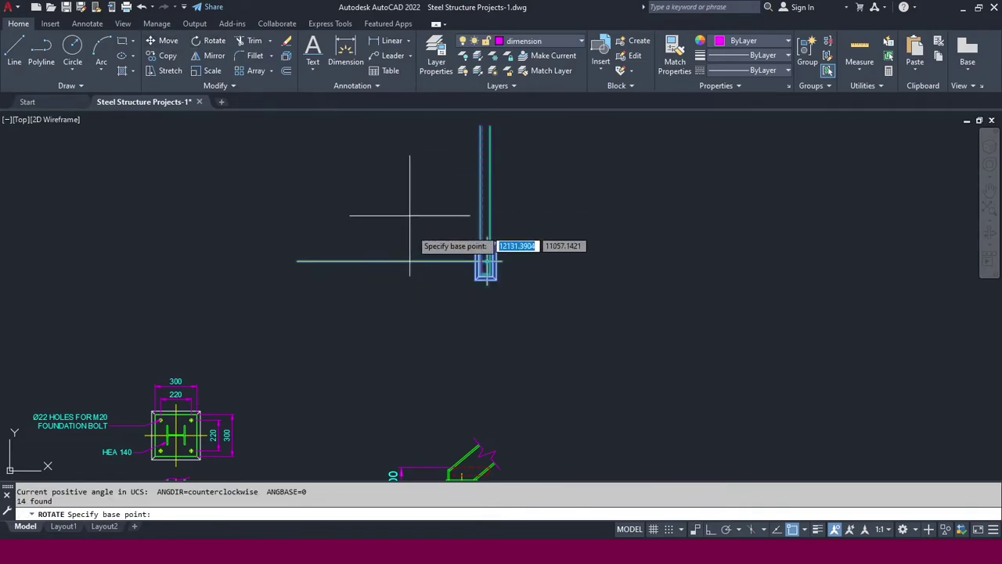
{"action": "left_click", "coordinate": [488, 261]}
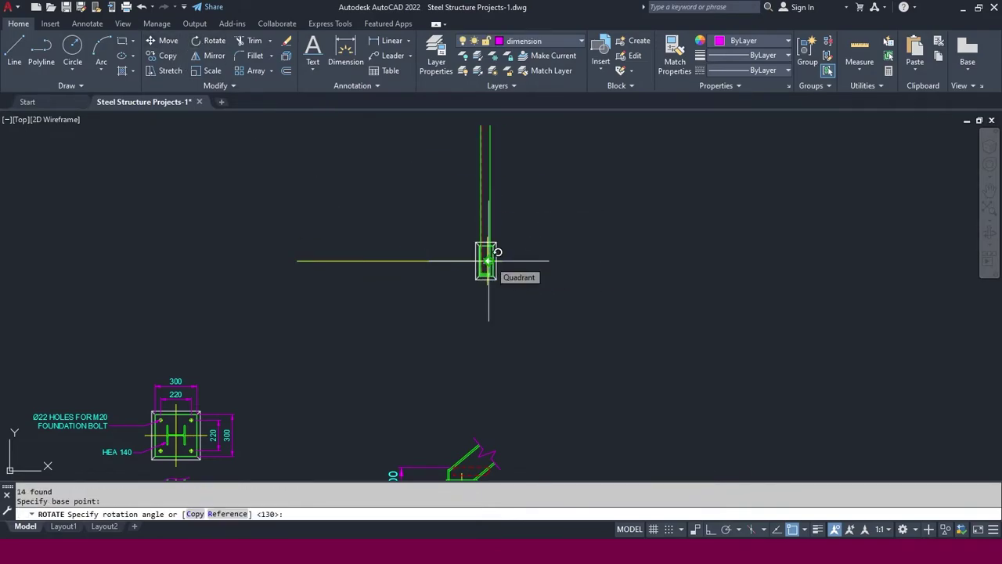
{"action": "type", "text": "-"}
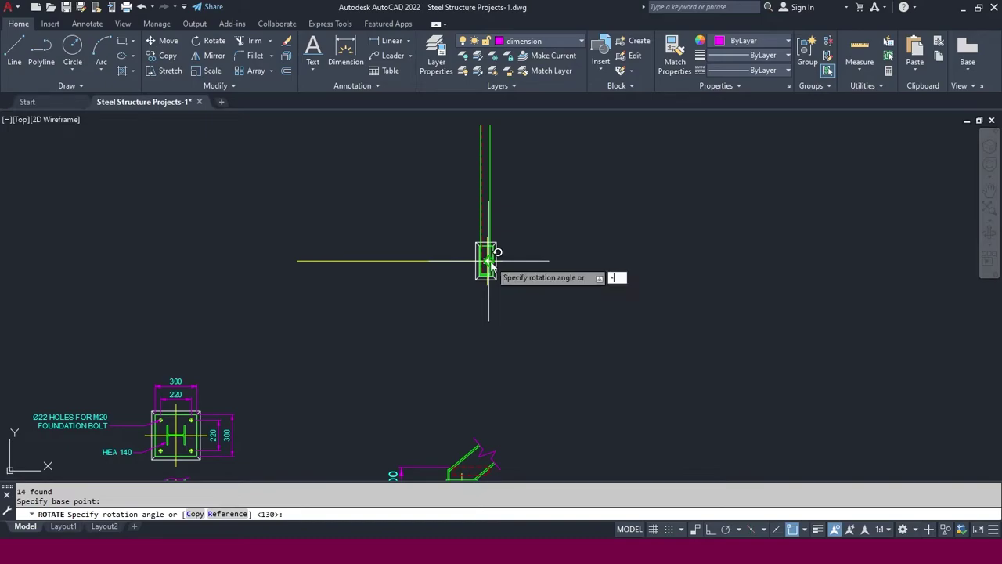
{"action": "key", "text": "Return"}
{"action": "middle_click_drag", "start_coordinate": [508, 270], "coordinate": [479, 190]}
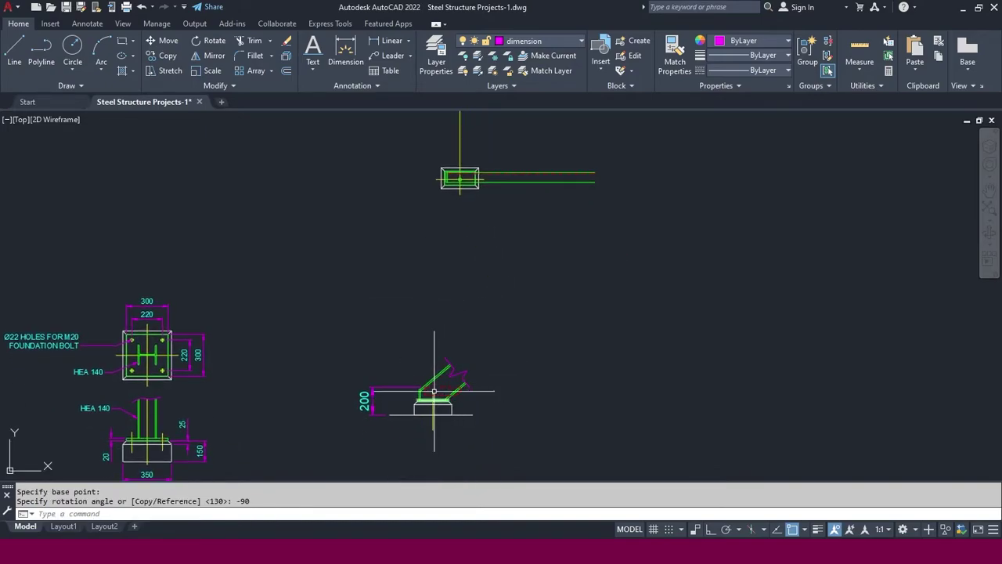
Move the rotated foundation plan directly above the stair base elevation, aligned with its vertical centre line
{"action": "left_click", "coordinate": [172, 44]}
{"action": "left_click", "coordinate": [553, 140]}
{"action": "left_click", "coordinate": [301, 294]}
{"action": "scroll", "coordinate": [479, 187], "scroll_direction": "up", "scroll_amount": 4}
{"action": "key", "text": "Return"}
{"action": "left_click", "coordinate": [492, 165]}
{"action": "scroll", "coordinate": [488, 287], "scroll_direction": "down", "scroll_amount": 3}
{"action": "scroll", "coordinate": [489, 273], "scroll_direction": "up", "scroll_amount": 2}
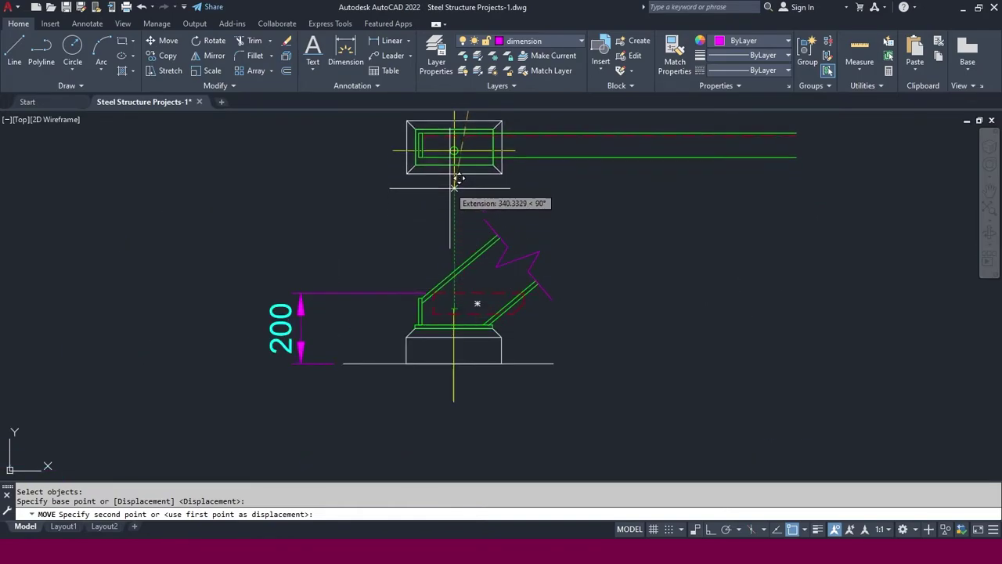
{"action": "key", "text": "Escape"}
{"action": "middle_click_drag", "start_coordinate": [542, 235], "coordinate": [430, 332]}
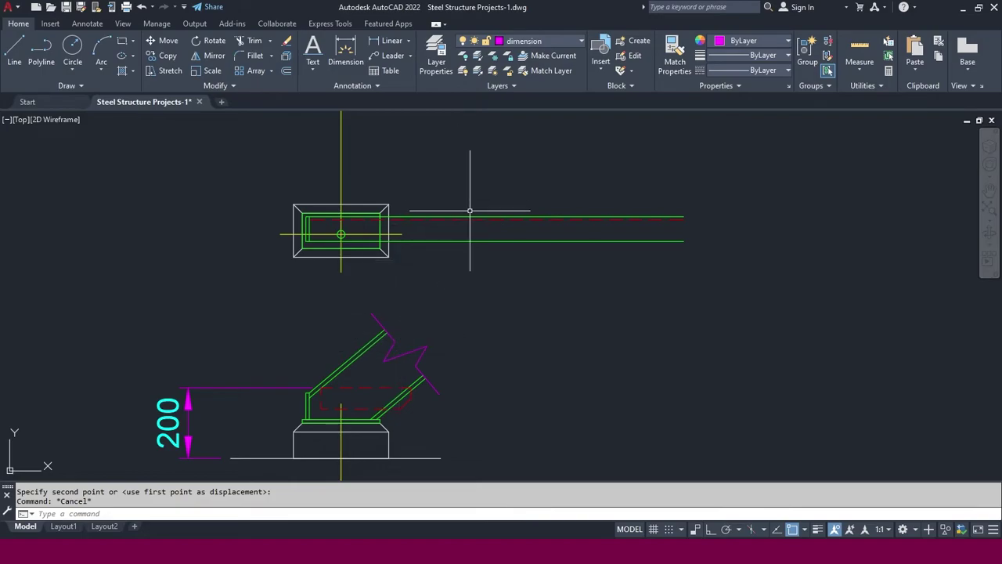
{"action": "left_click", "coordinate": [330, 23]}
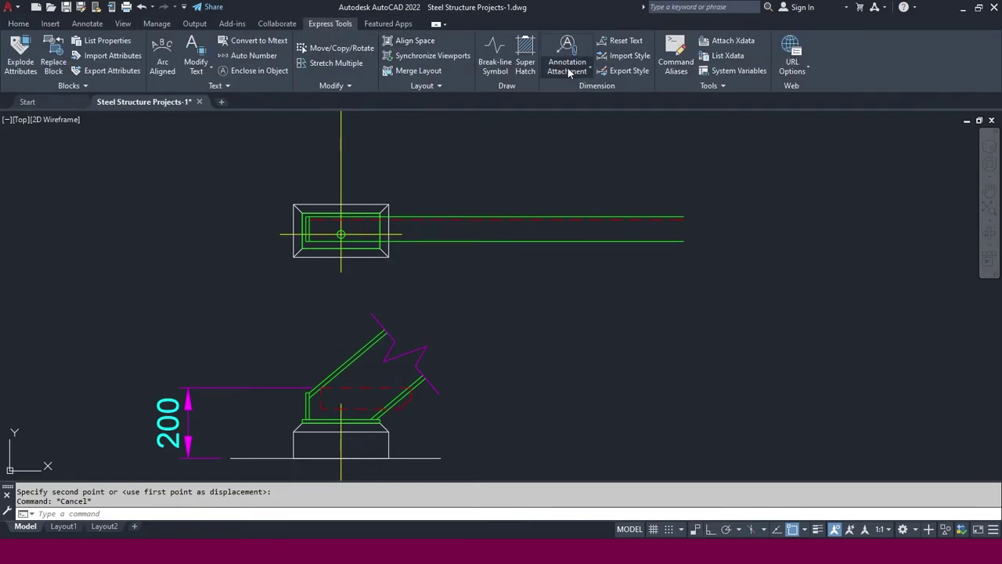
{"action": "left_click", "coordinate": [495, 61]}
{"action": "scroll", "coordinate": [442, 205], "scroll_direction": "up", "scroll_amount": 2}
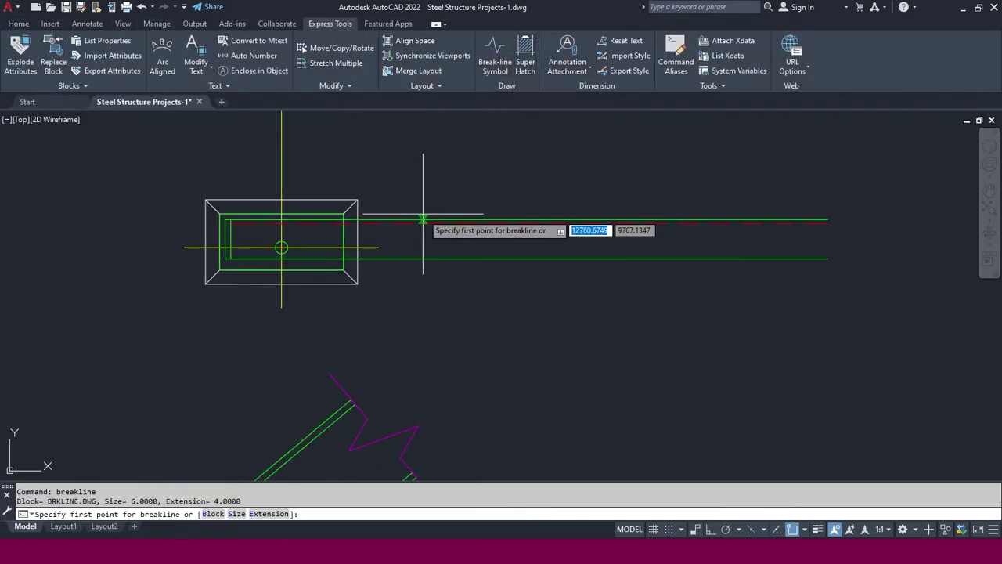
{"action": "left_click", "coordinate": [448, 218]}
{"action": "left_click", "coordinate": [451, 238]}
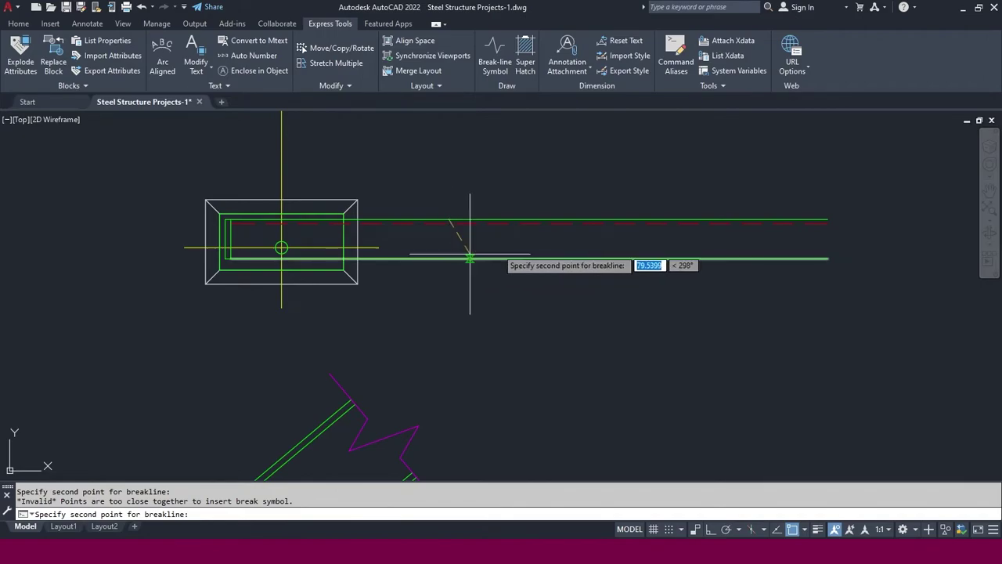
{"action": "key", "text": "Escape"}
{"action": "scroll", "coordinate": [458, 255], "scroll_direction": "down", "scroll_amount": 2}
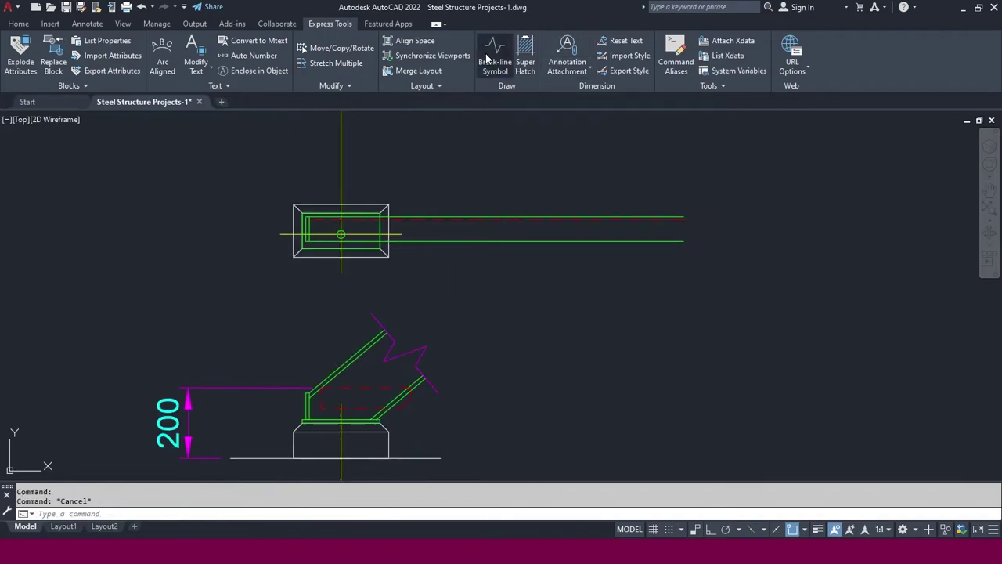
{"action": "left_click", "coordinate": [495, 59]}
{"action": "left_click", "coordinate": [443, 217]}
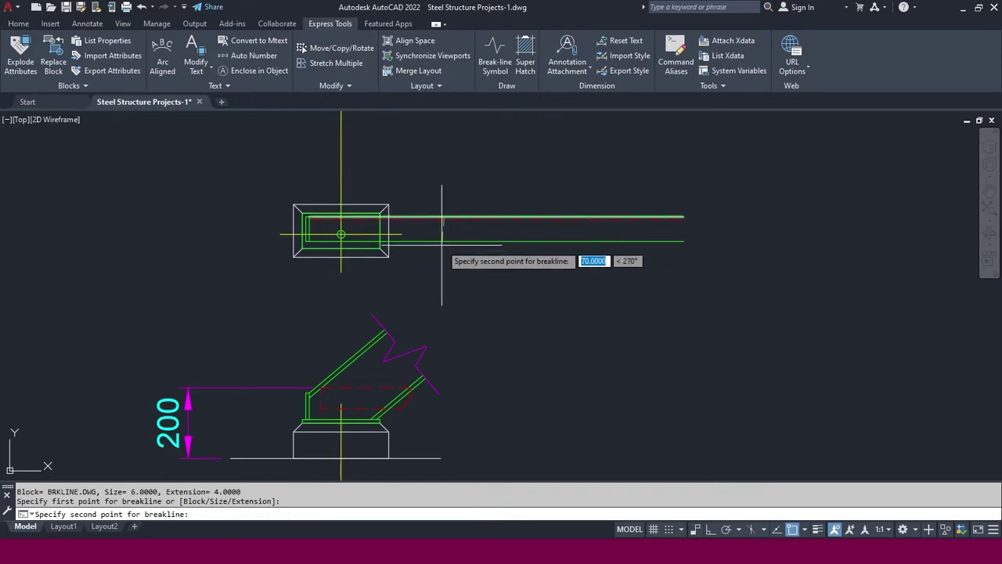
{"action": "left_click", "coordinate": [433, 239]}
{"action": "key", "text": "Escape"}
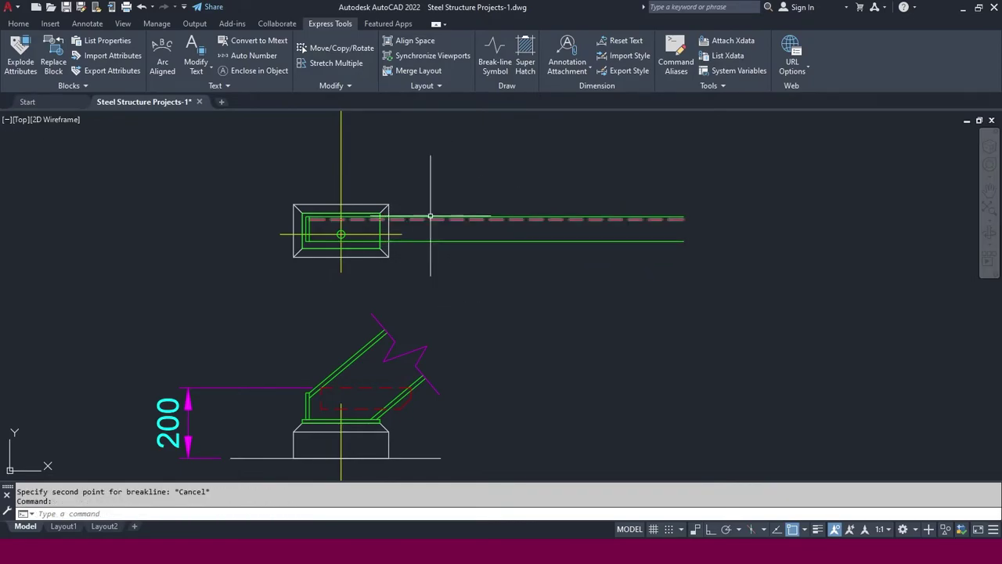
Draw a control-vertex spline across the stringer in the detail's plan as a curved break line
{"action": "left_click", "coordinate": [29, 25]}
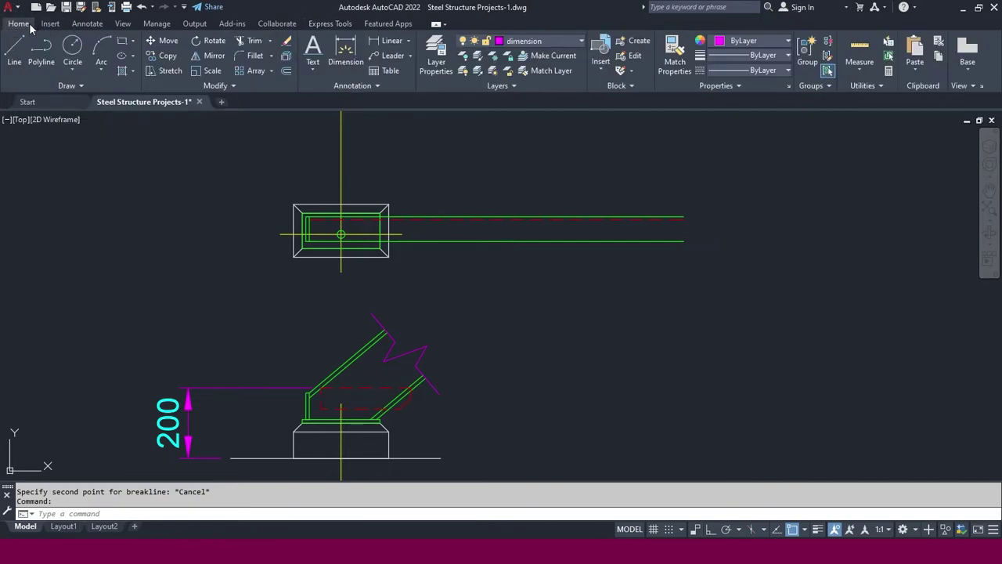
{"action": "left_click", "coordinate": [74, 85]}
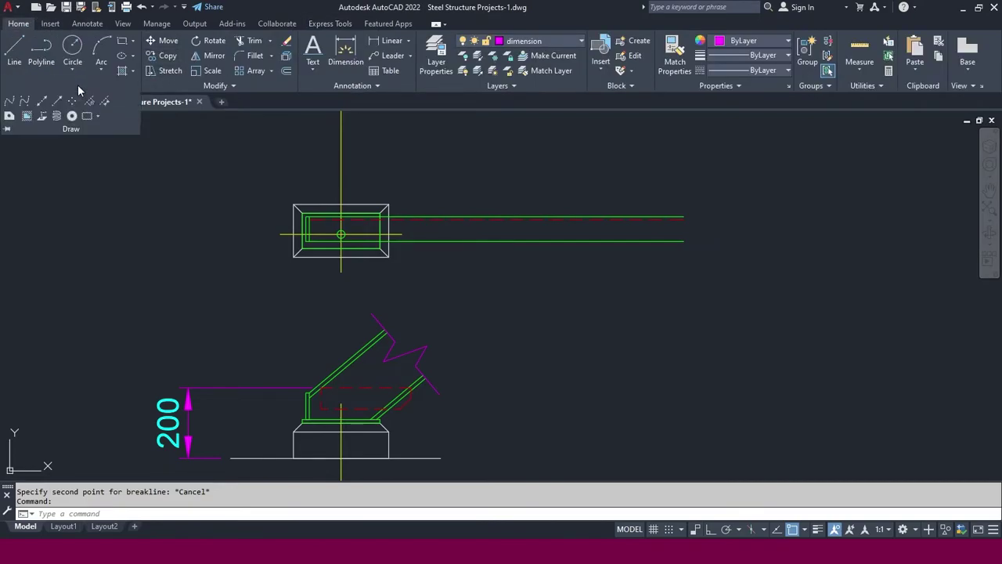
{"action": "left_click", "coordinate": [24, 100]}
{"action": "scroll", "coordinate": [383, 203], "scroll_direction": "up", "scroll_amount": 2}
{"action": "left_click", "coordinate": [458, 194]}
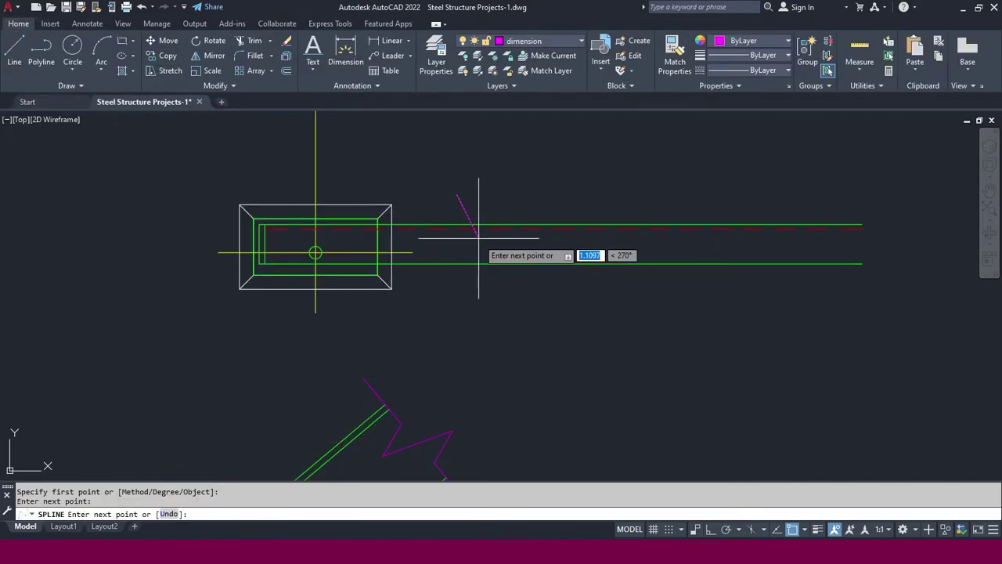
{"action": "left_click", "coordinate": [474, 274]}
{"action": "key", "text": "Return"}
{"action": "key", "text": "Return"}
{"action": "key", "text": "Escape"}
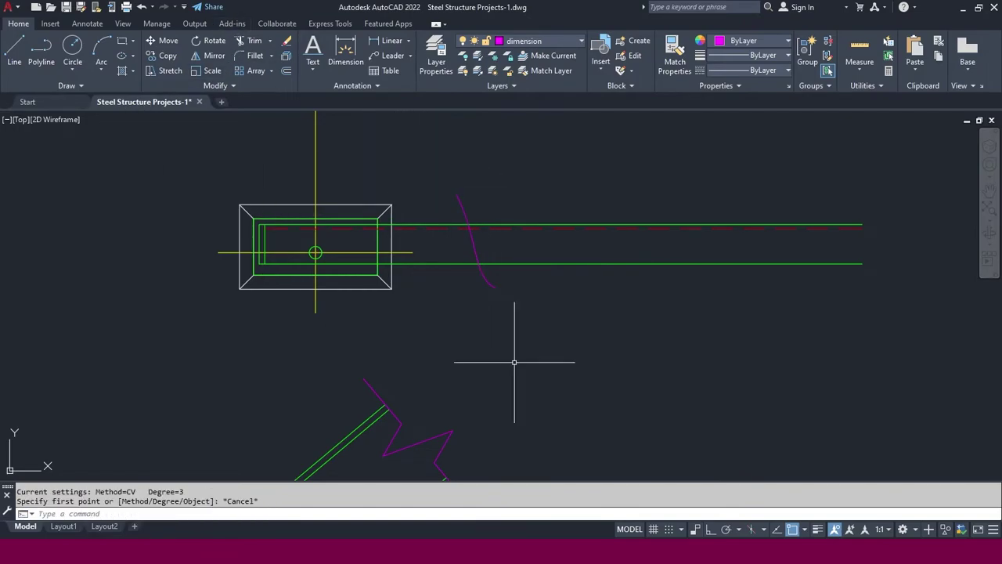
Trim away the plan's stringer lines on the far side of the spline break line
{"action": "left_click", "coordinate": [255, 47]}
{"action": "left_click", "coordinate": [674, 199]}
{"action": "left_click", "coordinate": [593, 280]}
{"action": "key", "text": "Return"}
{"action": "scroll", "coordinate": [533, 259], "scroll_direction": "down", "scroll_amount": 5}
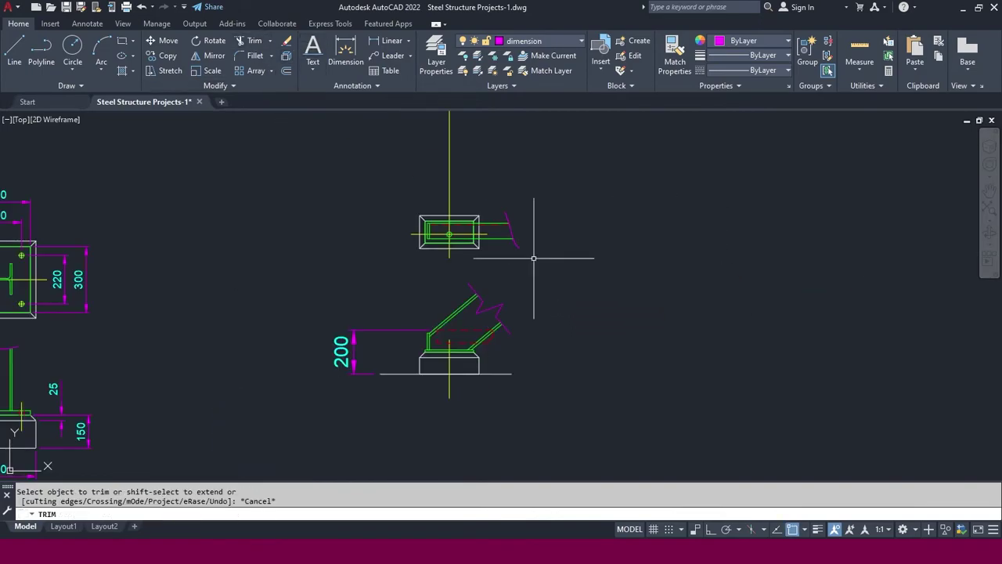
Assign both break lines, the zigzag in the elevation and the spline in the plan, to the Object layer
{"action": "scroll", "coordinate": [492, 296], "scroll_direction": "up", "scroll_amount": 2}
{"action": "left_click", "coordinate": [447, 270]}
{"action": "left_click", "coordinate": [531, 362]}
{"action": "left_click", "coordinate": [507, 144]}
{"action": "left_click", "coordinate": [589, 254]}
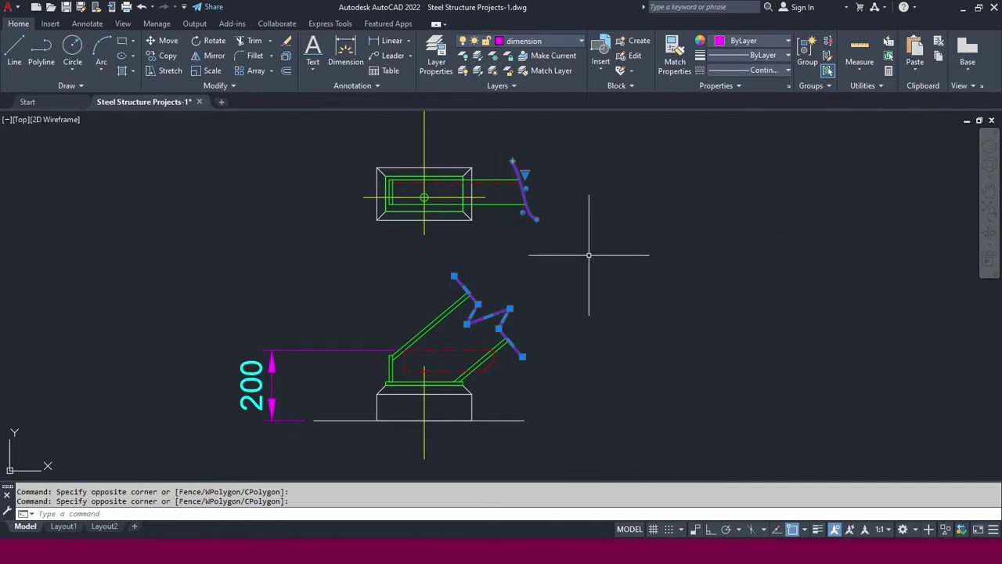
{"action": "left_click", "coordinate": [513, 40]}
{"action": "left_click", "coordinate": [525, 165]}
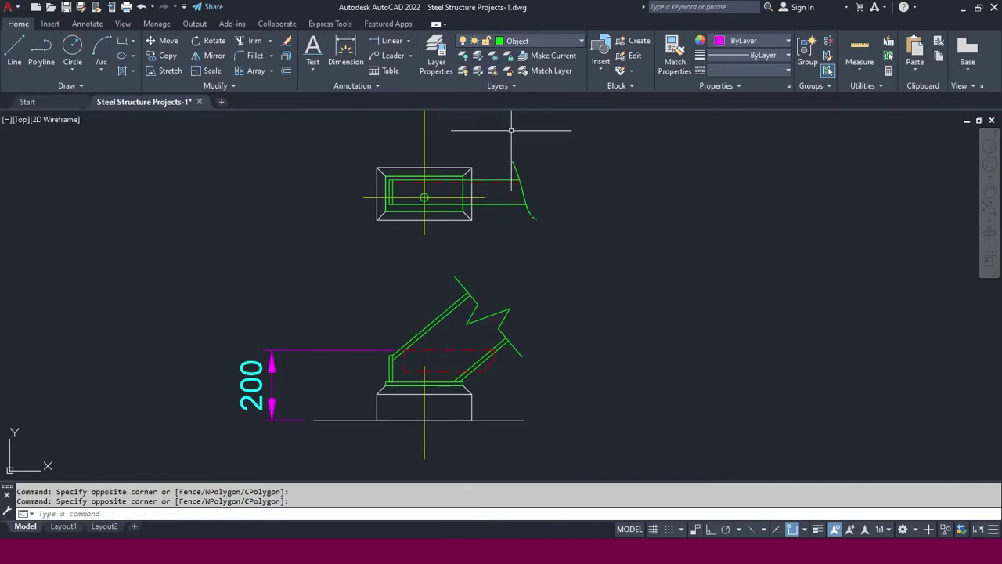
{"action": "key", "text": "Escape"}
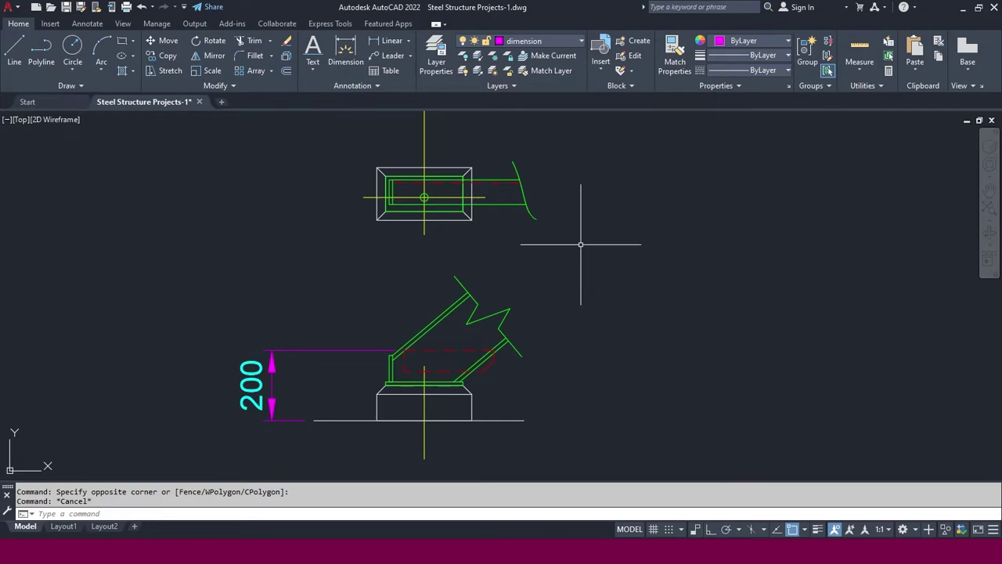
Erase the remaining 200 dimension from the stair base elevation
{"action": "middle_click_drag", "start_coordinate": [506, 316], "coordinate": [490, 304]}
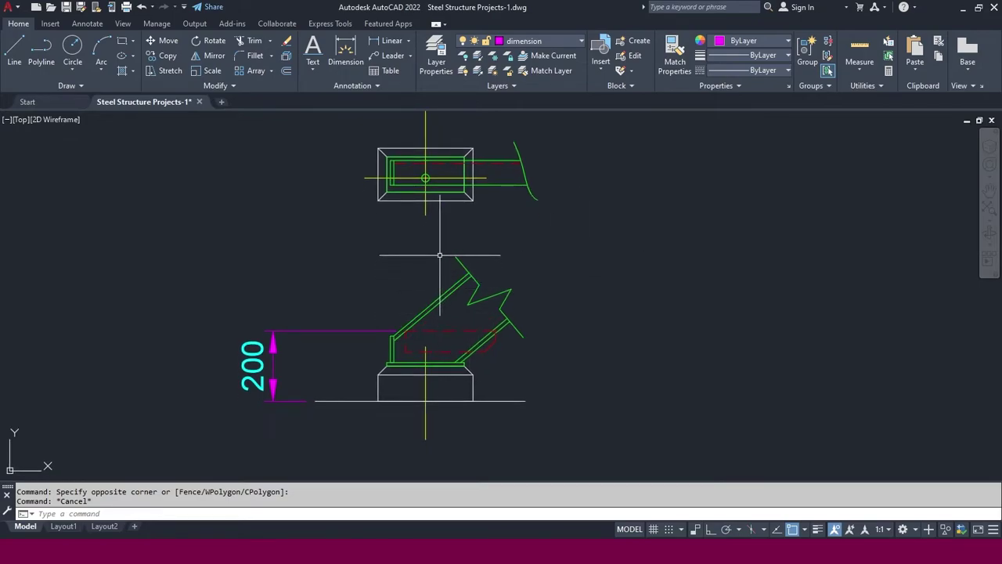
{"action": "left_click", "coordinate": [331, 309]}
{"action": "left_click", "coordinate": [306, 355]}
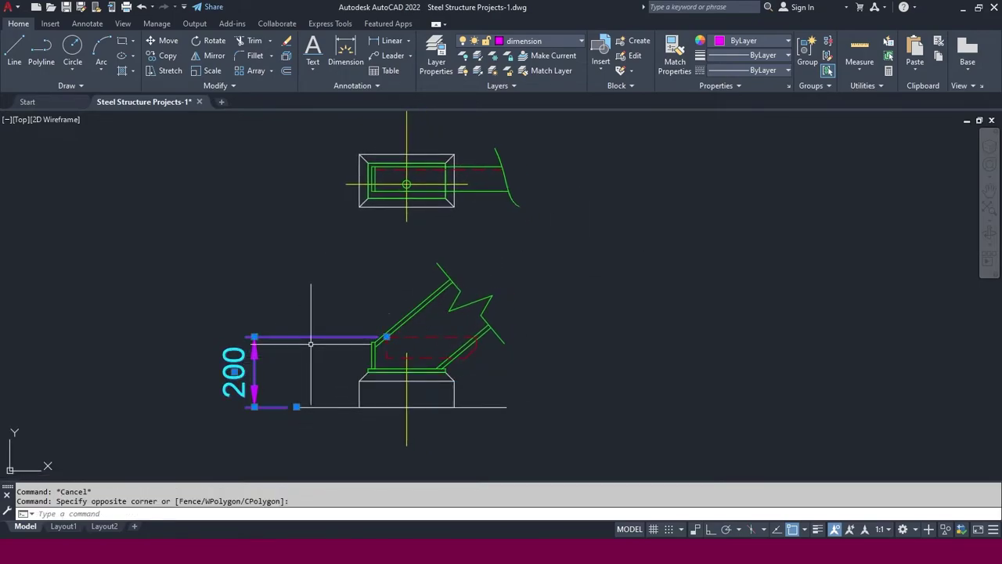
{"action": "key", "text": "Delete"}
Break the long vertical centre line with a small gap just above the foundation outline in the detail's plan
{"action": "mouse_move", "coordinate": [400, 112]}
{"action": "middle_mouse_down"}
{"action": "mouse_move", "coordinate": [375, 206]}
{"action": "mouse_move", "coordinate": [384, 252]}
{"action": "middle_mouse_up"}
{"action": "scroll", "coordinate": [375, 206], "scroll_direction": "down", "scroll_amount": 4}
{"action": "key", "text": "Escape"}
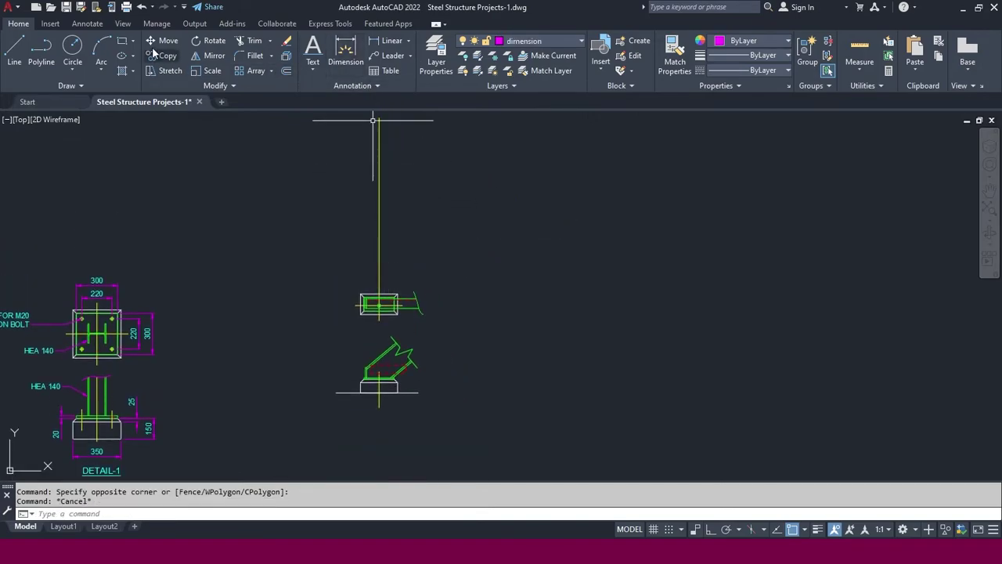
{"action": "left_click", "coordinate": [221, 85]}
{"action": "left_click", "coordinate": [167, 117]}
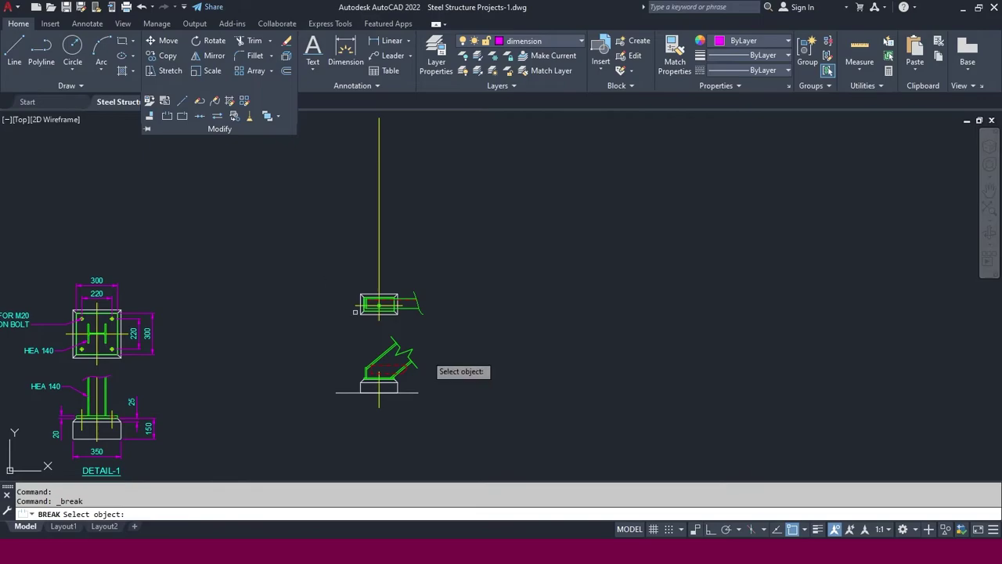
{"action": "scroll", "coordinate": [410, 328], "scroll_direction": "up", "scroll_amount": 2}
{"action": "left_click", "coordinate": [355, 259]}
{"action": "left_click", "coordinate": [355, 249]}
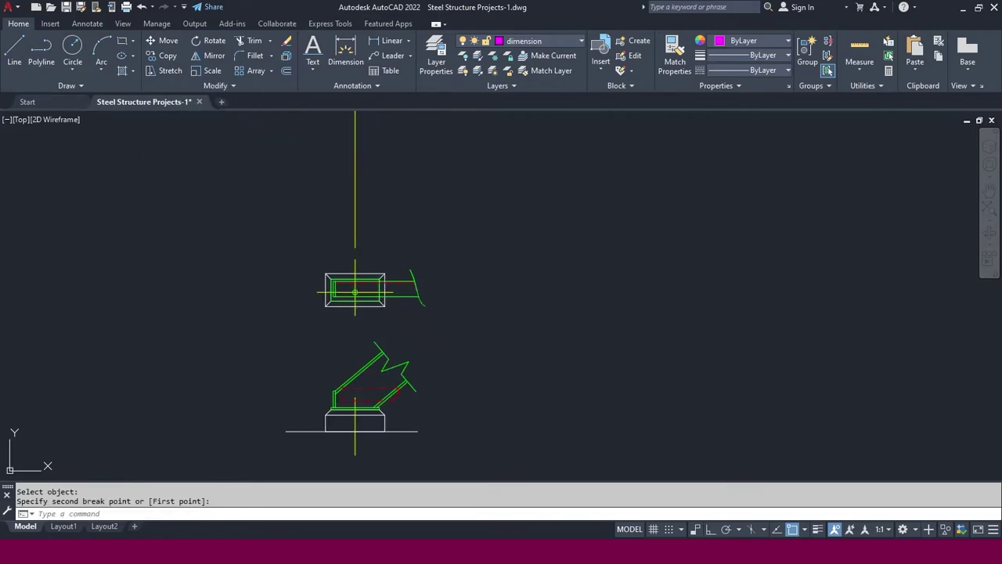
Erase the leftover centre line segment above the gap in the detail's plan
{"action": "left_click", "coordinate": [355, 227]}
{"action": "key", "text": "Delete"}
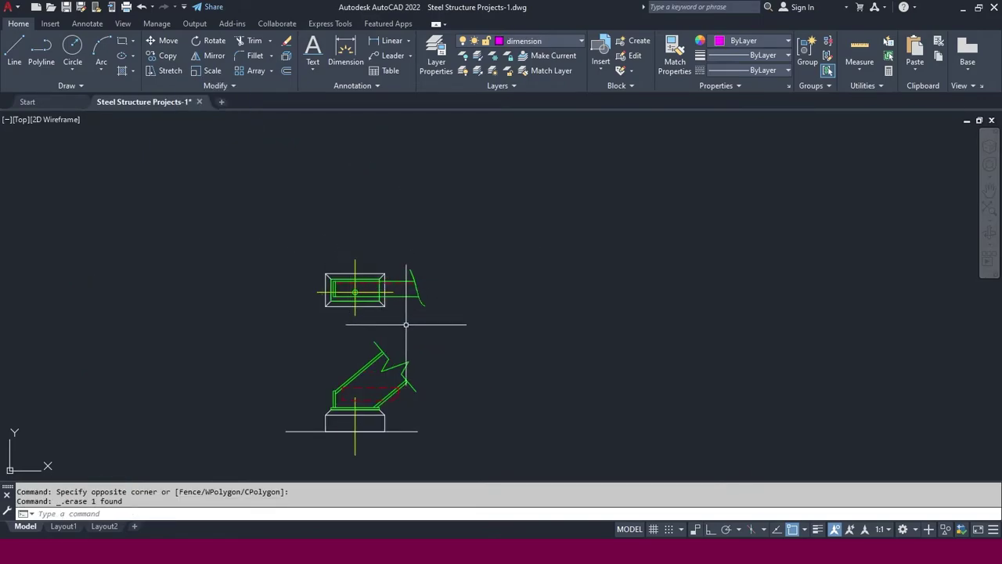
{"action": "scroll", "coordinate": [403, 291], "scroll_direction": "up", "scroll_amount": 5}
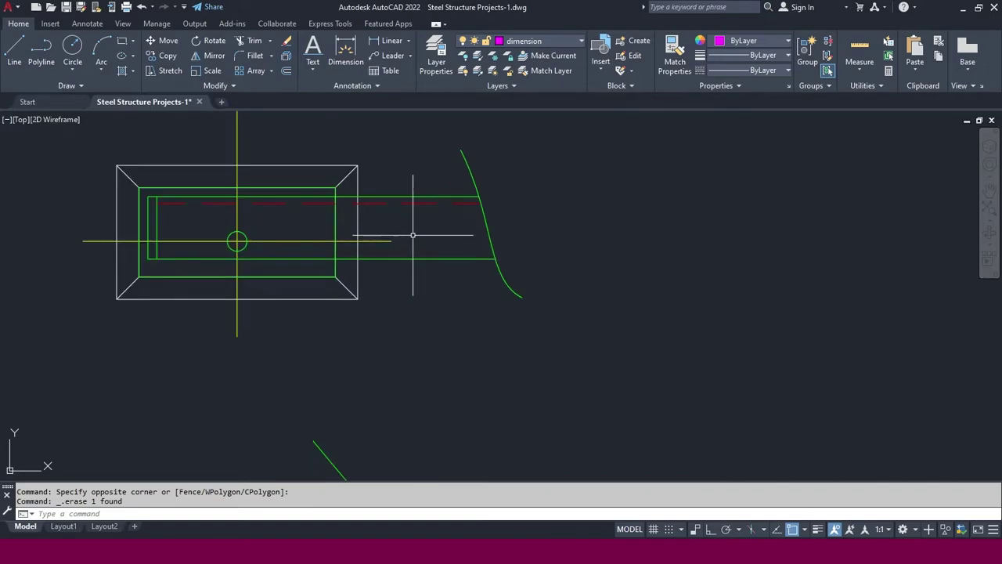
{"action": "left_click", "coordinate": [341, 217]}
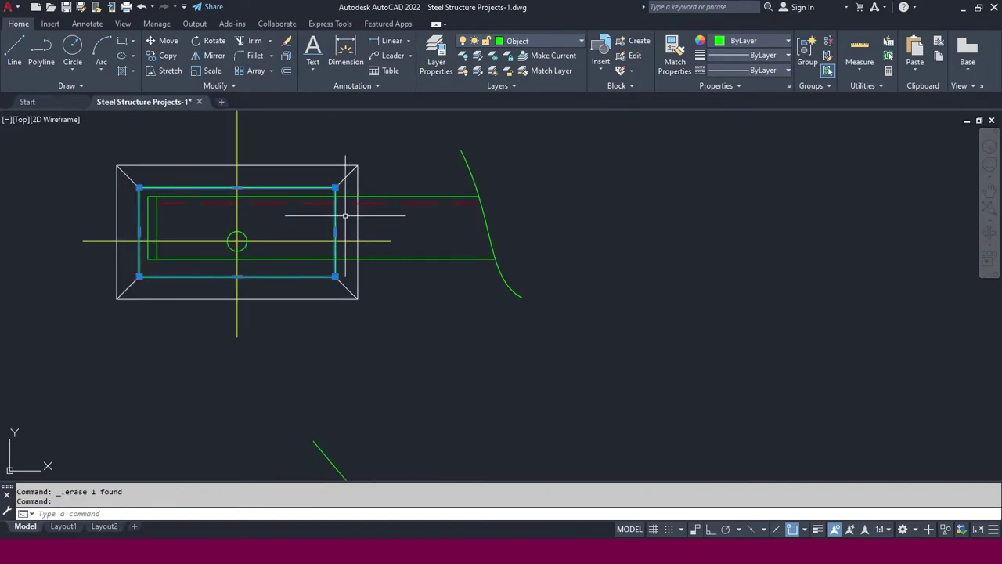
{"action": "key", "text": "Escape"}
{"action": "left_click", "coordinate": [429, 205]}
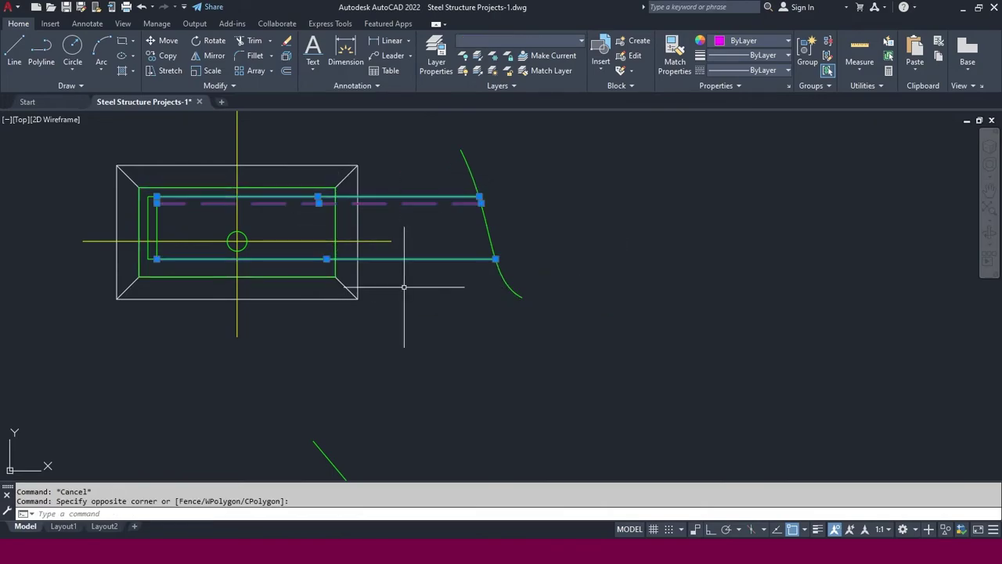
{"action": "key", "text": "Escape"}
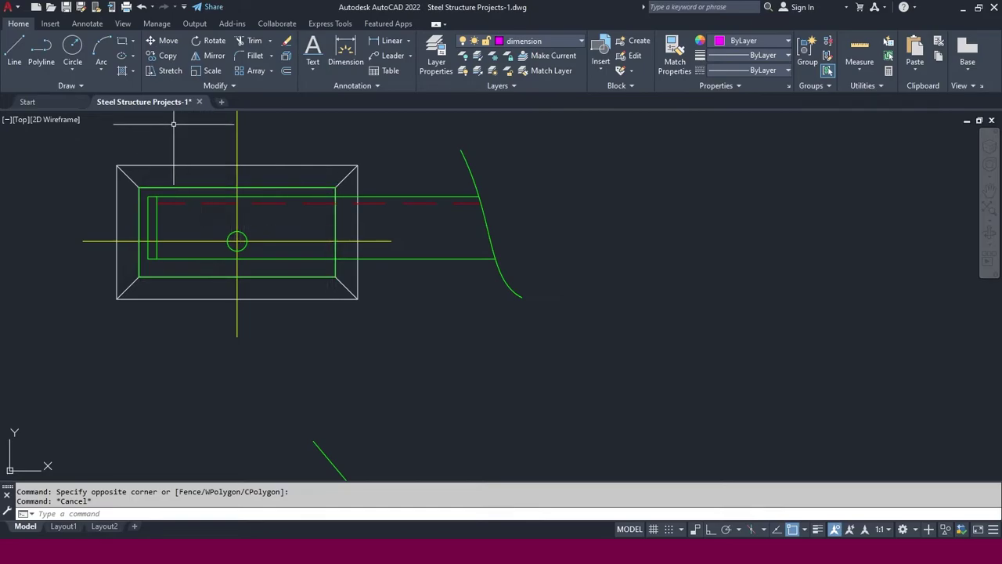
Trim the base plate's right edge between the stringer's outlines in the plan, leaving the piece between the hidden line and centre line
{"action": "left_click", "coordinate": [216, 86]}
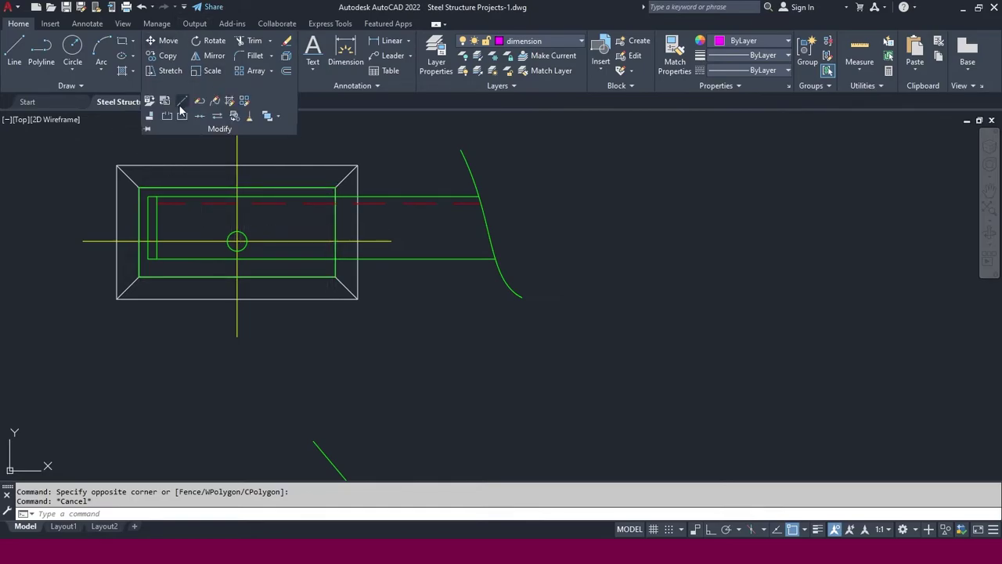
{"action": "left_click", "coordinate": [251, 45]}
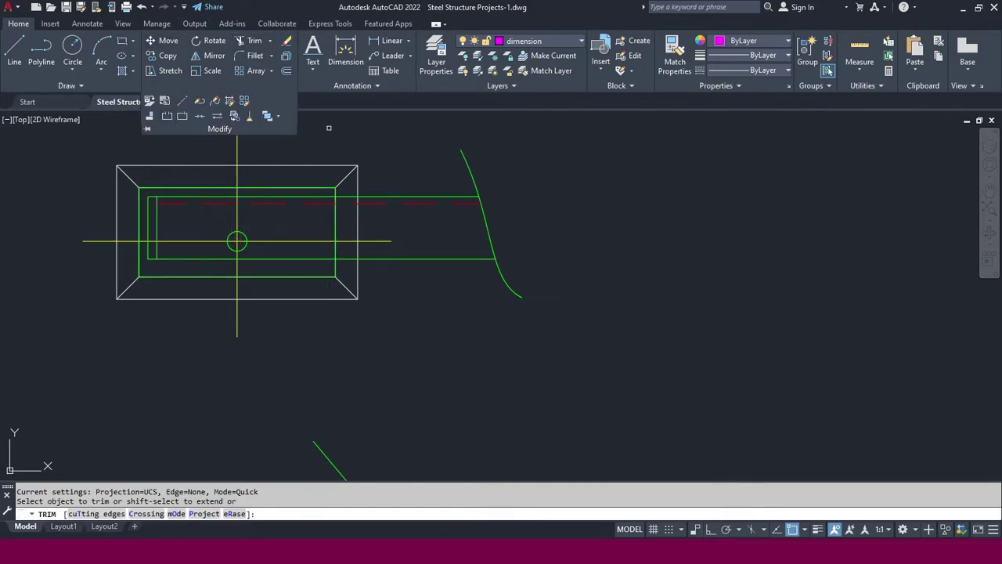
{"action": "scroll", "coordinate": [328, 246], "scroll_direction": "up", "scroll_amount": 2}
{"action": "left_click_drag", "start_coordinate": [360, 247], "coordinate": [335, 249]}
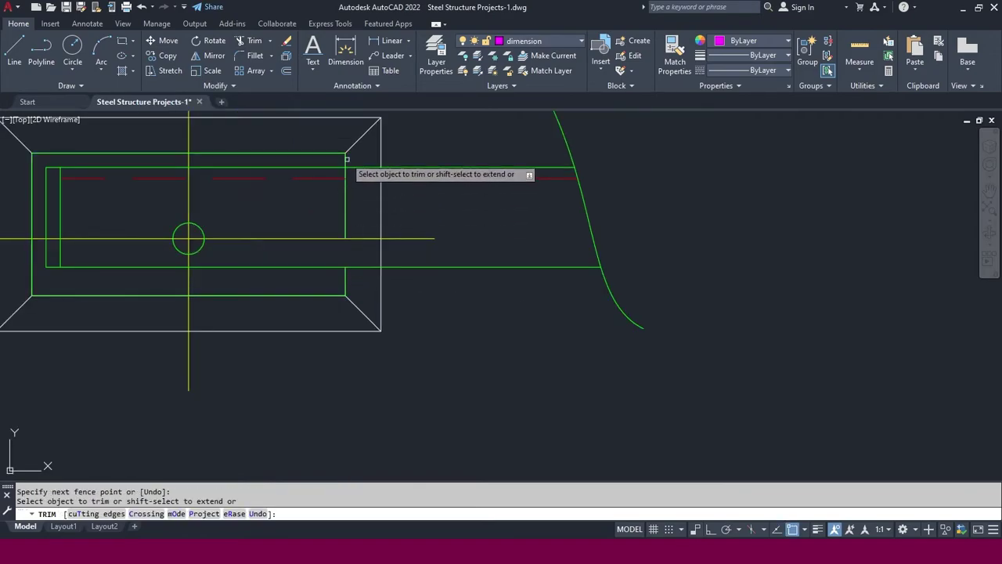
{"action": "scroll", "coordinate": [347, 159], "scroll_direction": "up", "scroll_amount": 2}
{"action": "left_click_drag", "start_coordinate": [347, 179], "coordinate": [330, 180]}
{"action": "key", "text": "Escape"}
Stretch both ends of the leftover plate edge segment so that it spans between the stringer's two outer lines
{"action": "left_click_drag", "start_coordinate": [358, 235], "coordinate": [338, 270]}
{"action": "left_click", "coordinate": [345, 285]}
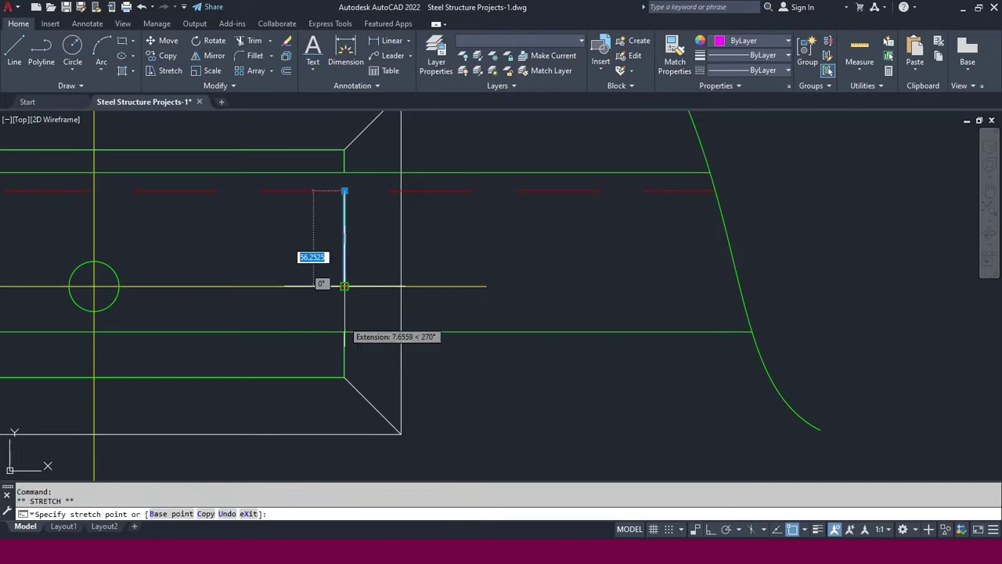
{"action": "left_click", "coordinate": [345, 332]}
{"action": "left_click", "coordinate": [342, 191]}
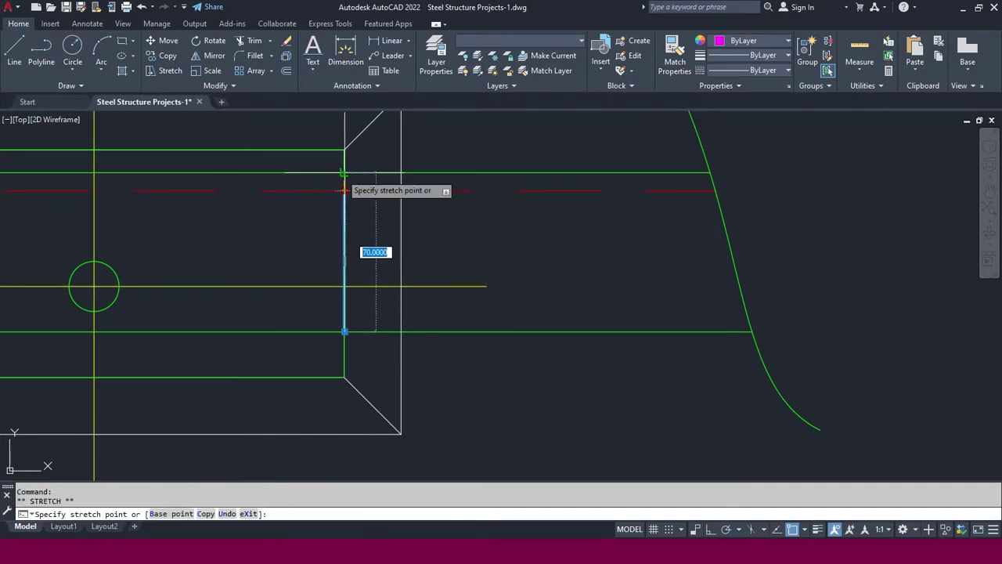
{"action": "scroll", "coordinate": [353, 184], "scroll_direction": "down", "scroll_amount": 4}
{"action": "key", "text": "Escape"}
Assign the plate edge segment beneath the stringer to the Hidden layer
{"action": "left_click_drag", "start_coordinate": [356, 206], "coordinate": [342, 223]}
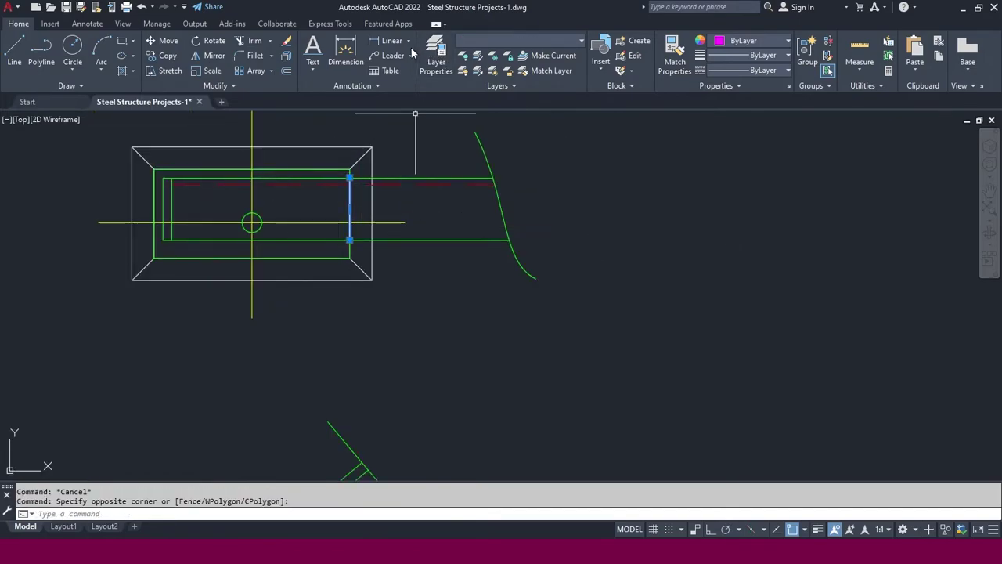
{"action": "left_click", "coordinate": [512, 40]}
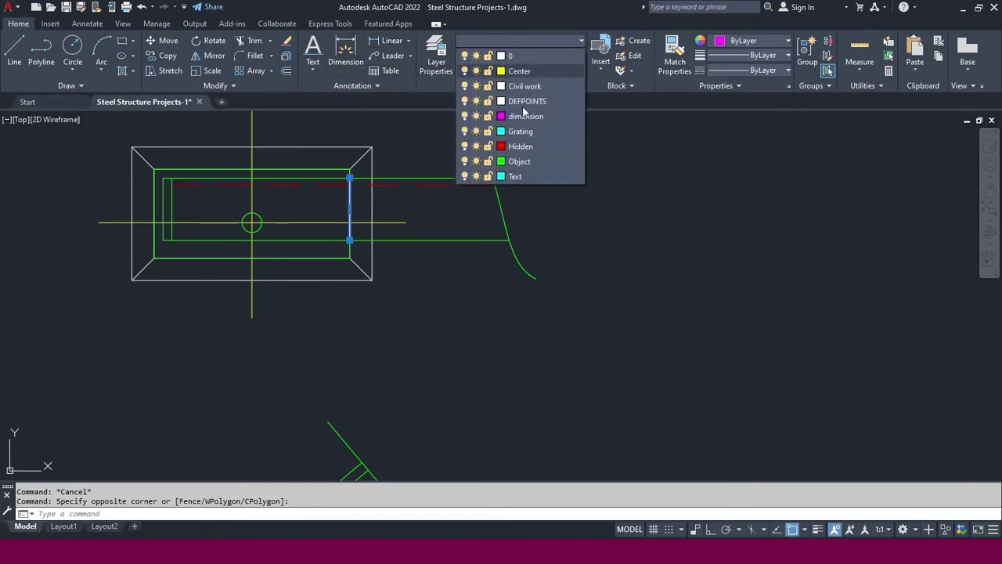
{"action": "left_click", "coordinate": [520, 147]}
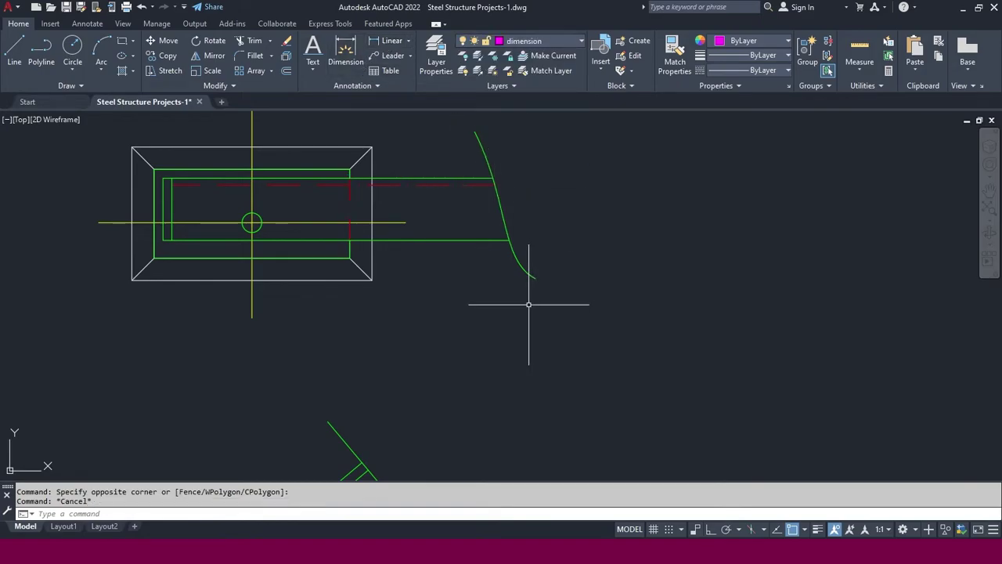
{"action": "scroll", "coordinate": [360, 185], "scroll_direction": "down", "scroll_amount": 5}
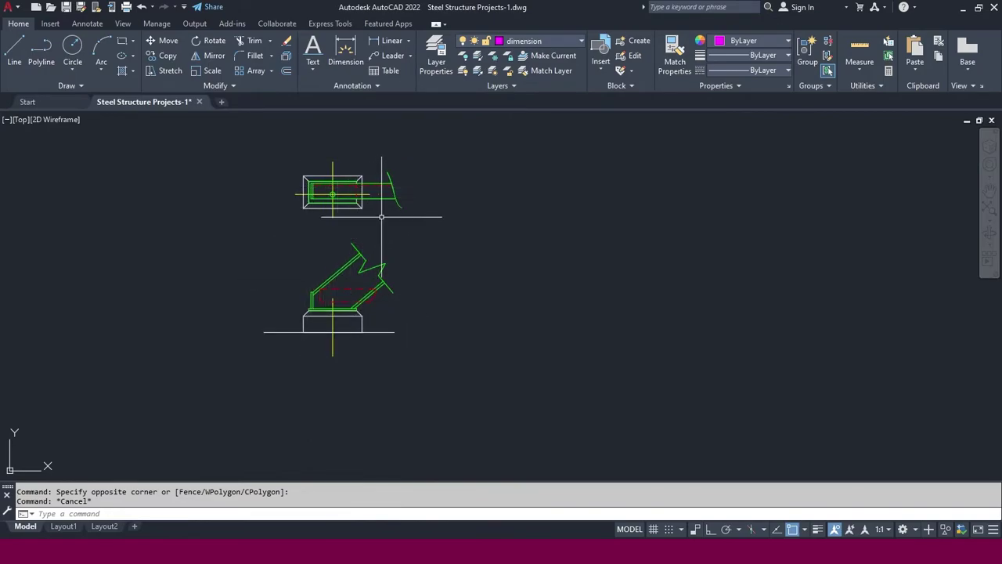
{"action": "scroll", "coordinate": [376, 199], "scroll_direction": "up", "scroll_amount": 5}
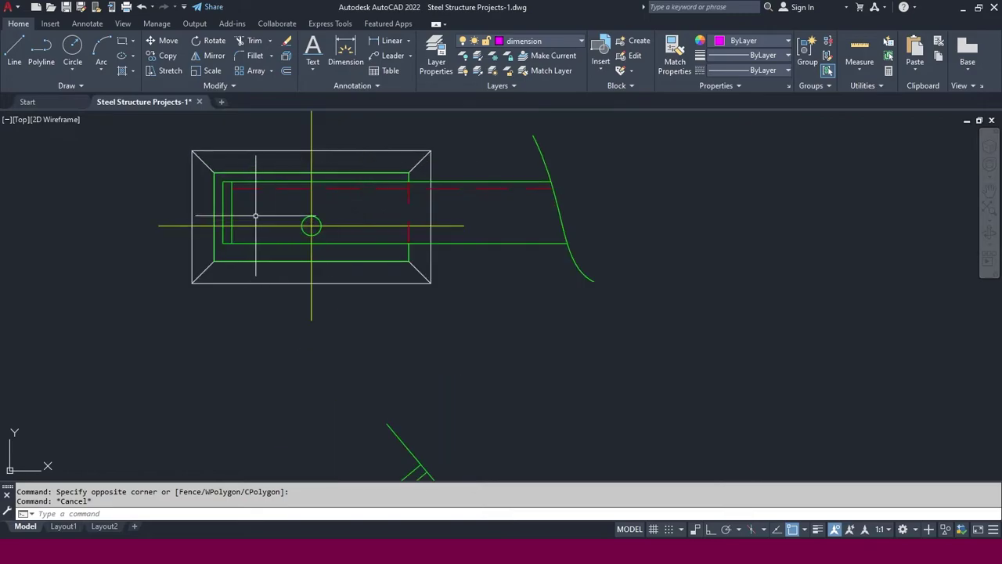
{"action": "left_click_drag", "start_coordinate": [482, 176], "coordinate": [470, 188]}
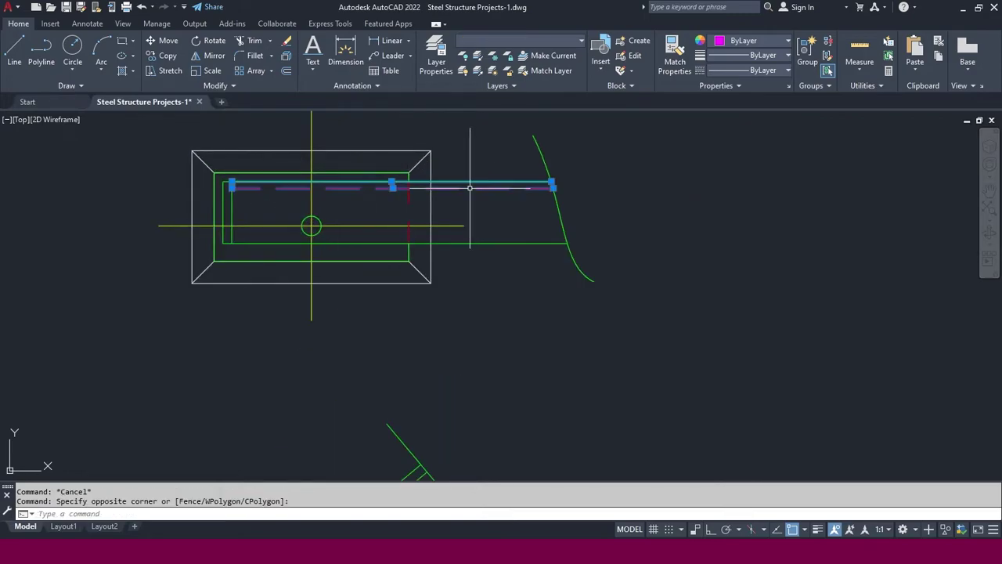
{"action": "key", "text": "Escape"}
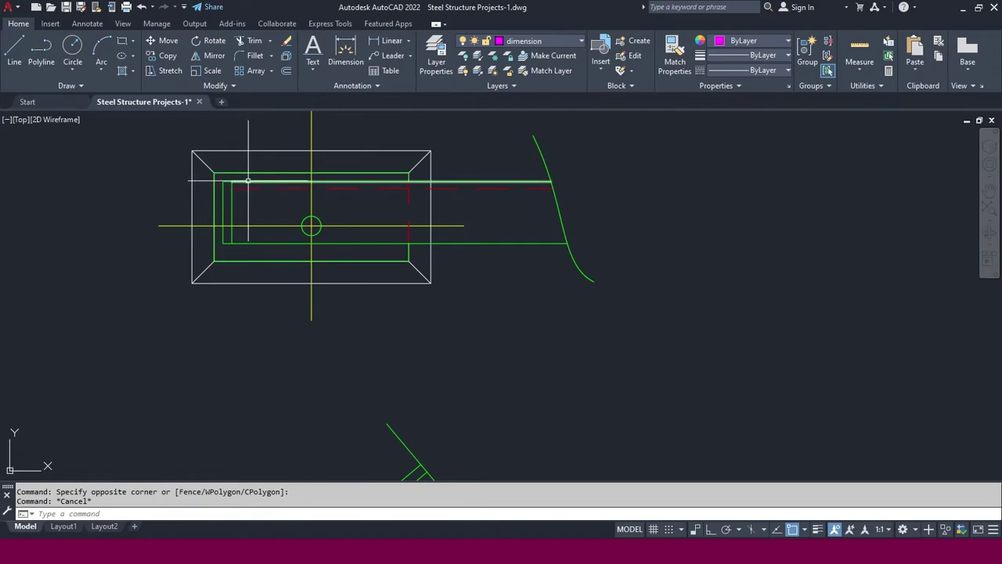
{"action": "scroll", "coordinate": [248, 181], "scroll_direction": "down", "scroll_amount": 7}
{"action": "scroll", "coordinate": [334, 167], "scroll_direction": "up", "scroll_amount": 8}
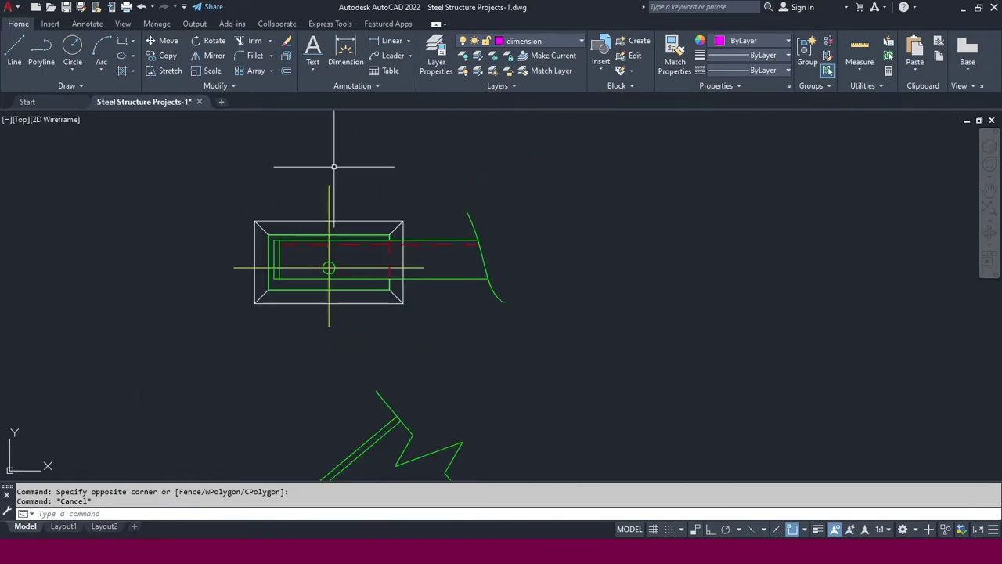
{"action": "middle_click_drag", "start_coordinate": [255, 262], "coordinate": [294, 251]}
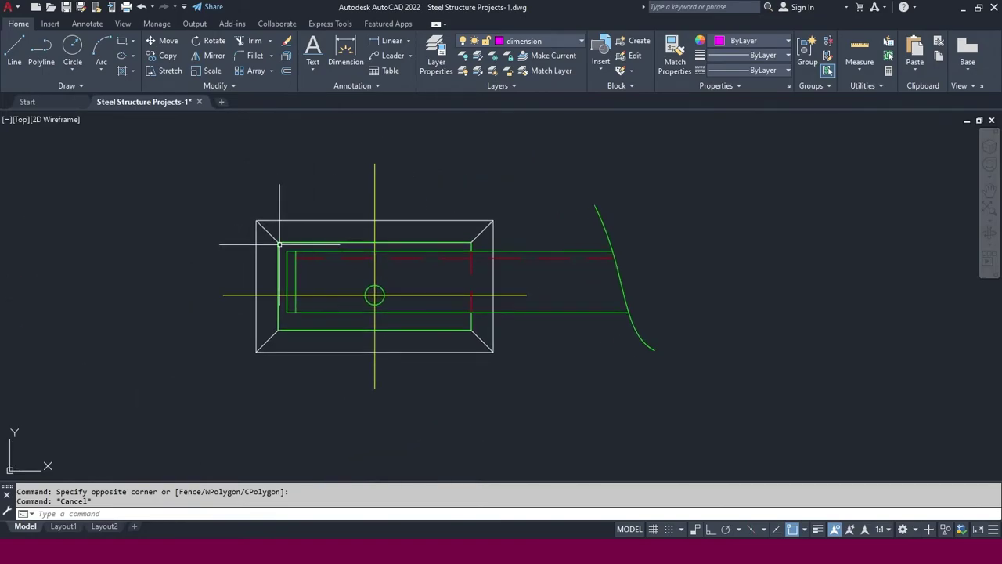
{"action": "left_click", "coordinate": [343, 88]}
{"action": "key", "text": "Escape"}
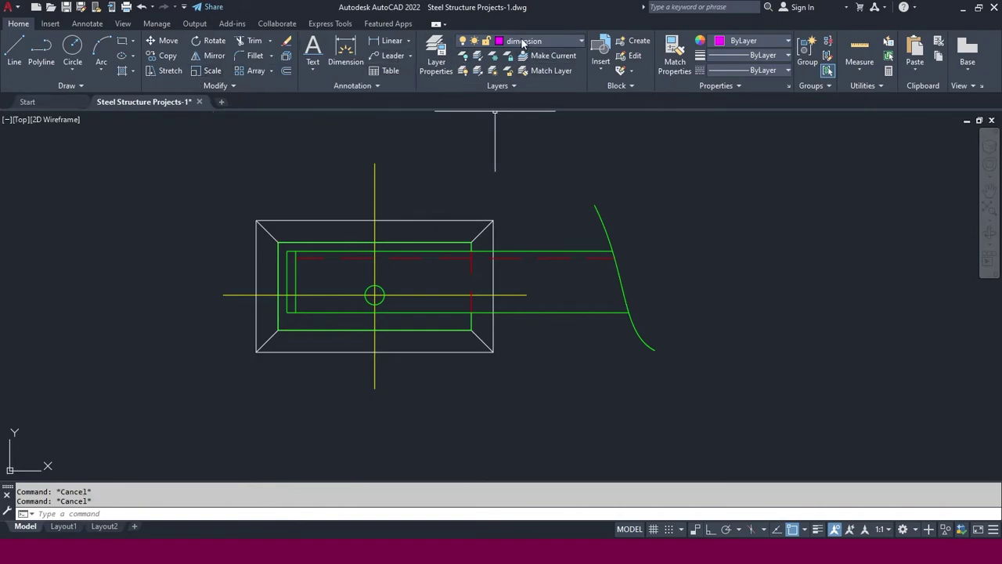
Add a vertical linear dimension left of the plan for the gap between the stringer end's upper corner and the base plate's upper edge
{"action": "left_click", "coordinate": [394, 44]}
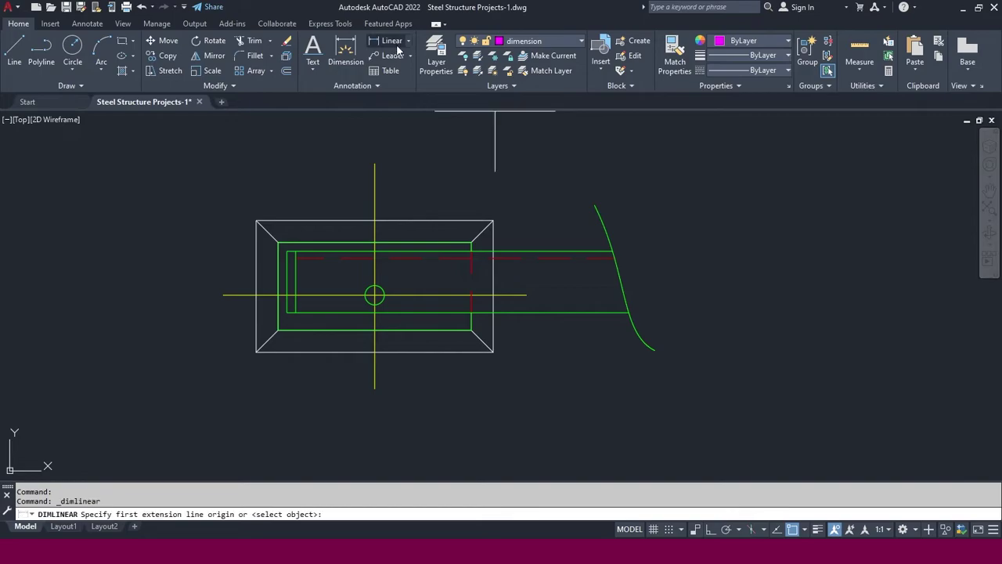
{"action": "scroll", "coordinate": [276, 254], "scroll_direction": "up", "scroll_amount": 3}
{"action": "left_click", "coordinate": [293, 249]}
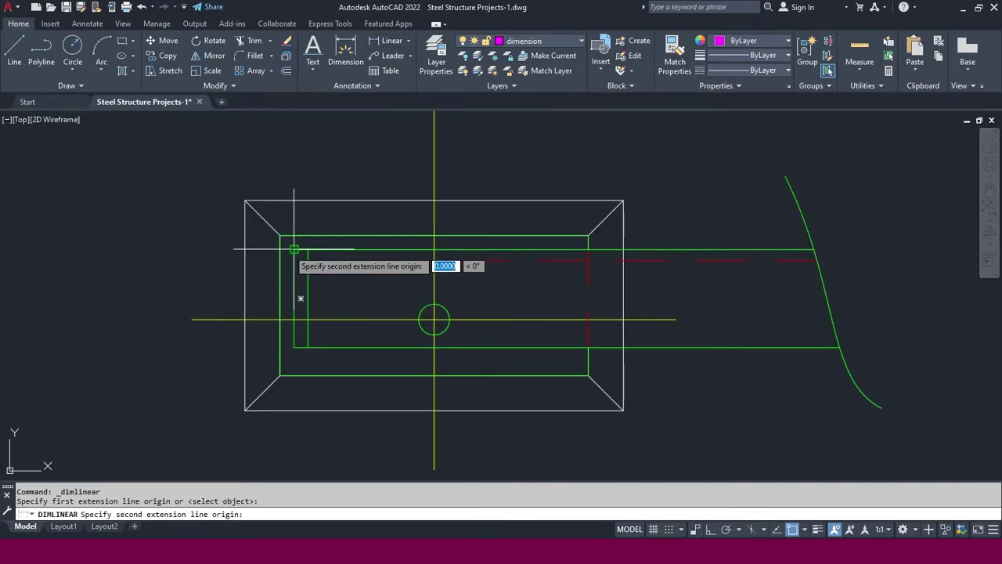
{"action": "left_click", "coordinate": [280, 235]}
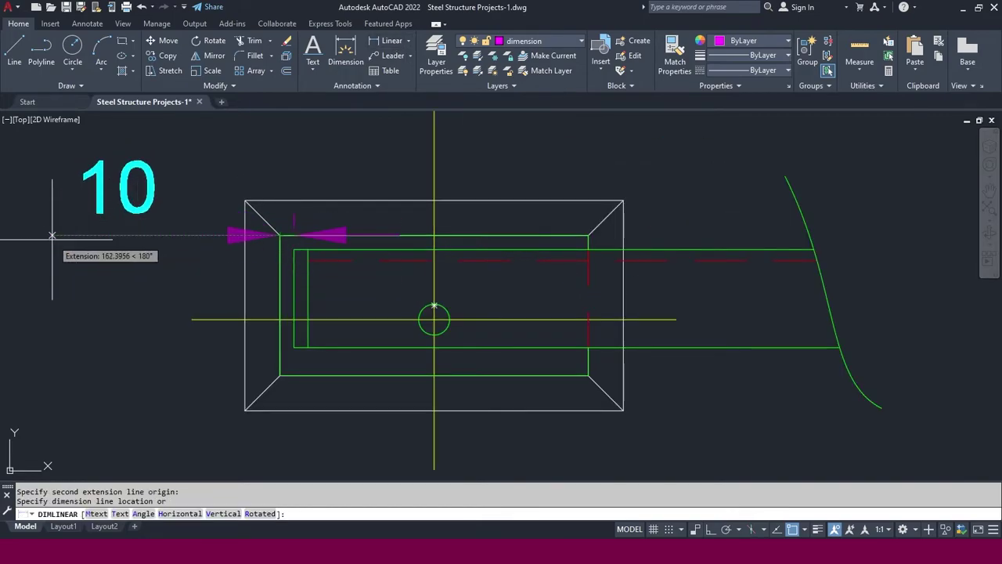
{"action": "scroll", "coordinate": [294, 239], "scroll_direction": "up", "scroll_amount": 3}
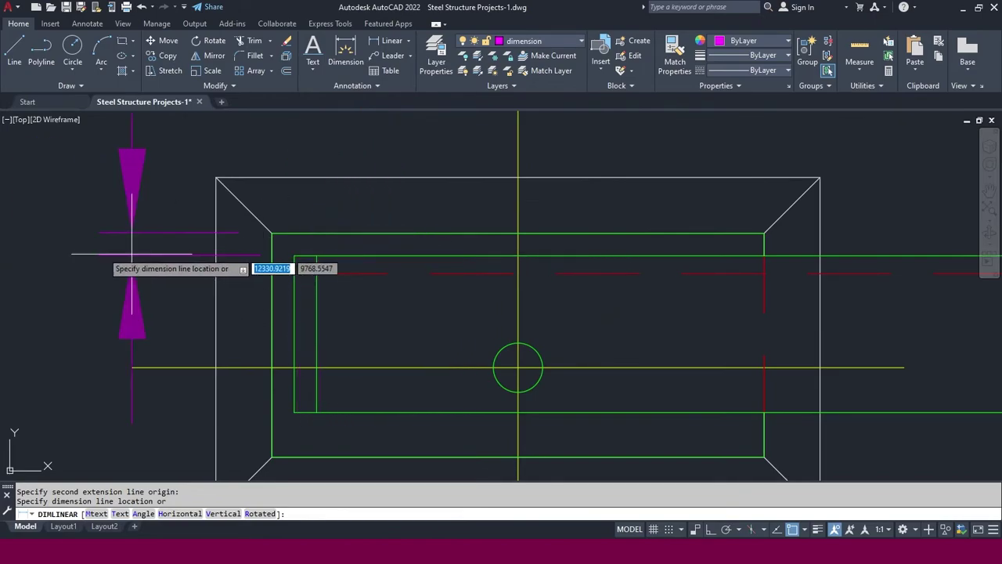
{"action": "left_click", "coordinate": [60, 249]}
{"action": "scroll", "coordinate": [212, 266], "scroll_direction": "down", "scroll_amount": 9}
{"action": "key", "text": "Escape"}
Add a horizontal linear dimension below the plan for the gap between the stringer end and the base plate's left edge
{"action": "scroll", "coordinate": [214, 267], "scroll_direction": "up", "scroll_amount": 2}
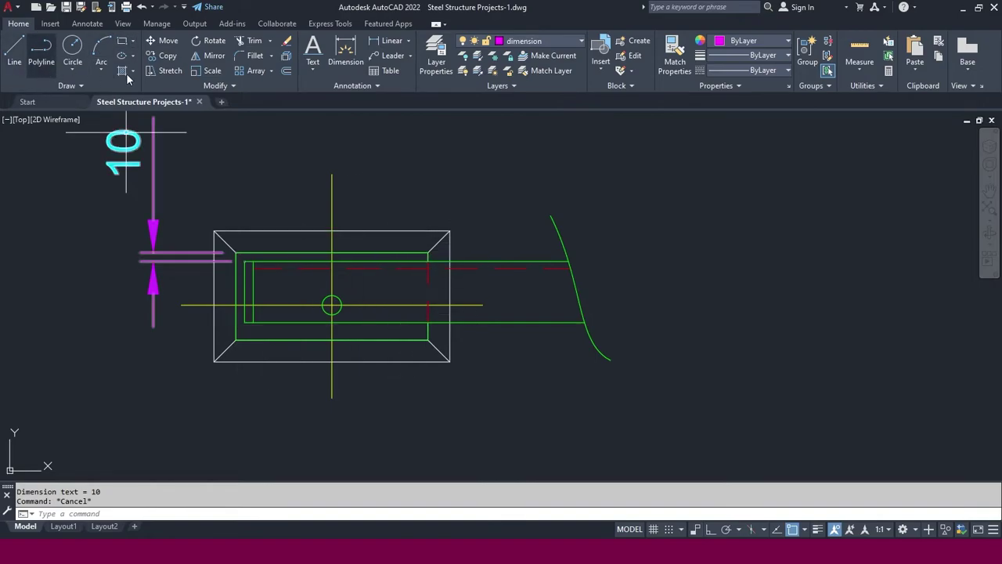
{"action": "left_click", "coordinate": [392, 41]}
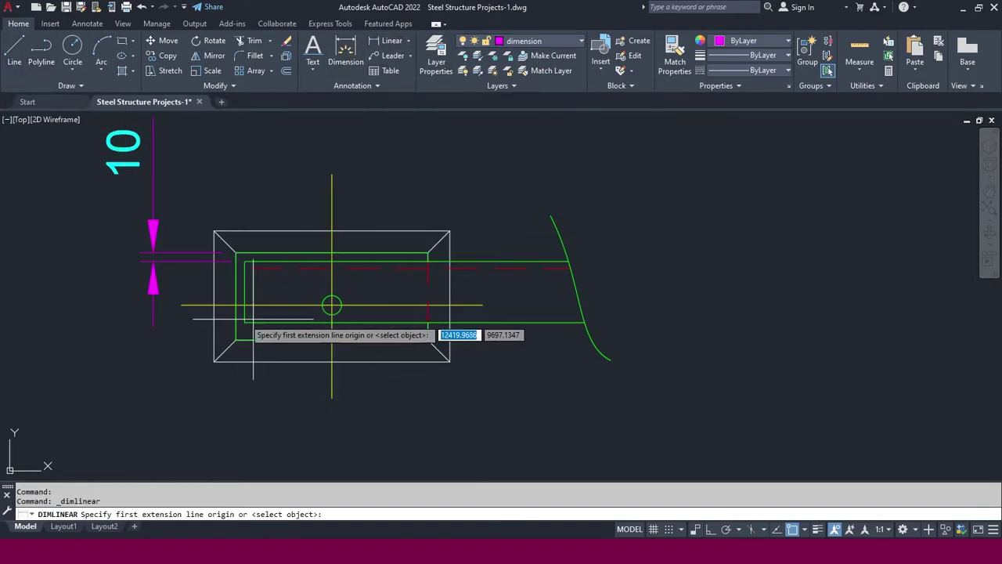
{"action": "middle_click_drag", "start_coordinate": [242, 304], "coordinate": [296, 273]}
{"action": "left_click", "coordinate": [303, 295]}
{"action": "left_click", "coordinate": [293, 311]}
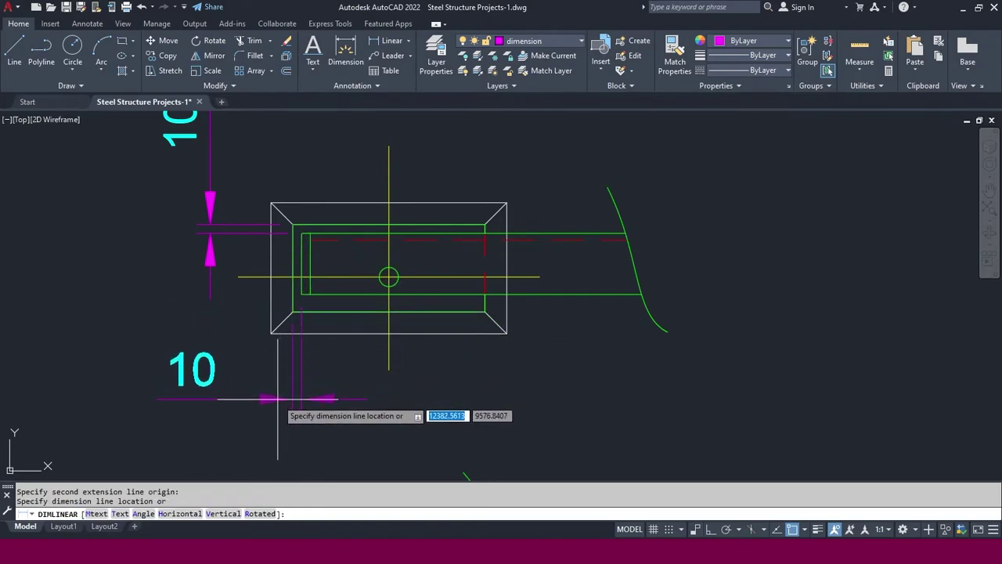
{"action": "left_click", "coordinate": [286, 400]}
Dimension the base plate's overall length above the plan, from its upper left to its upper right corner
{"action": "middle_click_drag", "start_coordinate": [462, 258], "coordinate": [388, 249]}
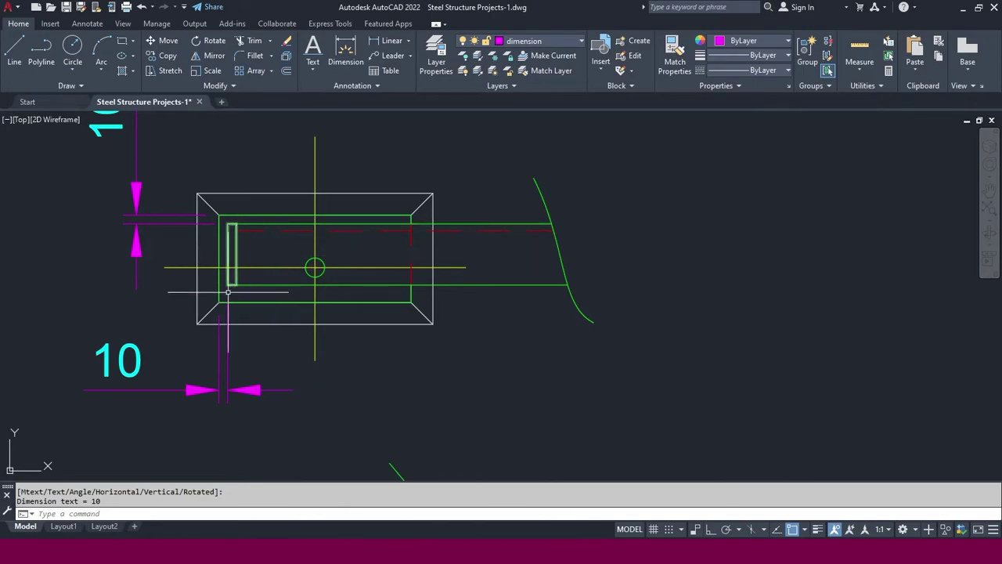
{"action": "scroll", "coordinate": [364, 299], "scroll_direction": "down", "scroll_amount": 2}
{"action": "middle_click_drag", "start_coordinate": [363, 299], "coordinate": [360, 314]}
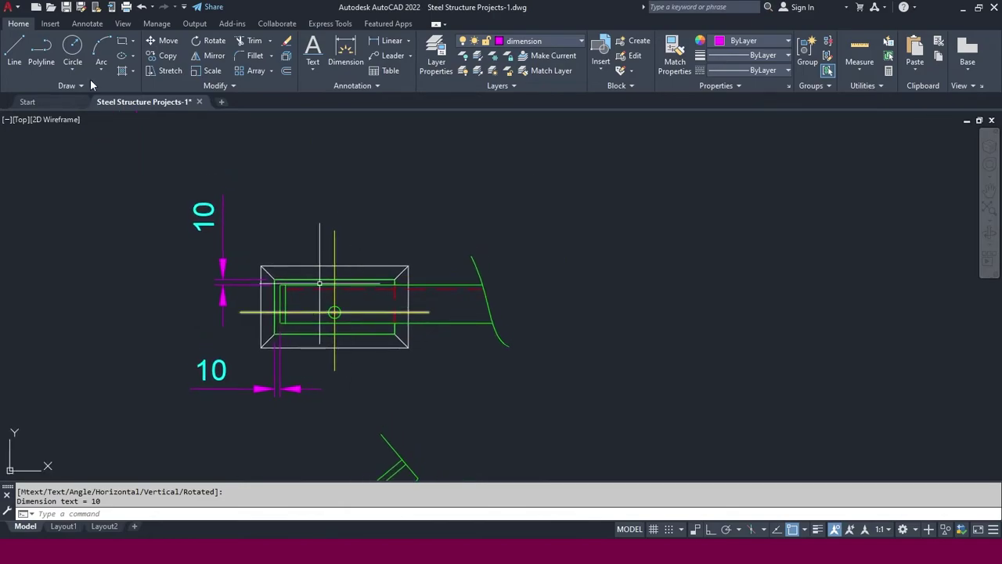
{"action": "left_click", "coordinate": [391, 40]}
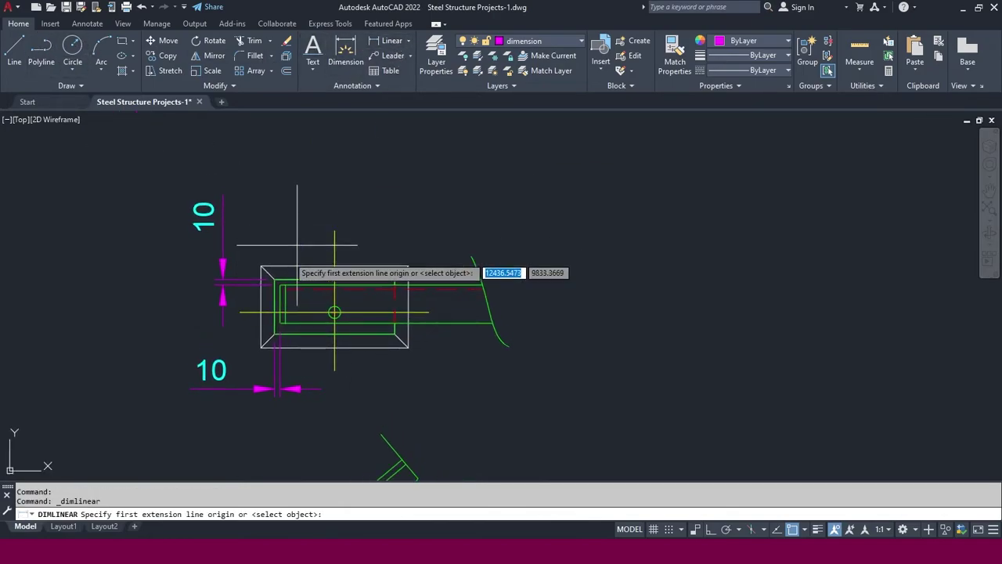
{"action": "scroll", "coordinate": [287, 258], "scroll_direction": "up", "scroll_amount": 4}
{"action": "left_click", "coordinate": [268, 314]}
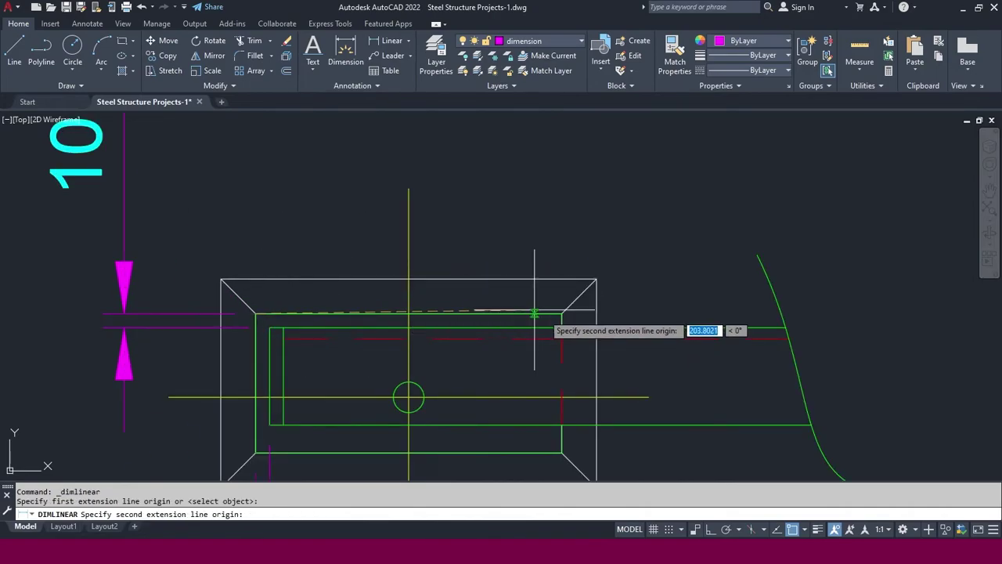
{"action": "left_click", "coordinate": [559, 314]}
{"action": "scroll", "coordinate": [559, 314], "scroll_direction": "down", "scroll_amount": 4}
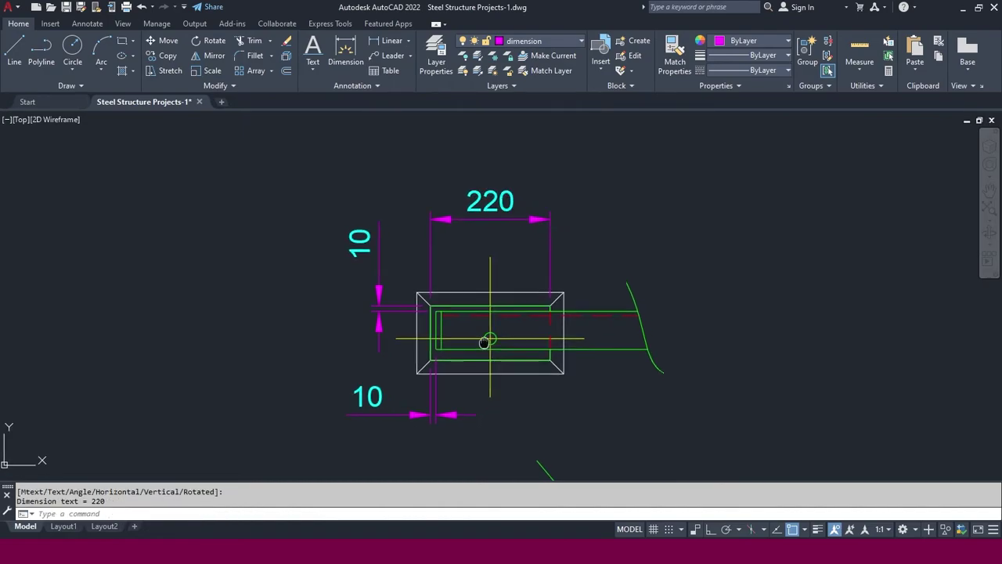
Add a vertical linear dimension left of the plan from the base plate's upper left corner to the bolt hole's horizontal centreline
{"action": "scroll", "coordinate": [584, 407], "scroll_direction": "up", "scroll_amount": 2}
{"action": "scroll", "coordinate": [450, 323], "scroll_direction": "up", "scroll_amount": 2}
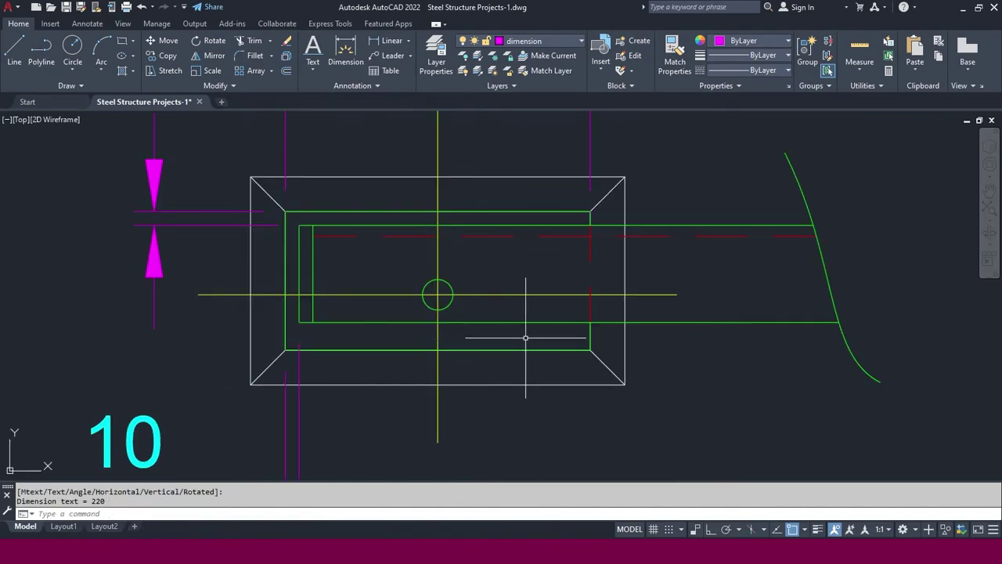
{"action": "scroll", "coordinate": [526, 338], "scroll_direction": "down", "scroll_amount": 2}
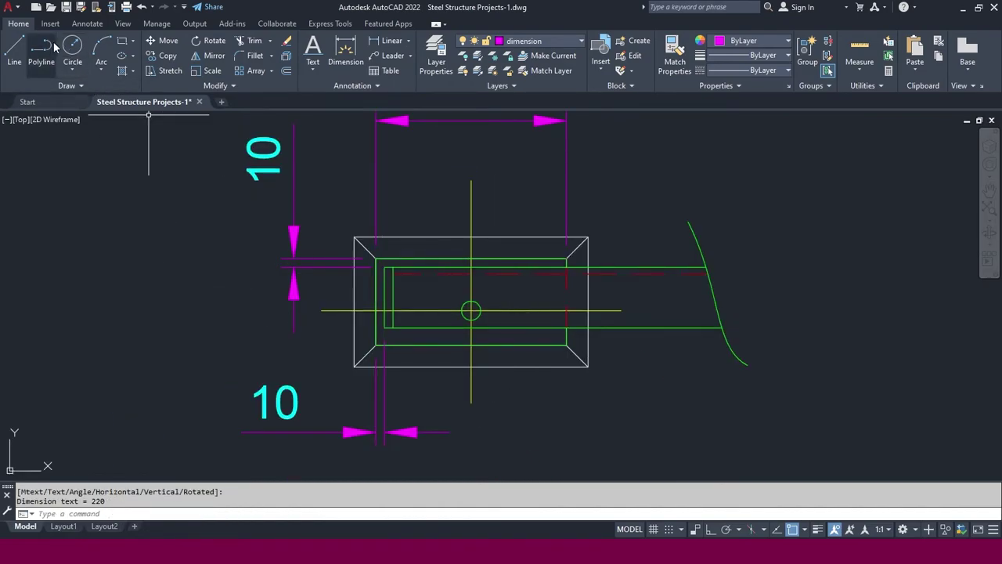
{"action": "left_click", "coordinate": [397, 44]}
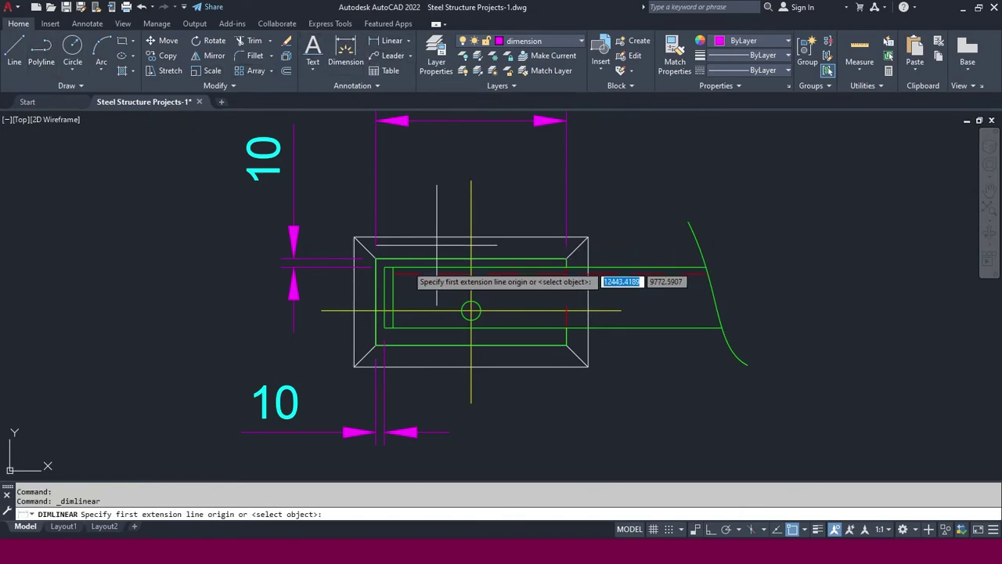
{"action": "left_click", "coordinate": [377, 259]}
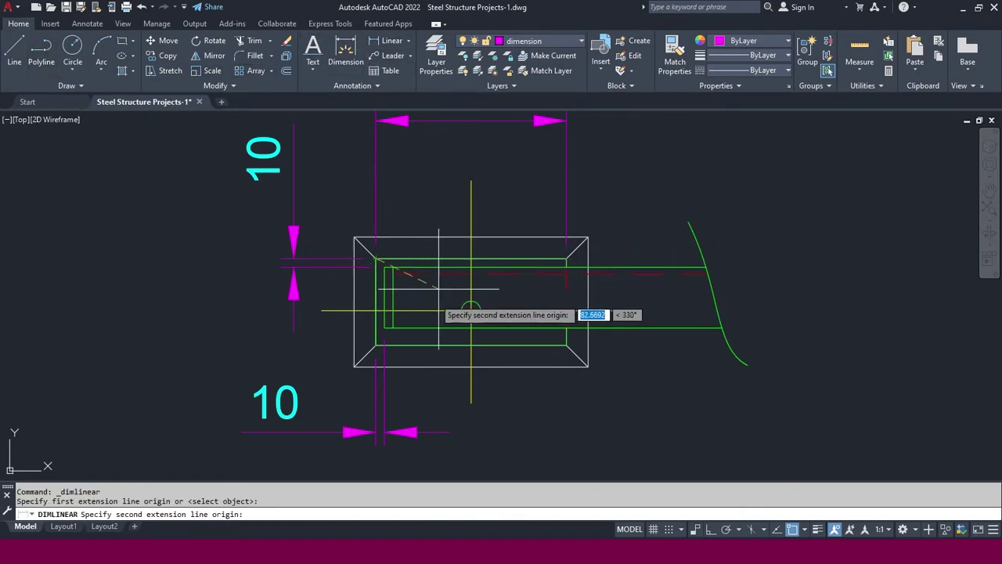
{"action": "left_click", "coordinate": [321, 310]}
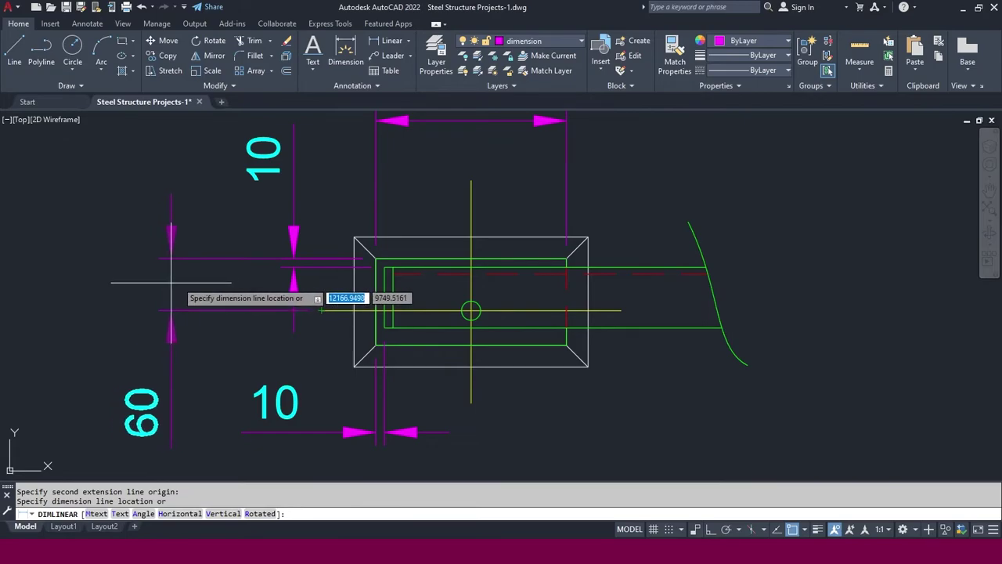
{"action": "left_click", "coordinate": [200, 284]}
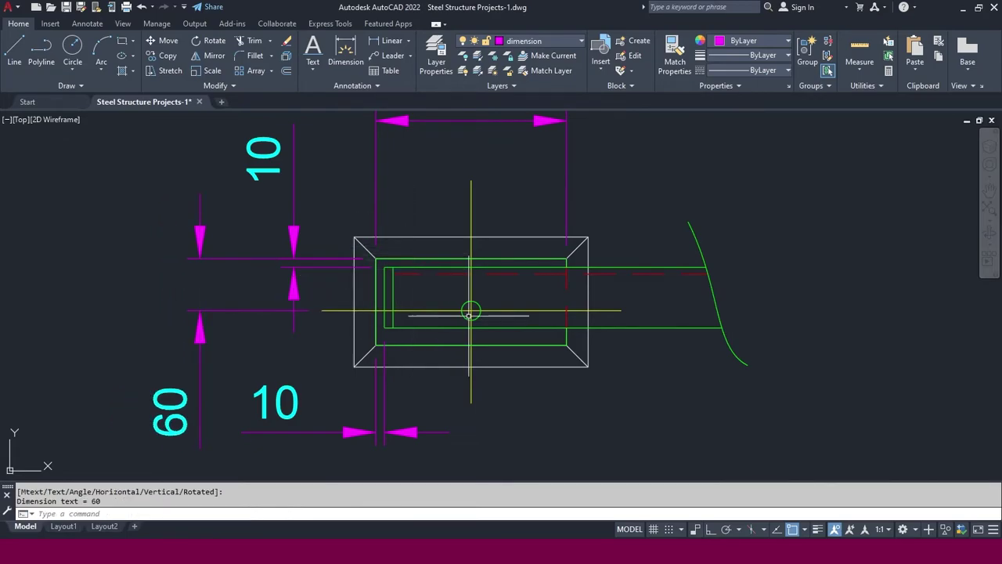
{"action": "scroll", "coordinate": [472, 310], "scroll_direction": "down", "scroll_amount": 2}
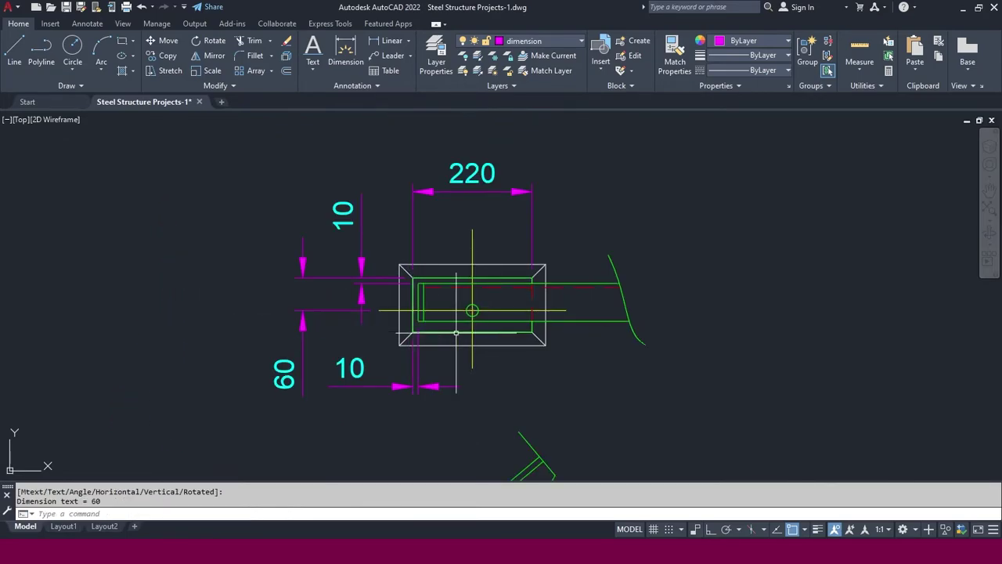
Move the base plate's overall length dimension line further above the plan to make room beneath it
{"action": "middle_click_drag", "start_coordinate": [497, 342], "coordinate": [448, 387]}
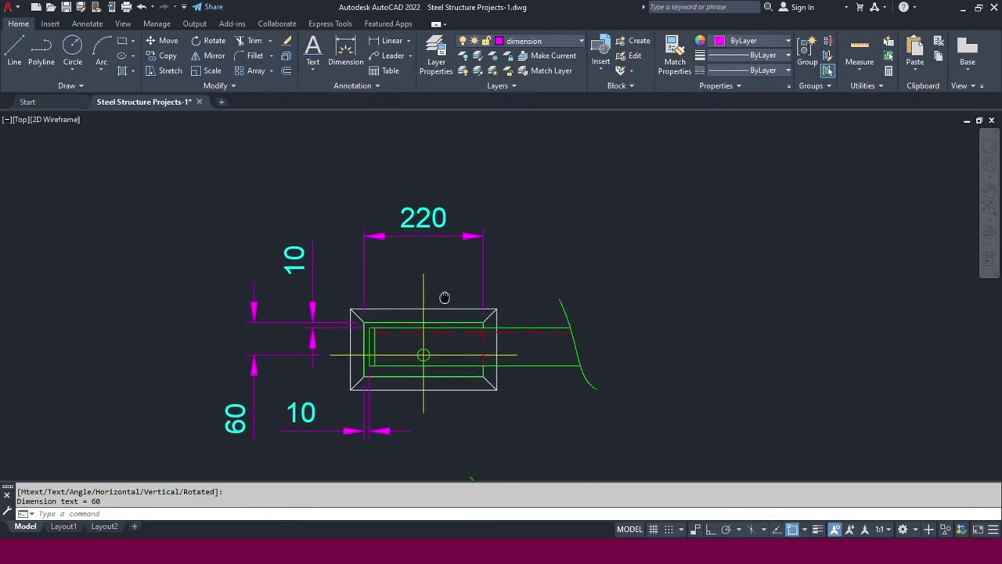
{"action": "left_click", "coordinate": [497, 249]}
{"action": "left_click", "coordinate": [461, 217]}
{"action": "left_click", "coordinate": [483, 236]}
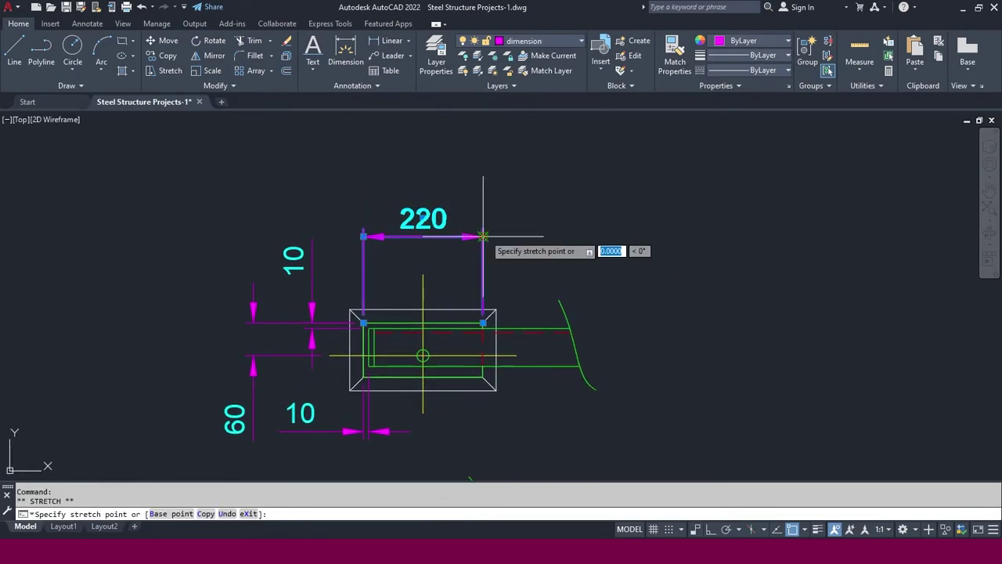
Add two adjoining horizontal linear dimensions above the plan, from the vertical centreline to the base plate's upper left and upper right corners
{"action": "left_click", "coordinate": [391, 40]}
{"action": "left_click", "coordinate": [358, 325]}
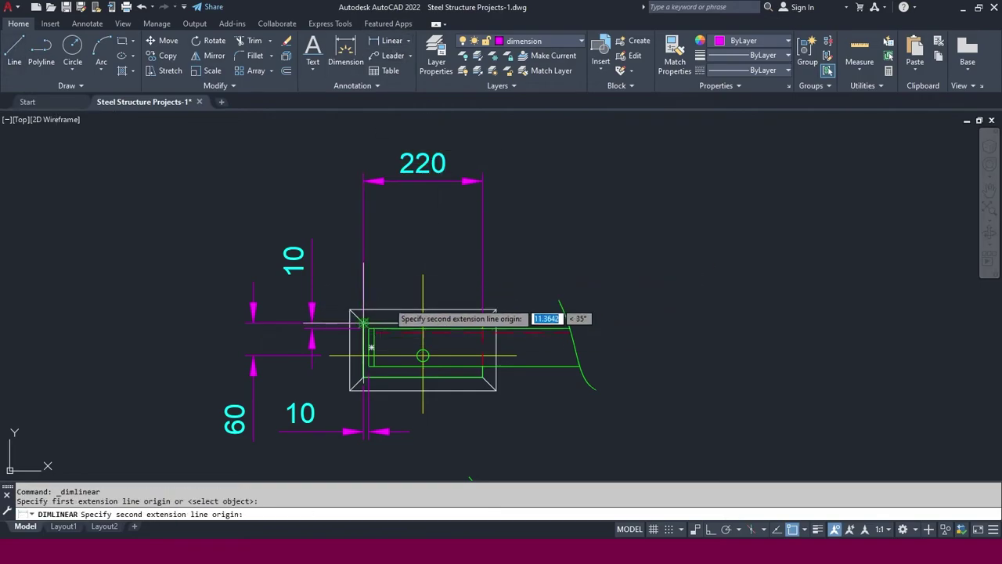
{"action": "left_click", "coordinate": [423, 276]}
{"action": "left_click", "coordinate": [411, 252]}
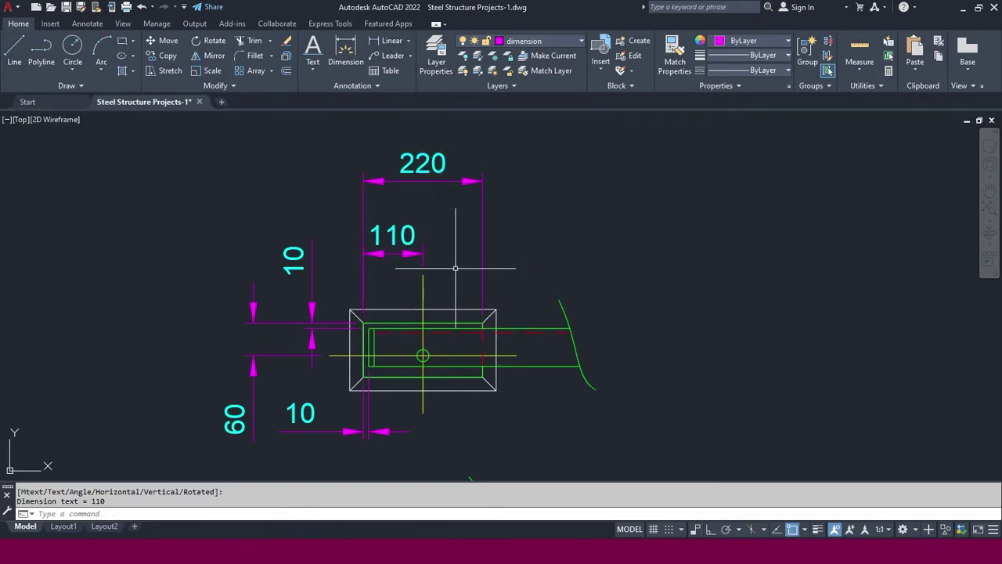
{"action": "key", "text": "Return"}
{"action": "left_click", "coordinate": [423, 275]}
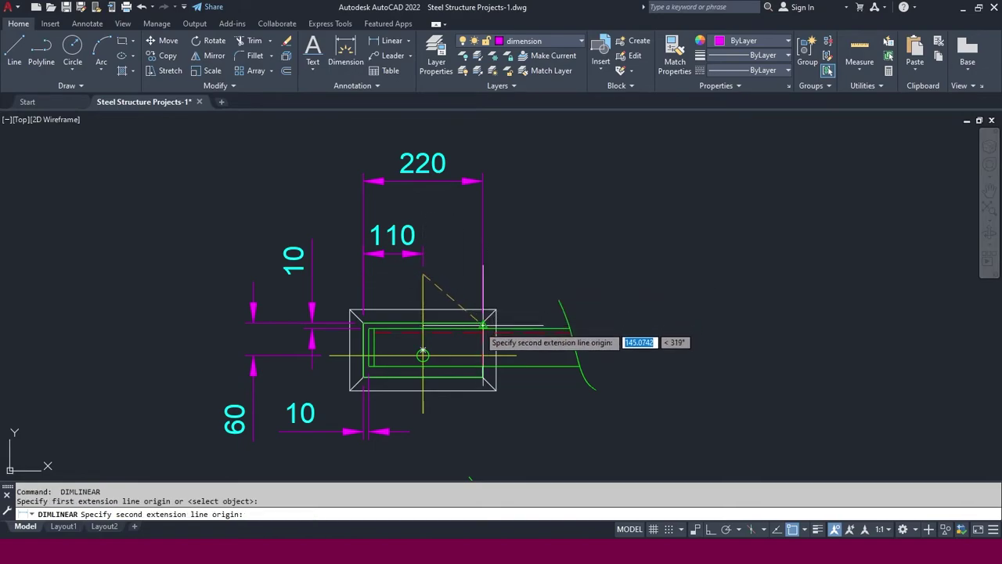
{"action": "left_click", "coordinate": [483, 323]}
{"action": "left_click", "coordinate": [484, 254]}
Shift the overall length dimension line down, closer to the two half-length dimensions above the plan
{"action": "left_click", "coordinate": [521, 159]}
{"action": "left_click", "coordinate": [453, 182]}
{"action": "left_click", "coordinate": [483, 180]}
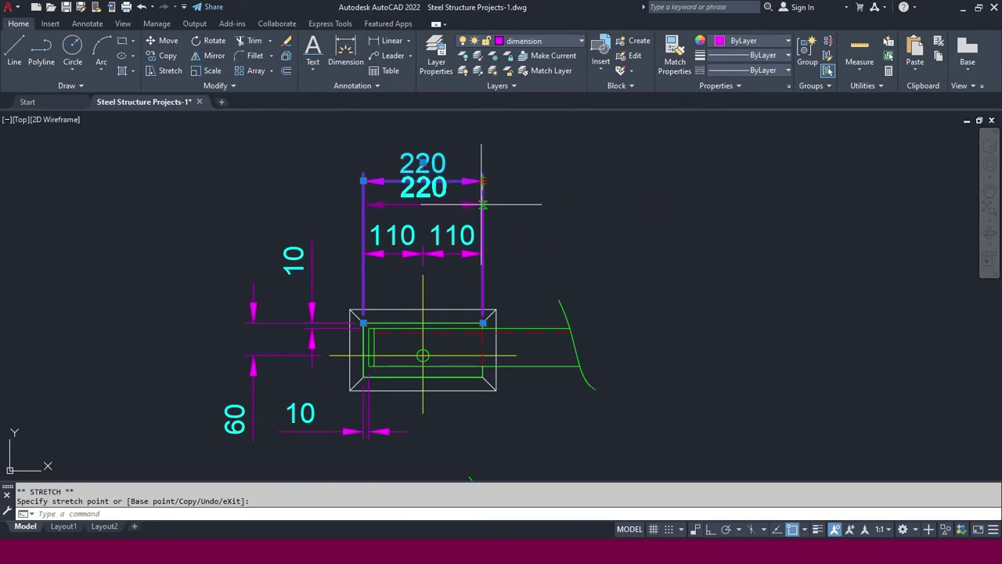
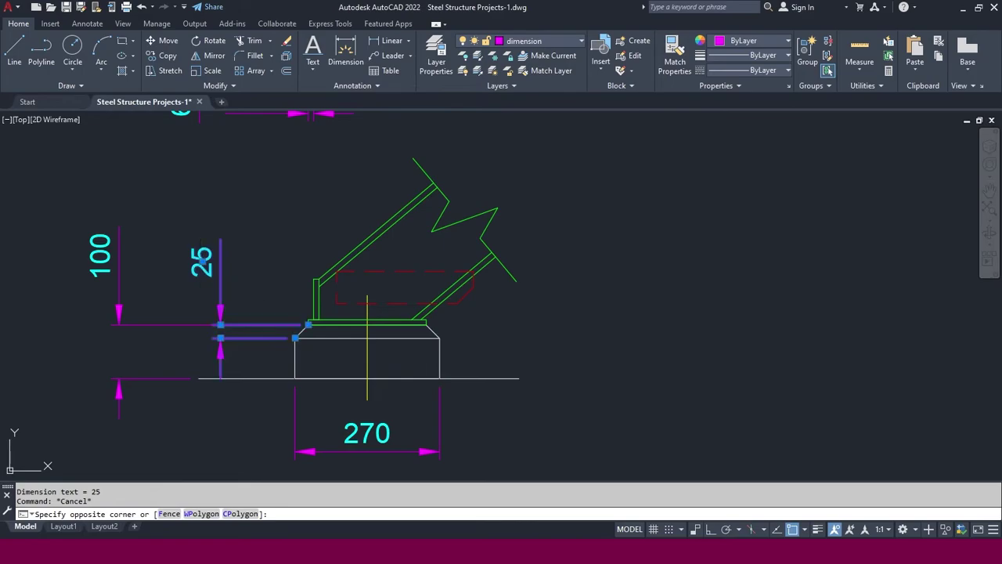
Move the vertical dimension of the footing's chamfer in the elevation outward, closer to the 100 dimension
{"action": "key", "text": "Escape"}
{"action": "left_click", "coordinate": [219, 315]}
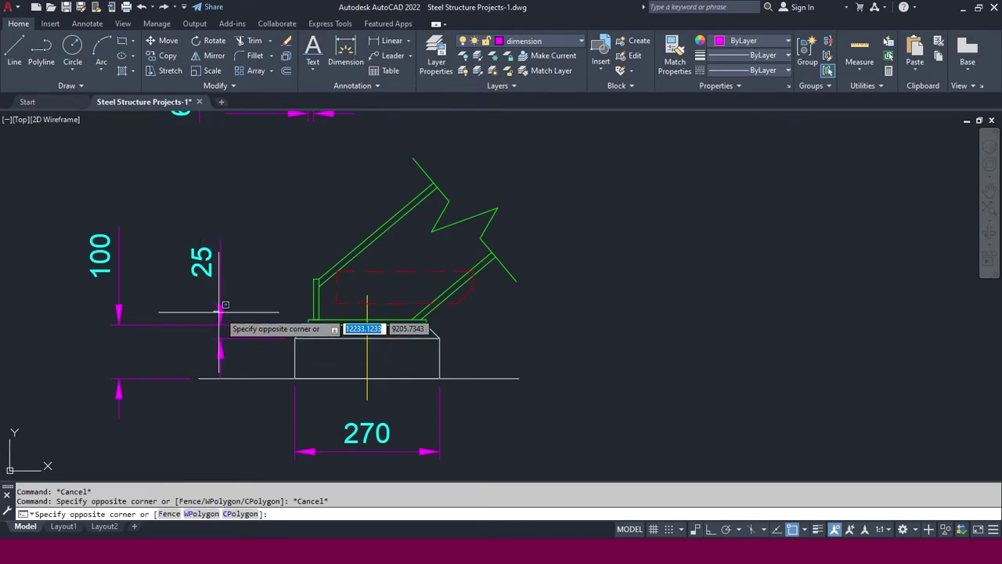
{"action": "left_click", "coordinate": [221, 308]}
{"action": "left_click", "coordinate": [220, 324]}
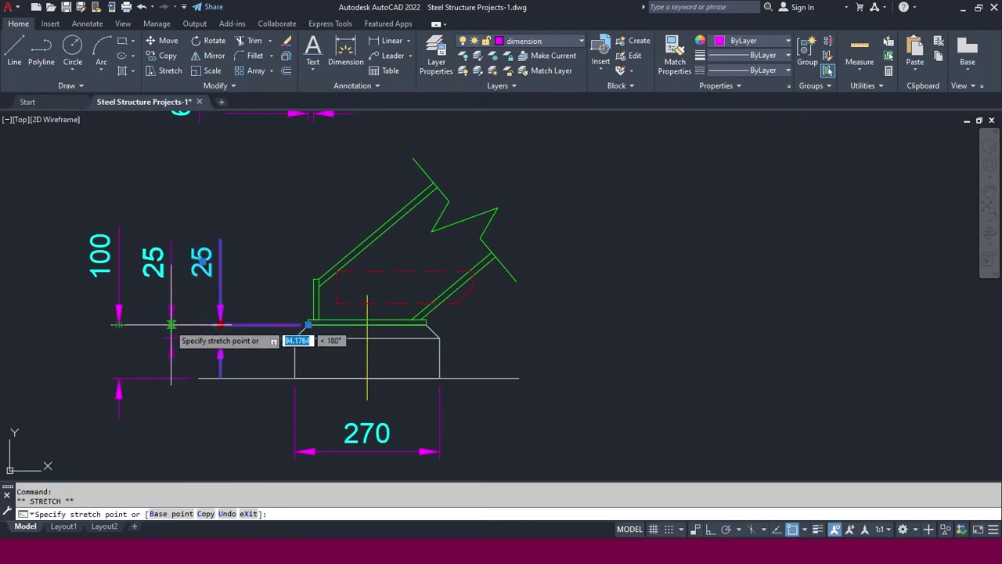
{"action": "left_click", "coordinate": [169, 325]}
{"action": "key", "text": "Escape"}
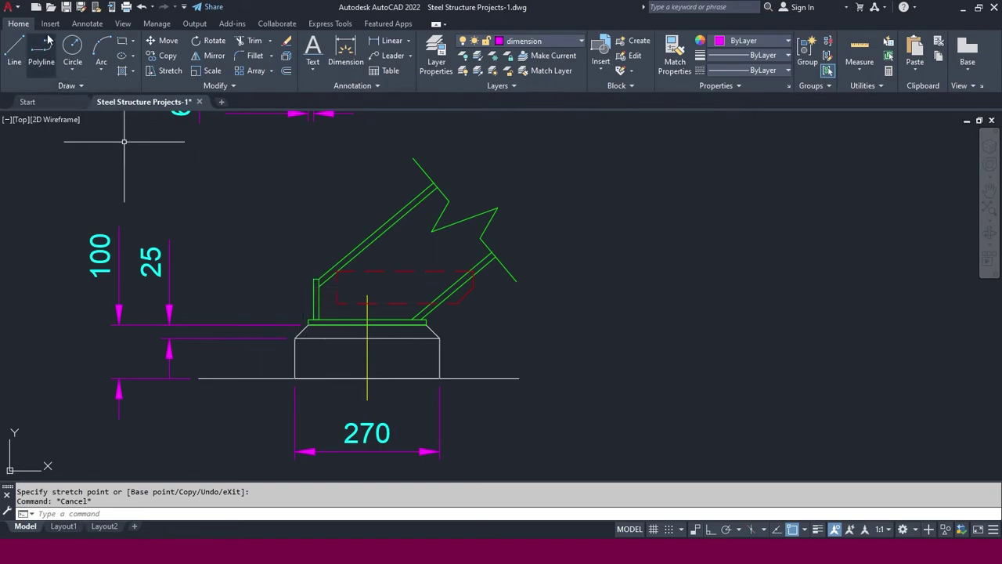
Add a vertical linear dimension left of the elevation for the stringer's end plate height above the base plate
{"action": "left_click", "coordinate": [389, 41]}
{"action": "scroll", "coordinate": [298, 274], "scroll_direction": "up", "scroll_amount": 4}
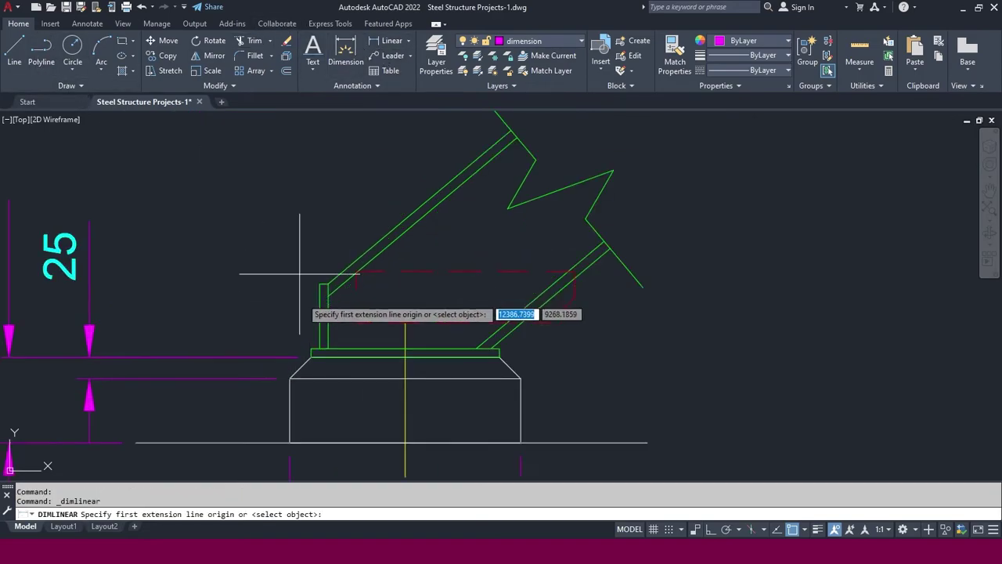
{"action": "left_click", "coordinate": [318, 404]}
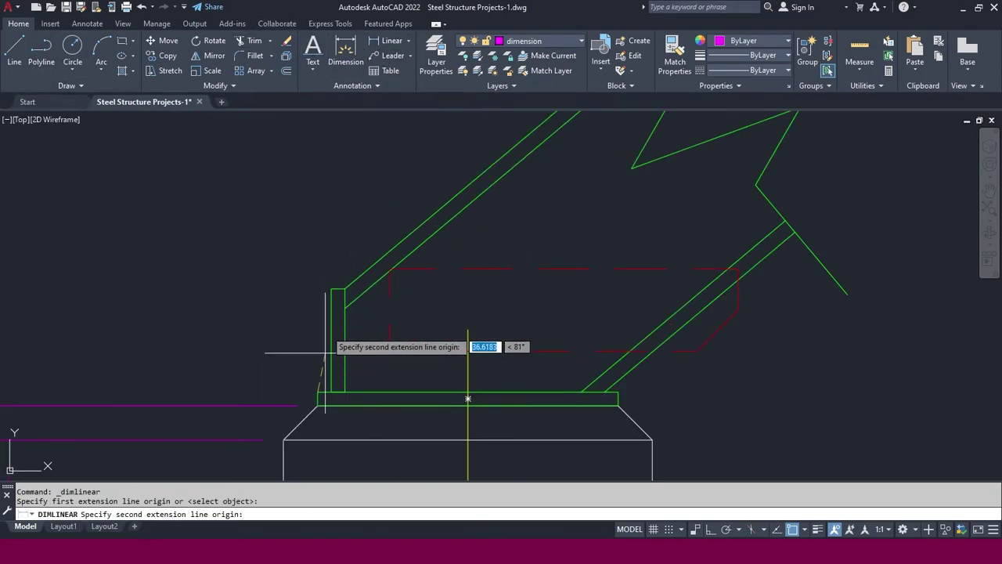
{"action": "left_click", "coordinate": [332, 291]}
{"action": "scroll", "coordinate": [333, 297], "scroll_direction": "down", "scroll_amount": 4}
{"action": "left_click", "coordinate": [240, 304]}
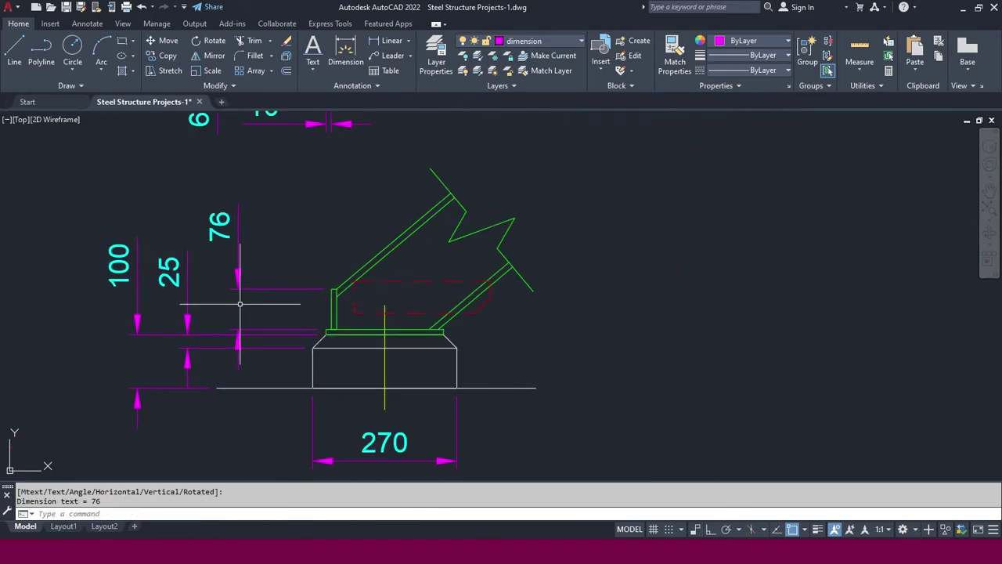
{"action": "key", "text": "Escape"}
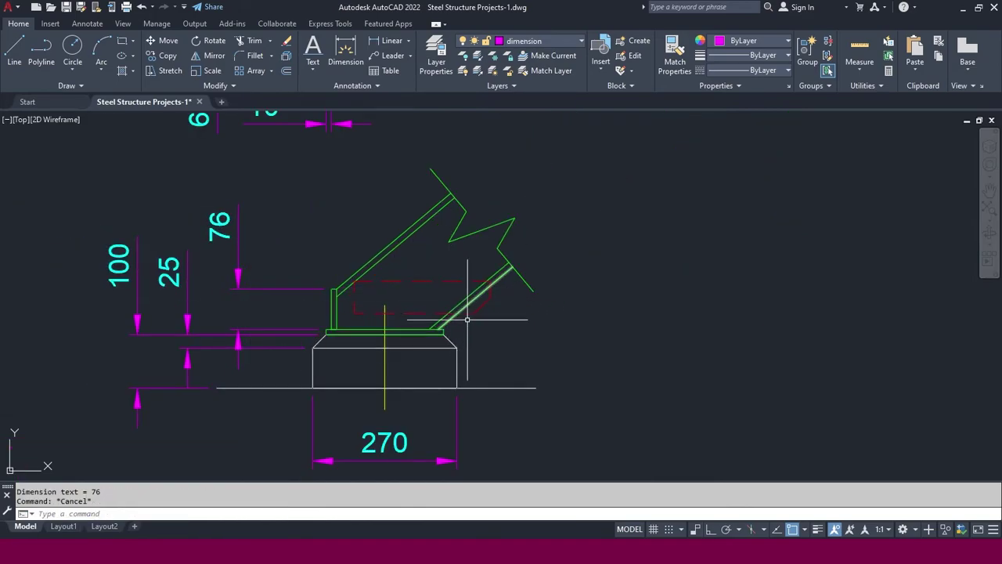
Add a vertical linear dimension right of the elevation from the ground line's end to the hidden outline's upper right corner
{"action": "scroll", "coordinate": [447, 345], "scroll_direction": "up", "scroll_amount": 4}
{"action": "scroll", "coordinate": [498, 314], "scroll_direction": "down", "scroll_amount": 4}
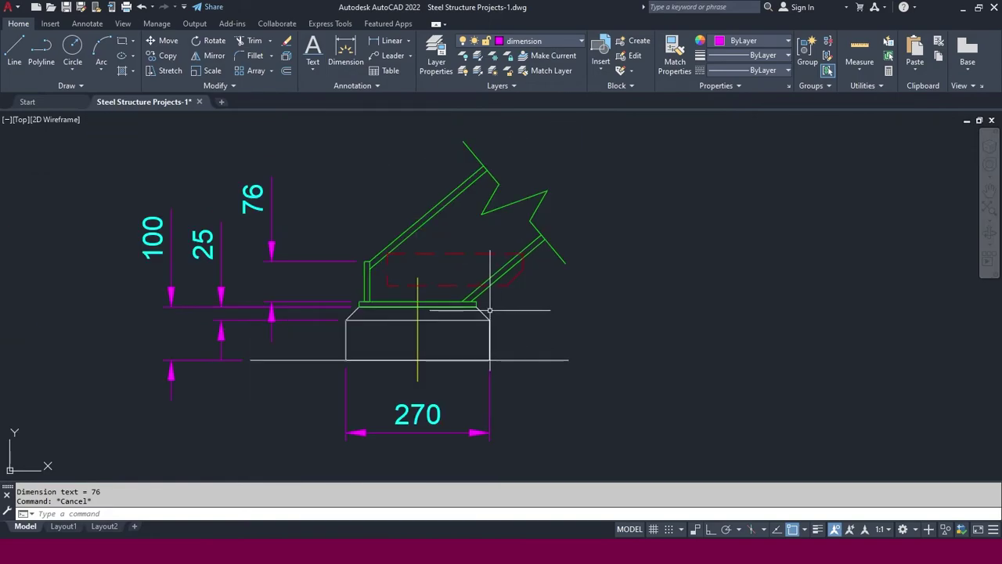
{"action": "middle_click_drag", "start_coordinate": [470, 277], "coordinate": [376, 274]}
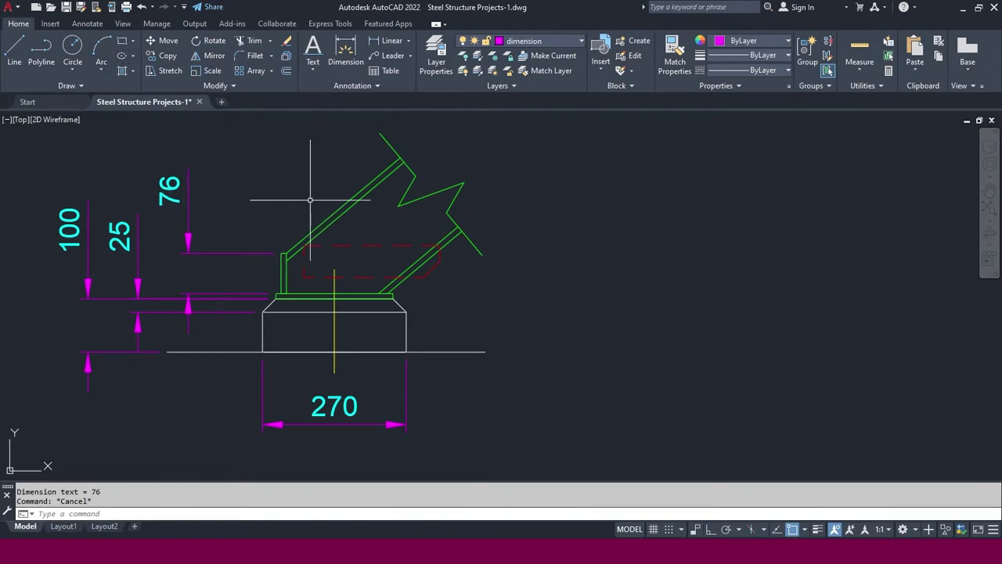
{"action": "scroll", "coordinate": [286, 256], "scroll_direction": "up", "scroll_amount": 2}
{"action": "scroll", "coordinate": [357, 266], "scroll_direction": "down", "scroll_amount": 2}
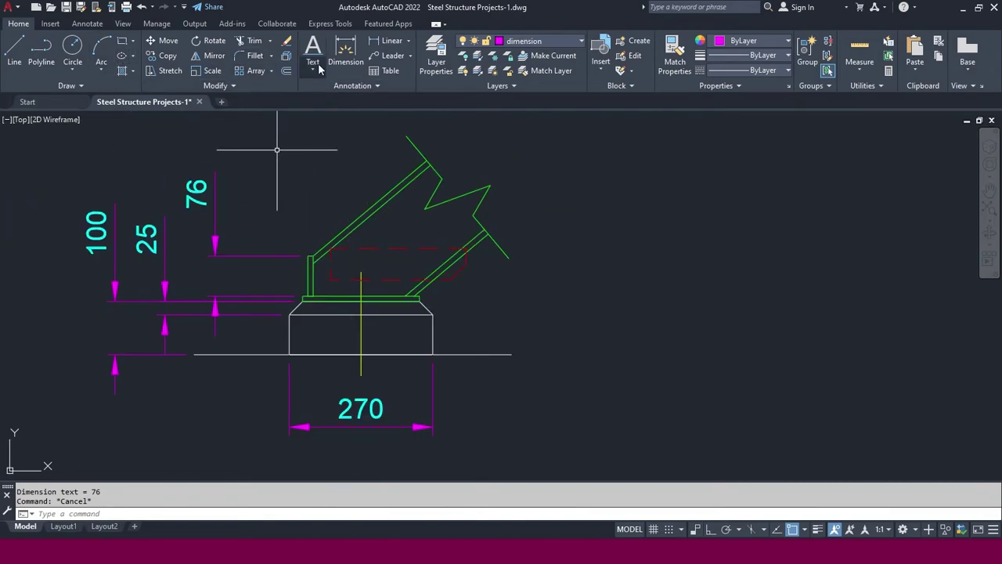
{"action": "left_click", "coordinate": [394, 42]}
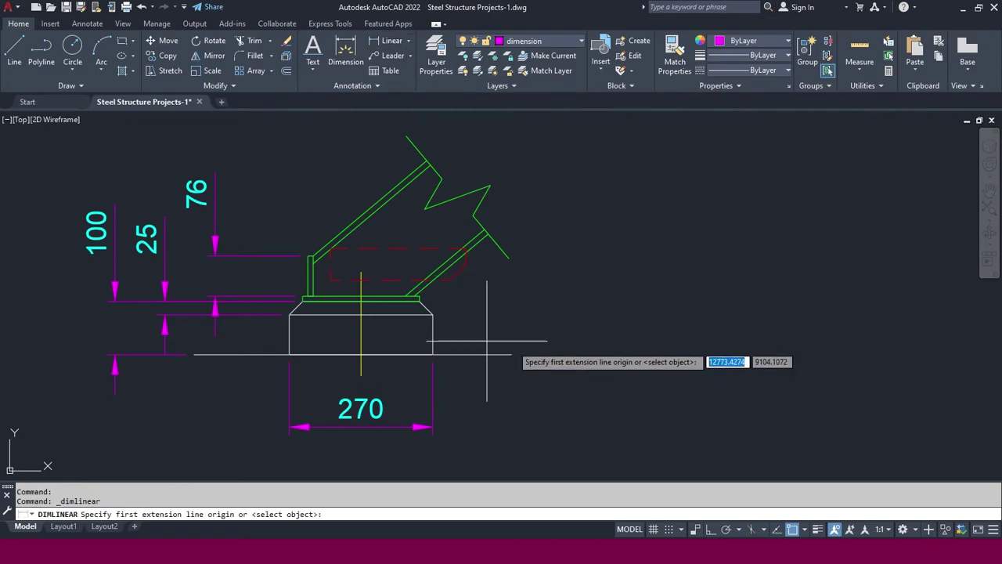
{"action": "left_click", "coordinate": [510, 353]}
{"action": "left_click", "coordinate": [471, 248]}
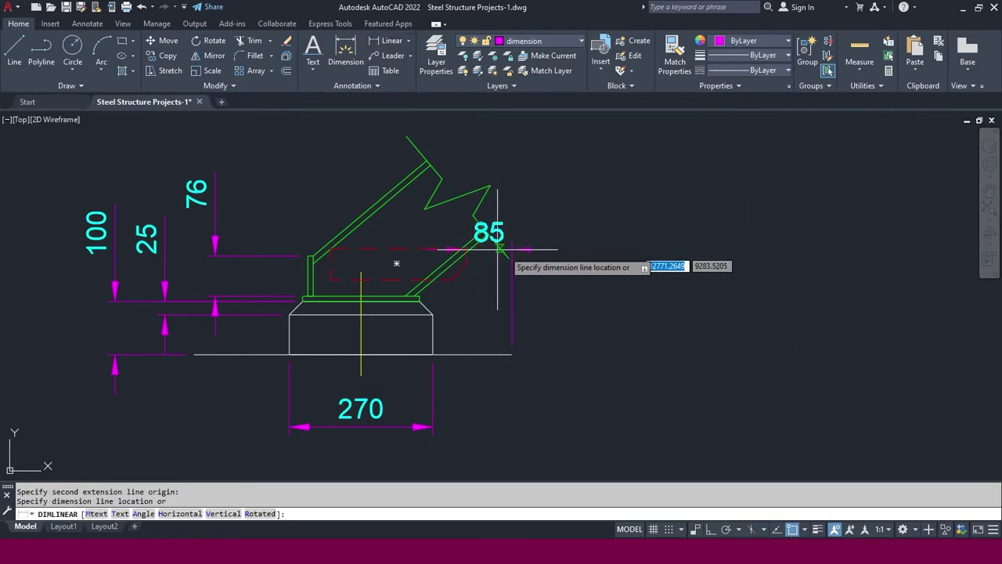
{"action": "left_click", "coordinate": [603, 273]}
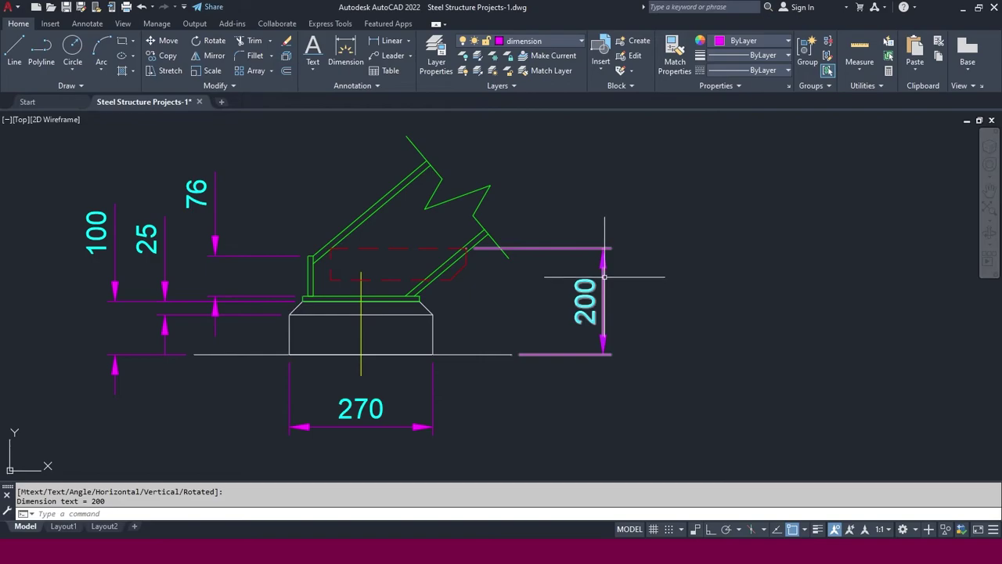
Move the vertical dimension line right of the elevation slightly closer to the stair base
{"action": "left_click", "coordinate": [582, 317]}
{"action": "left_click", "coordinate": [575, 336]}
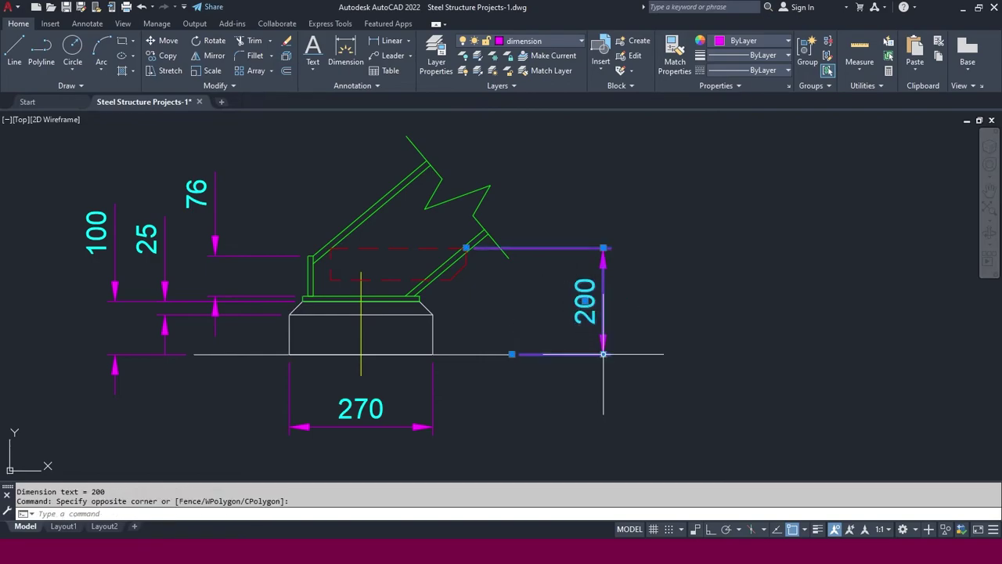
{"action": "left_click", "coordinate": [603, 354]}
{"action": "left_click", "coordinate": [586, 354]}
{"action": "key", "text": "Escape"}
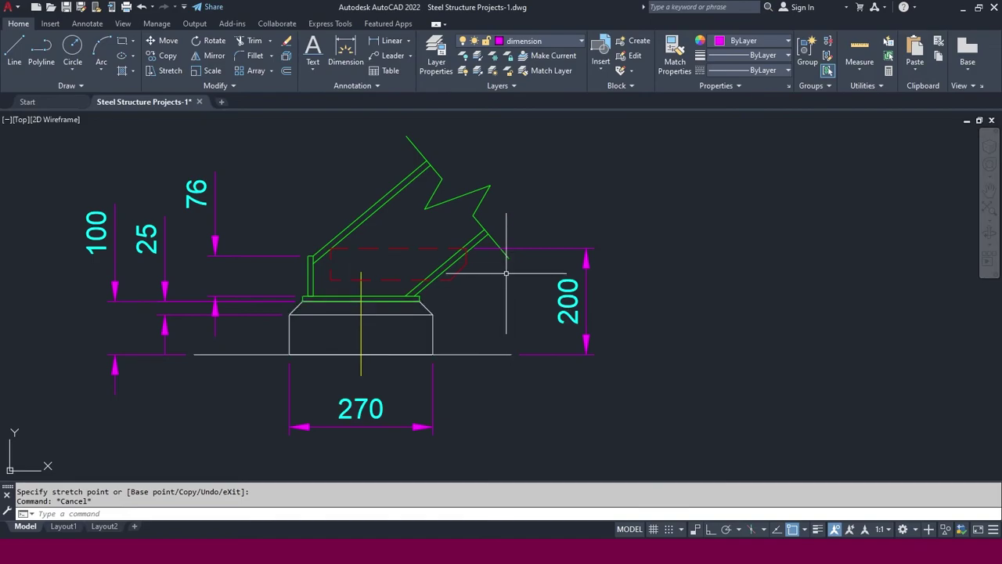
Add an aligned dimension across the thickness of the stringer's upper sloping flange in the elevation
{"action": "scroll", "coordinate": [439, 251], "scroll_direction": "up", "scroll_amount": 4}
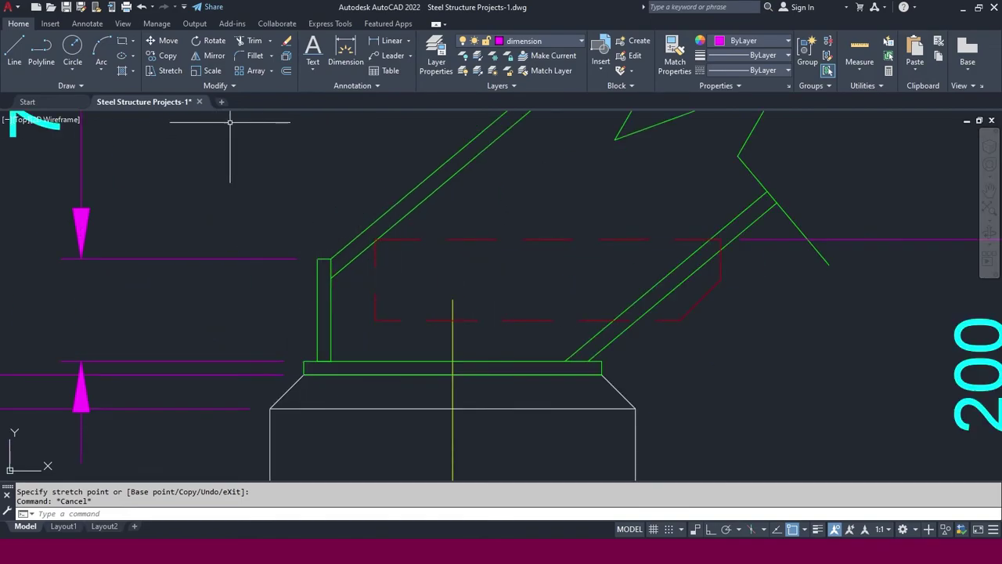
{"action": "left_click", "coordinate": [409, 41]}
{"action": "left_click", "coordinate": [401, 79]}
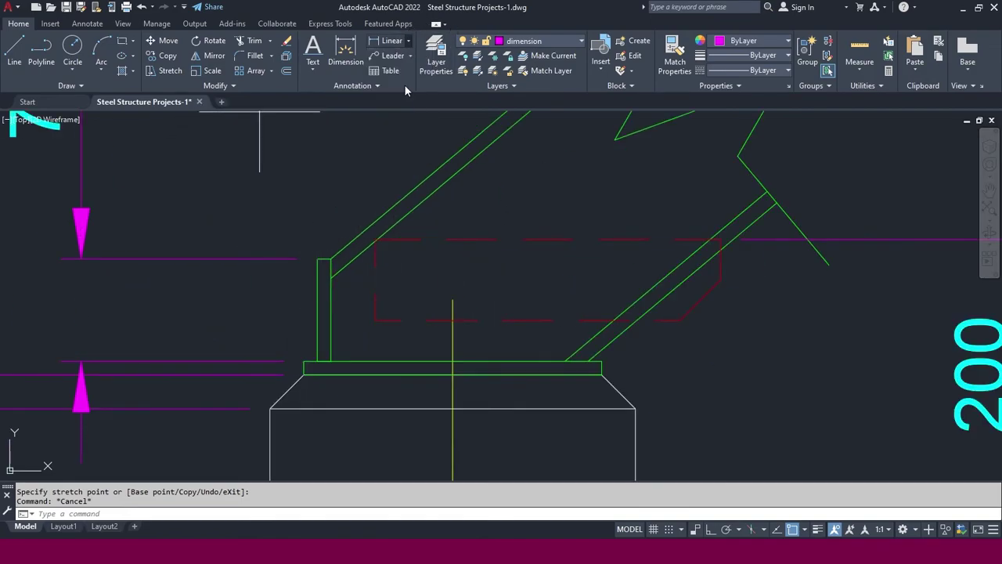
{"action": "scroll", "coordinate": [369, 245], "scroll_direction": "up", "scroll_amount": 2}
{"action": "left_click", "coordinate": [371, 231]}
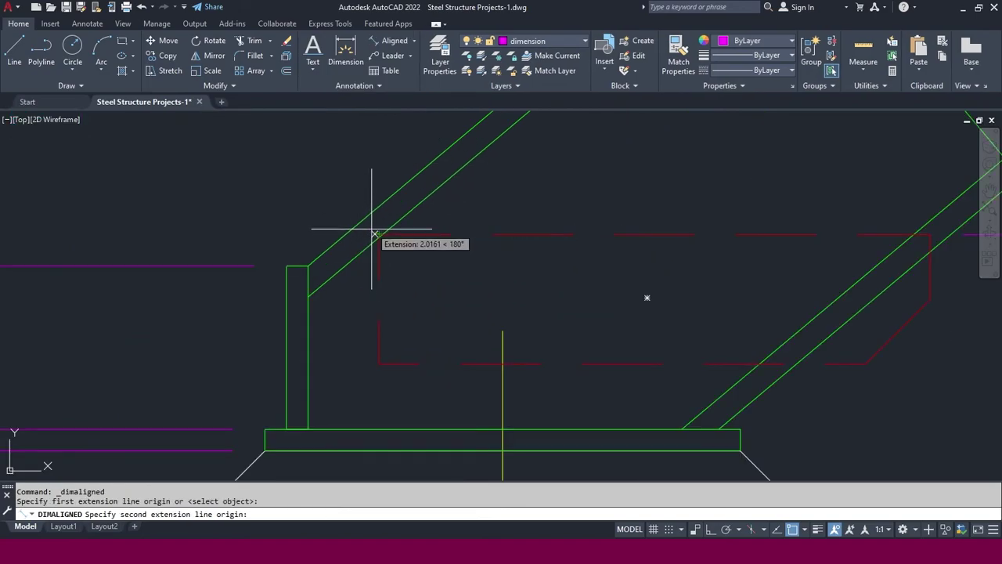
{"action": "left_click", "coordinate": [365, 218]}
{"action": "scroll", "coordinate": [329, 223], "scroll_direction": "down", "scroll_amount": 4}
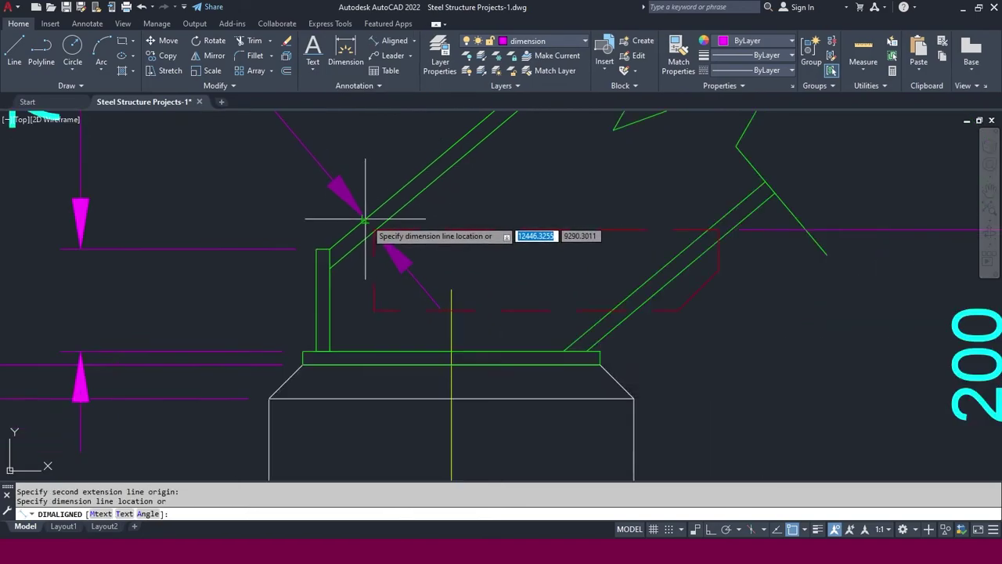
{"action": "left_click", "coordinate": [419, 166]}
{"action": "key", "text": "Escape"}
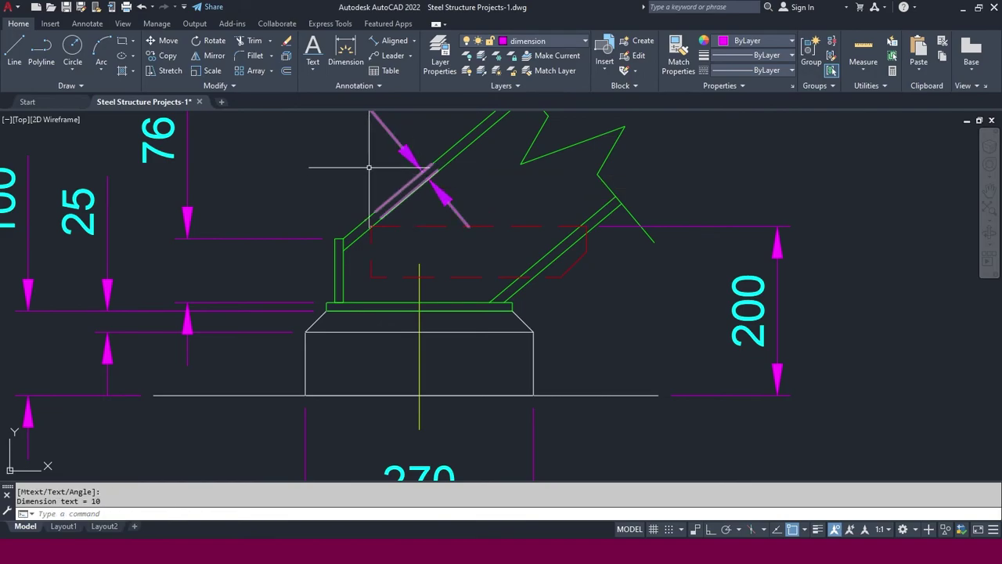
{"action": "scroll", "coordinate": [378, 241], "scroll_direction": "down", "scroll_amount": 2}
{"action": "scroll", "coordinate": [432, 280], "scroll_direction": "down", "scroll_amount": 2}
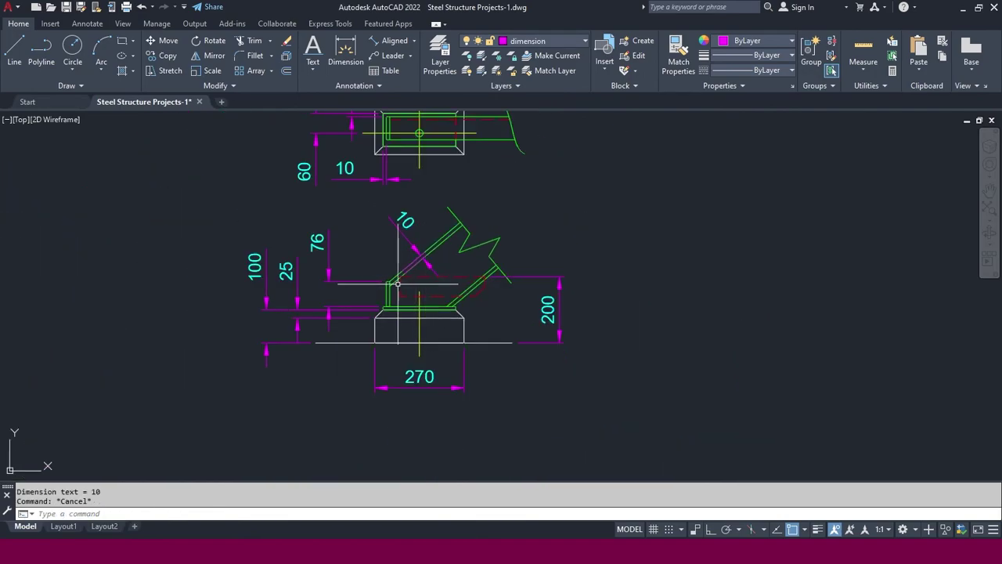
Review the dimensioned stair base detail and compare it with DETAIL-1, the plan views and the east elevation
{"action": "middle_click_drag", "start_coordinate": [408, 253], "coordinate": [403, 278]}
{"action": "scroll", "coordinate": [458, 316], "scroll_direction": "down", "scroll_amount": 2}
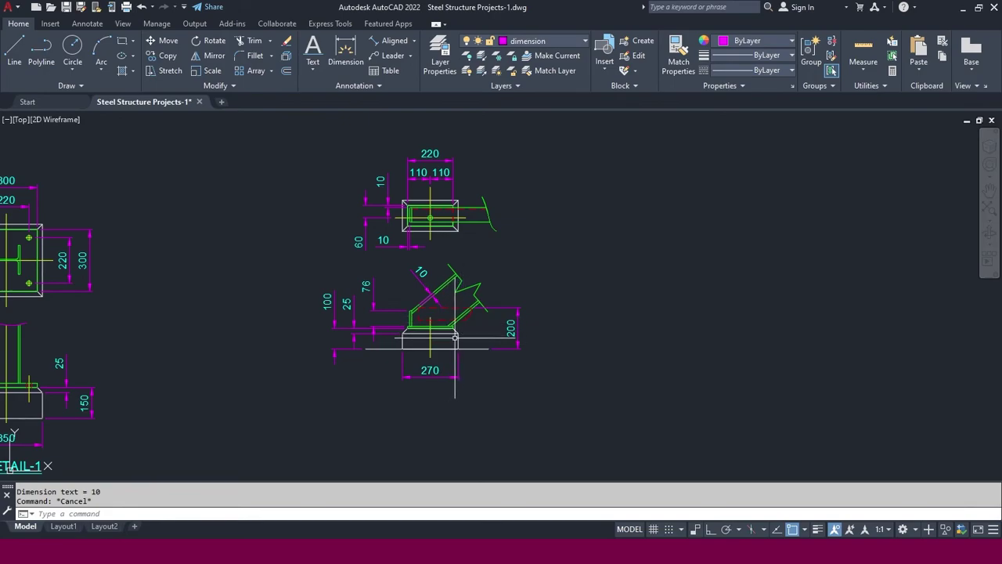
{"action": "key", "text": "Escape"}
{"action": "middle_click_drag", "start_coordinate": [479, 266], "coordinate": [471, 313]}
{"action": "scroll", "coordinate": [482, 347], "scroll_direction": "up", "scroll_amount": 2}
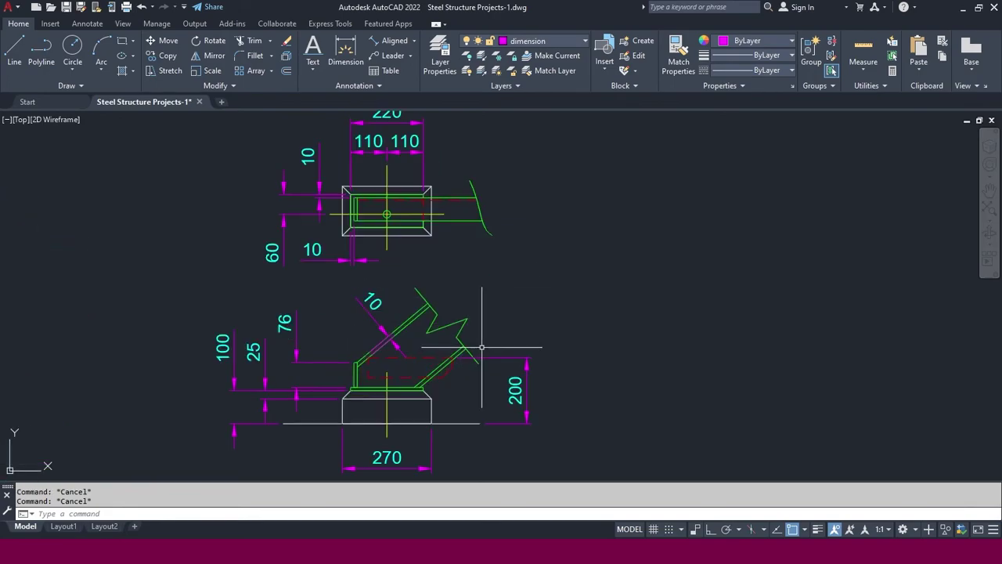
{"action": "scroll", "coordinate": [455, 358], "scroll_direction": "up", "scroll_amount": 2}
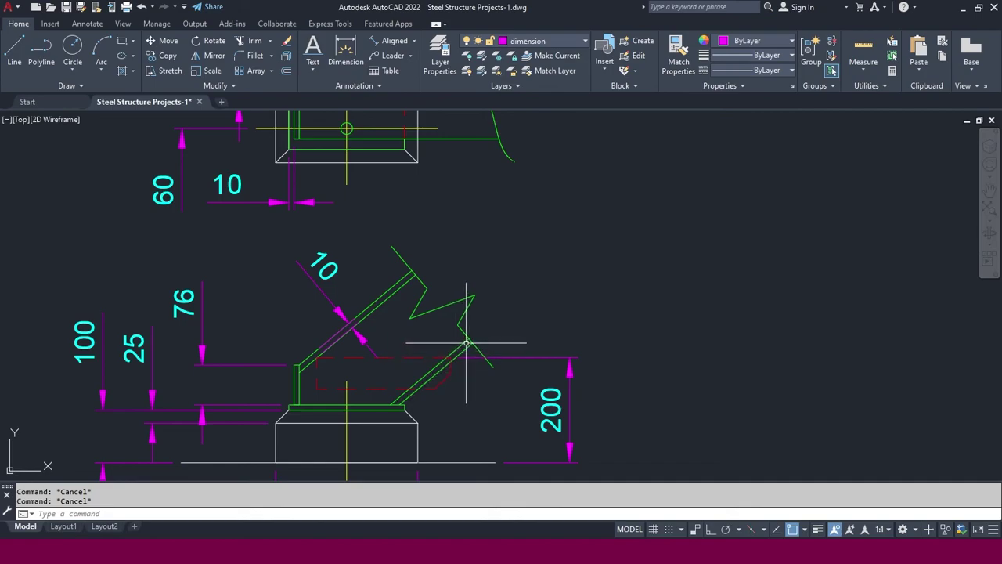
{"action": "scroll", "coordinate": [466, 342], "scroll_direction": "down", "scroll_amount": 4}
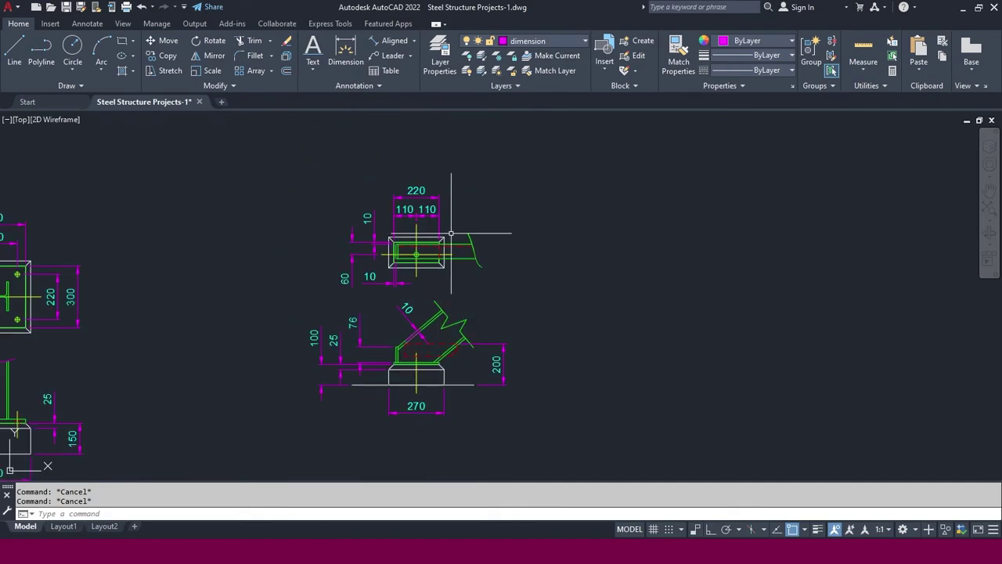
{"action": "scroll", "coordinate": [482, 256], "scroll_direction": "down", "scroll_amount": 5}
{"action": "scroll", "coordinate": [406, 344], "scroll_direction": "up", "scroll_amount": 3}
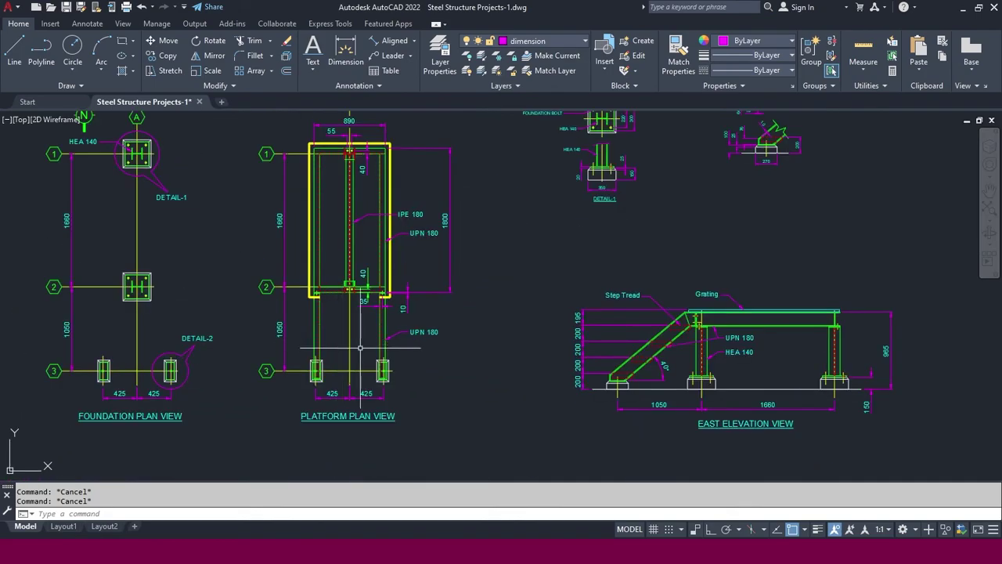
{"action": "scroll", "coordinate": [406, 344], "scroll_direction": "down", "scroll_amount": 4}
{"action": "scroll", "coordinate": [587, 224], "scroll_direction": "up", "scroll_amount": 2}
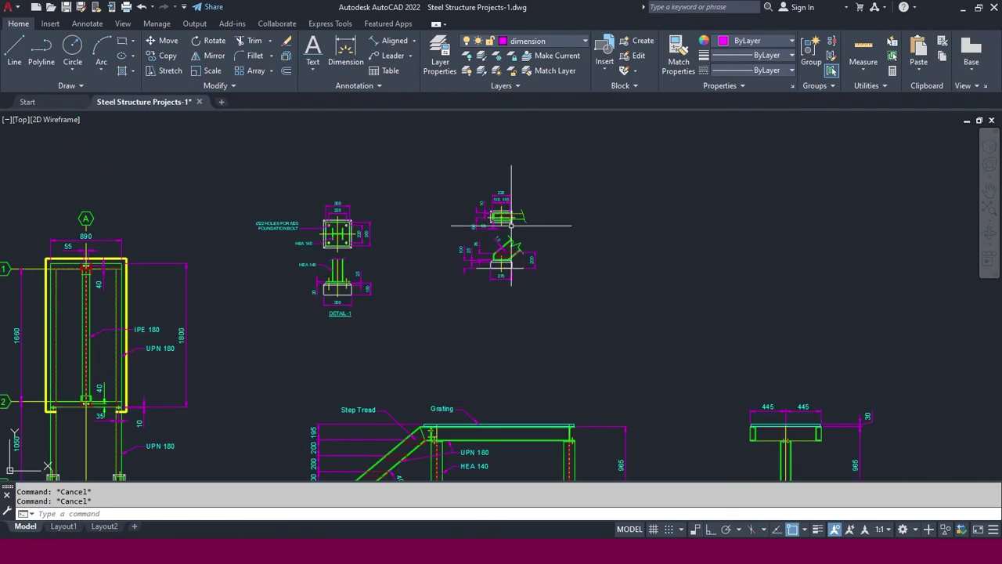
Copy the underlined DETAIL-1 title from the column base detail to below the stair base elevation, with Ortho on
{"action": "scroll", "coordinate": [287, 271], "scroll_direction": "up", "scroll_amount": 3}
{"action": "middle_click_drag", "start_coordinate": [756, 185], "coordinate": [610, 234]}
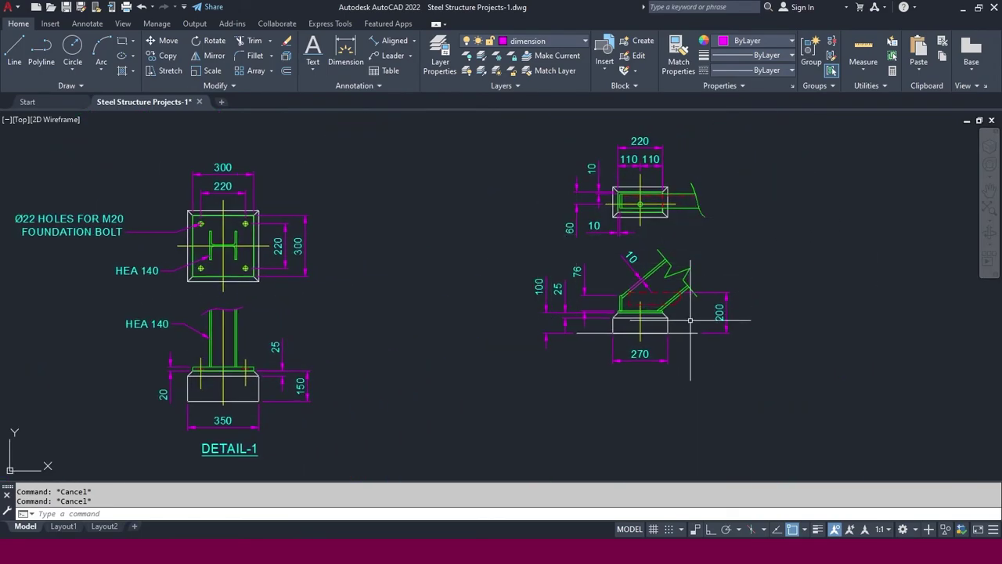
{"action": "middle_click_drag", "start_coordinate": [372, 313], "coordinate": [449, 240]}
{"action": "left_click", "coordinate": [367, 368]}
{"action": "left_click", "coordinate": [319, 382]}
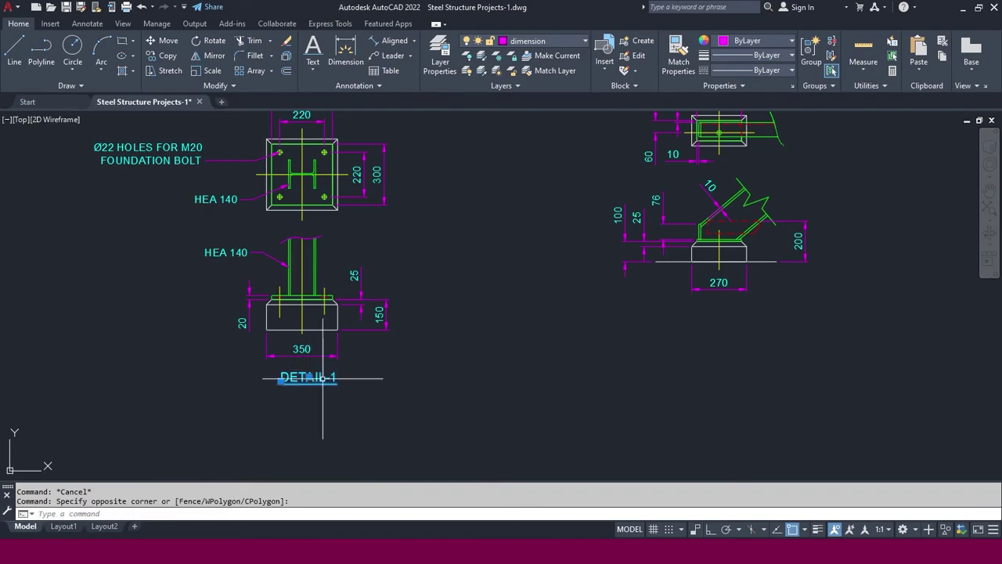
{"action": "left_click", "coordinate": [166, 56]}
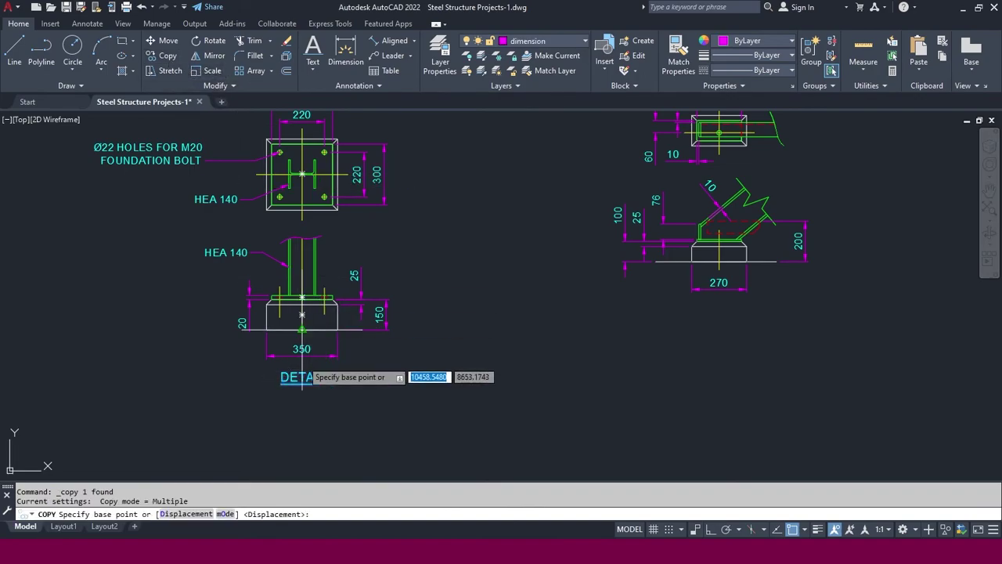
{"action": "left_click", "coordinate": [308, 378]}
{"action": "mouse_move", "coordinate": [676, 349]}
{"action": "middle_mouse_down"}
{"action": "mouse_move", "coordinate": [586, 352]}
{"action": "mouse_move", "coordinate": [566, 329]}
{"action": "middle_mouse_up"}
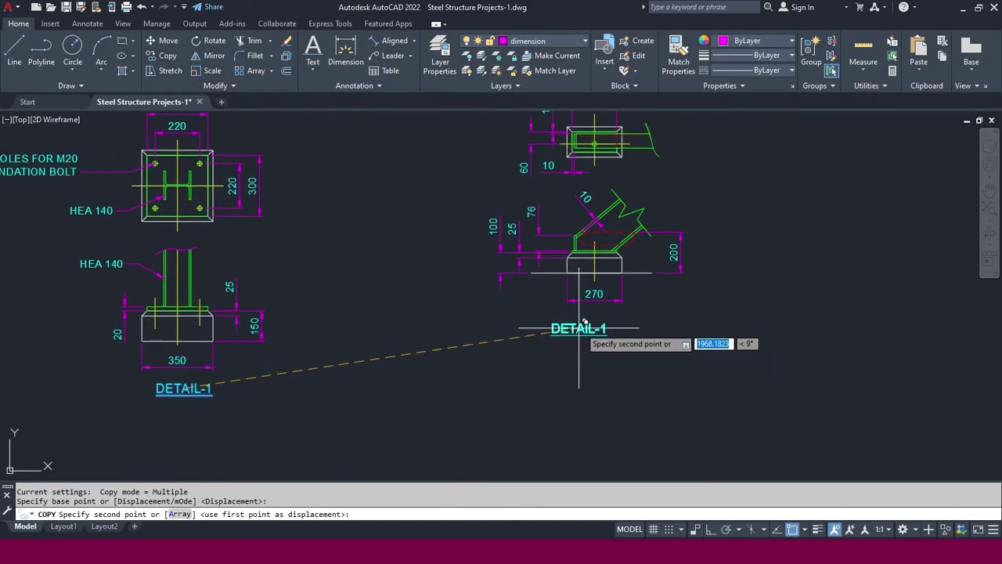
{"action": "key", "text": "F8"}
{"action": "left_click", "coordinate": [590, 385]}
{"action": "key", "text": "Escape"}
Change the copied title under the stair base detail to DETAIL-2
{"action": "double_click", "coordinate": [614, 388]}
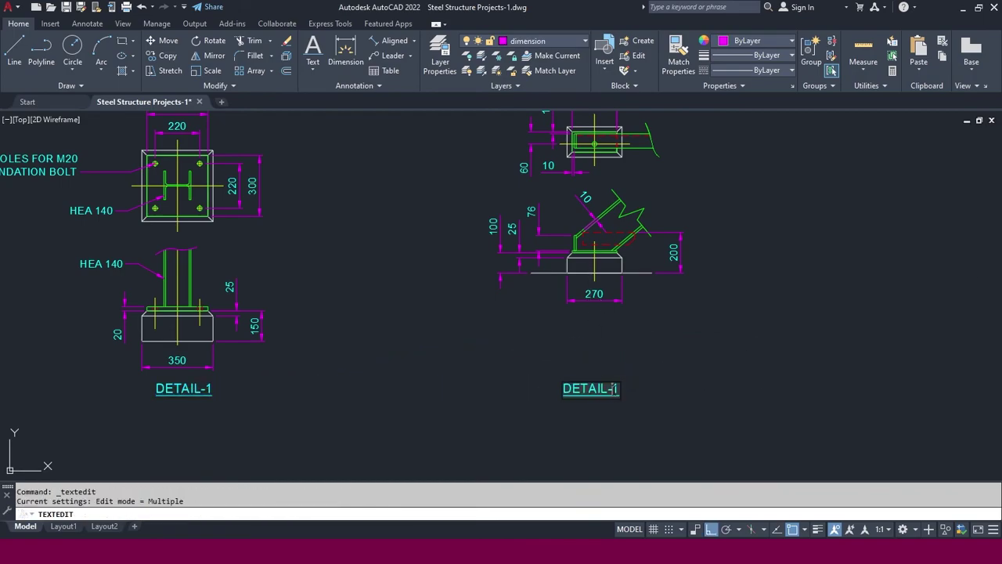
{"action": "left_click", "coordinate": [697, 346]}
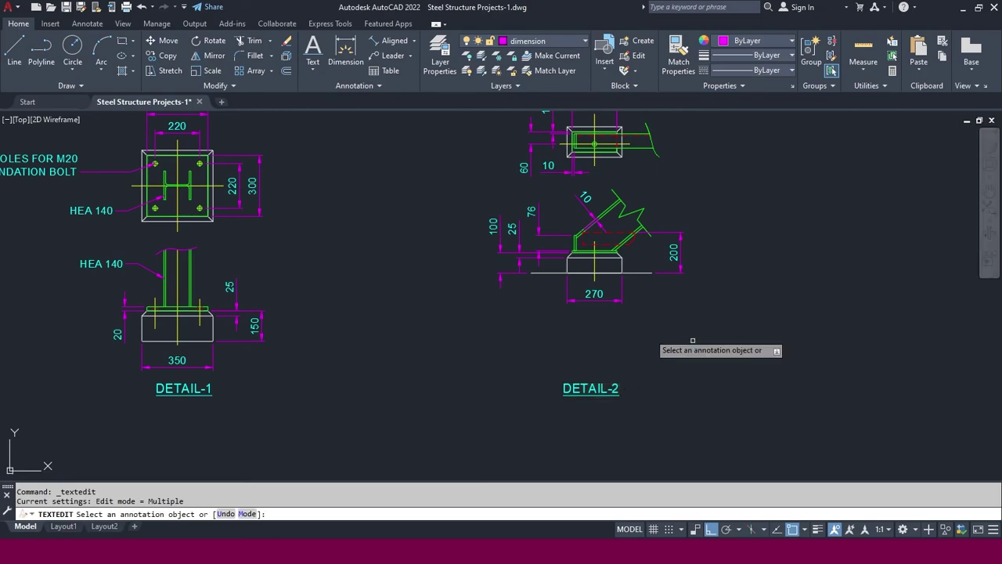
{"action": "scroll", "coordinate": [546, 347], "scroll_direction": "down", "scroll_amount": 2}
{"action": "key", "text": "Escape"}
Move the stair base plan and elevation with their dimensions straight down toward the DETAIL-2 title, level with DETAIL-1's footing
{"action": "left_click", "coordinate": [377, 148]}
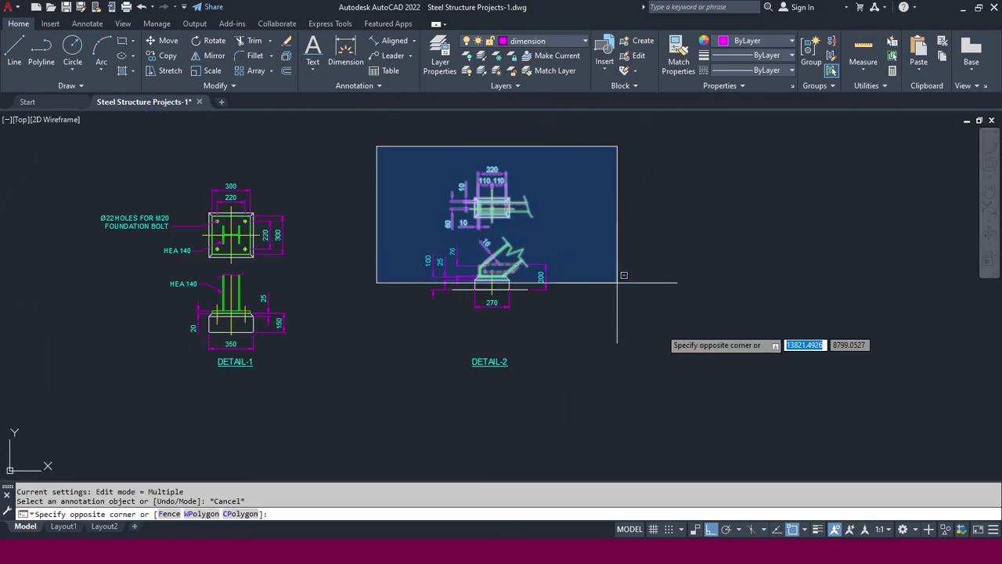
{"action": "left_click", "coordinate": [663, 337]}
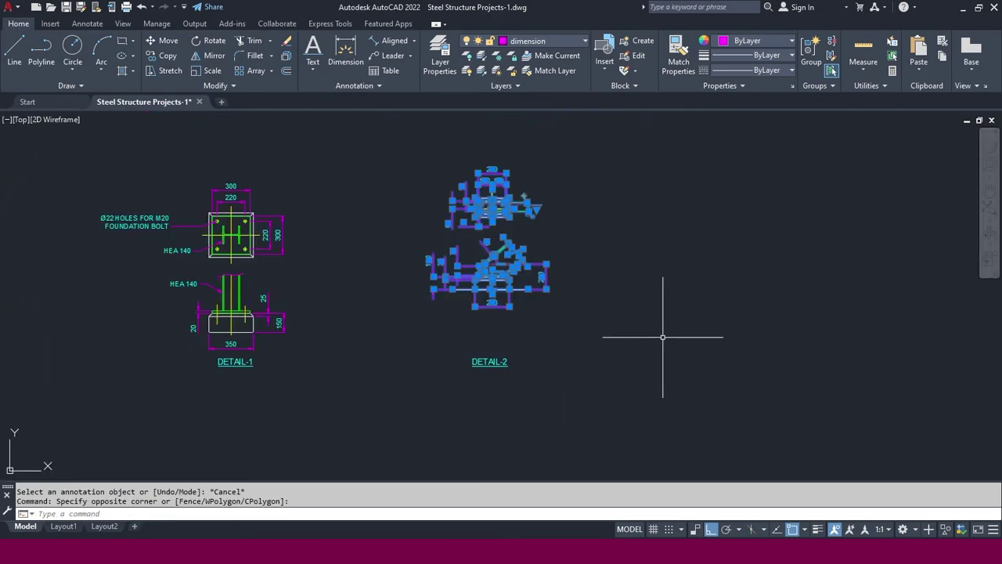
{"action": "left_click", "coordinate": [169, 41]}
{"action": "left_click", "coordinate": [779, 302]}
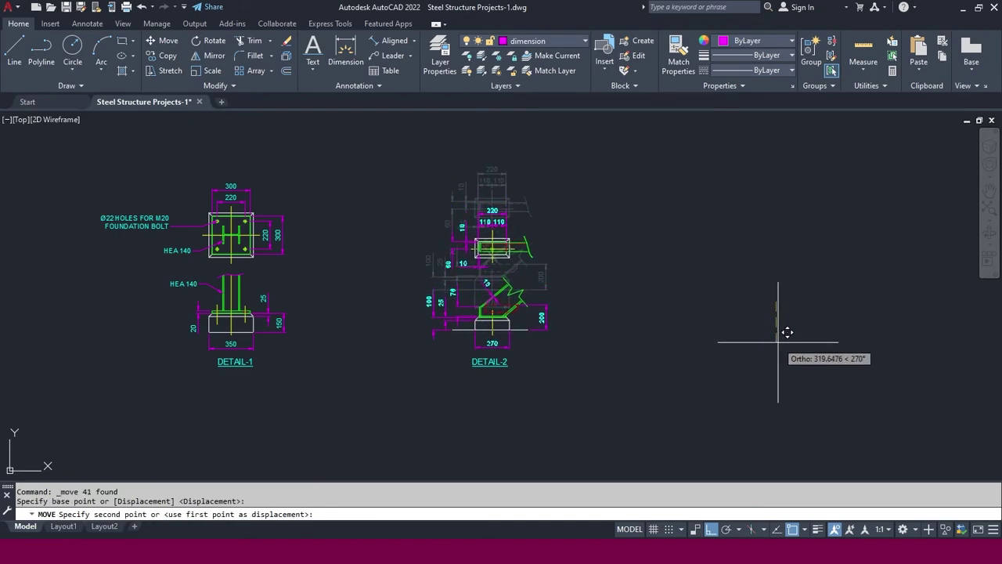
{"action": "key", "text": "Escape"}
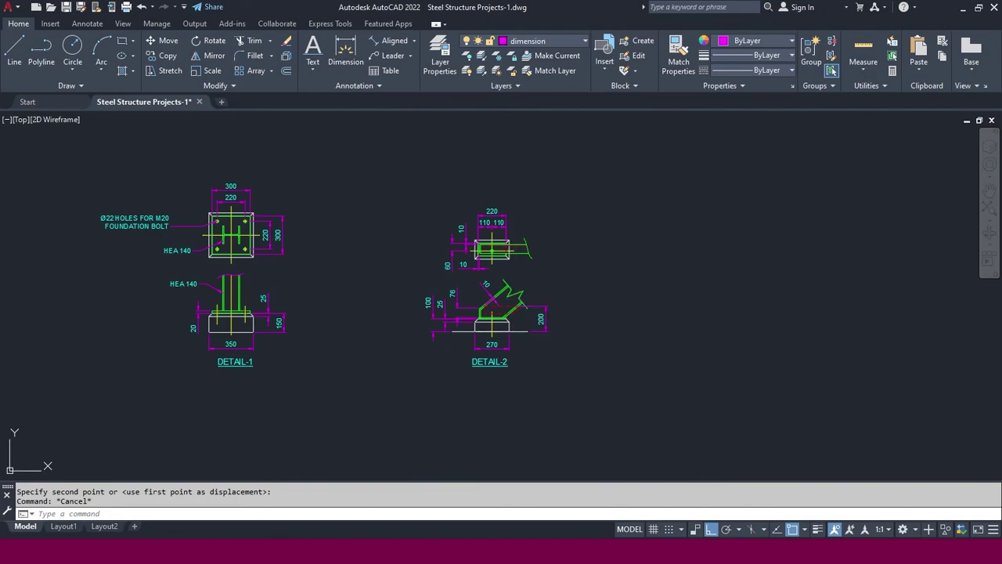
{"action": "scroll", "coordinate": [568, 304], "scroll_direction": "down", "scroll_amount": 4}
{"action": "middle_click_drag", "start_coordinate": [564, 308], "coordinate": [569, 274]}
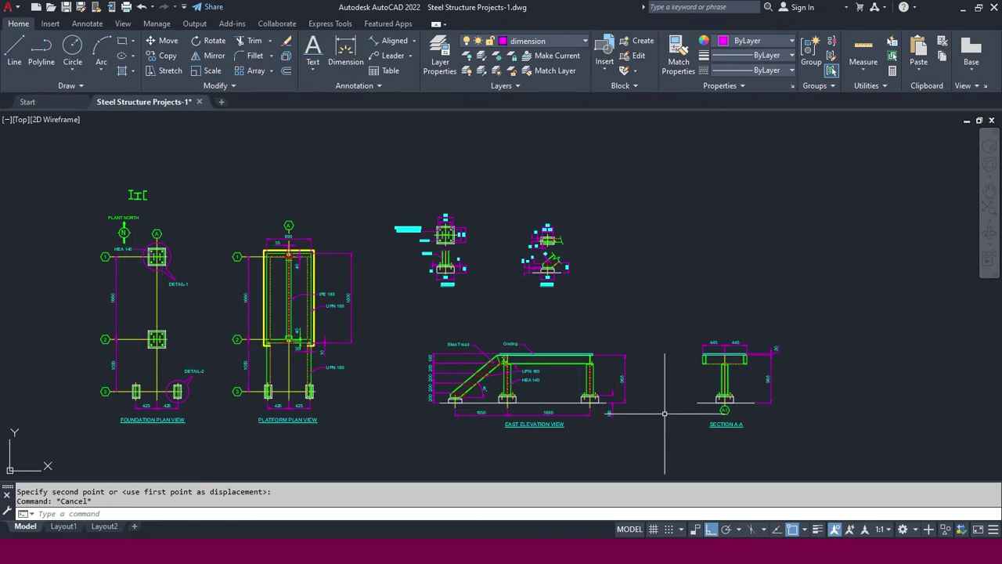
{"action": "scroll", "coordinate": [524, 378], "scroll_direction": "up", "scroll_amount": 2}
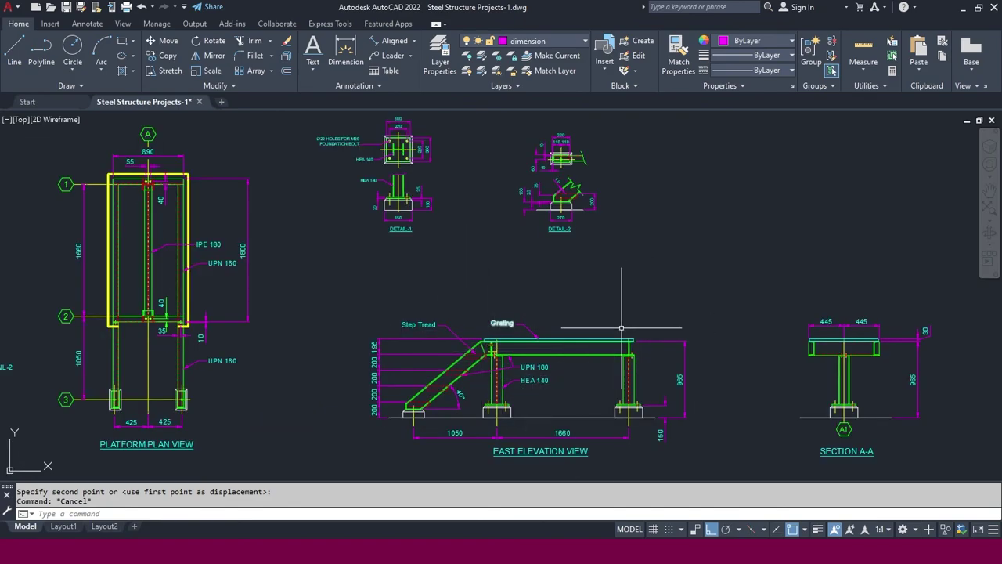
{"action": "scroll", "coordinate": [639, 343], "scroll_direction": "down", "scroll_amount": 2}
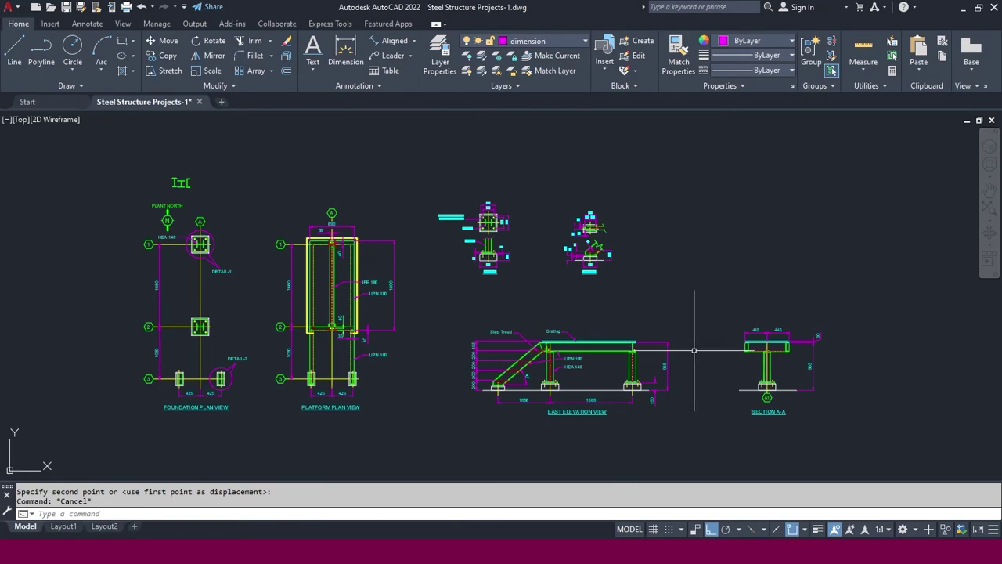